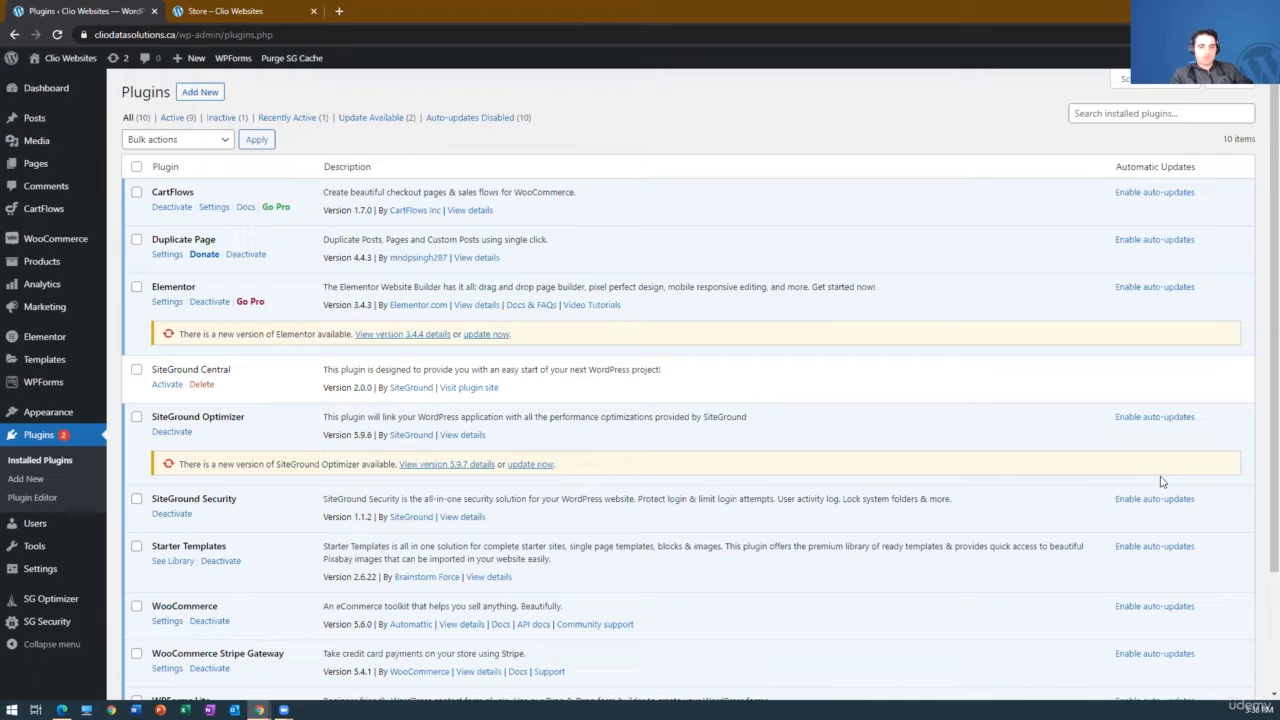
- Review the installed plugins list and the WooCommerce, Products, Analytics and Marketing sections of the site admin
scroll(838, 440, "down", 2)
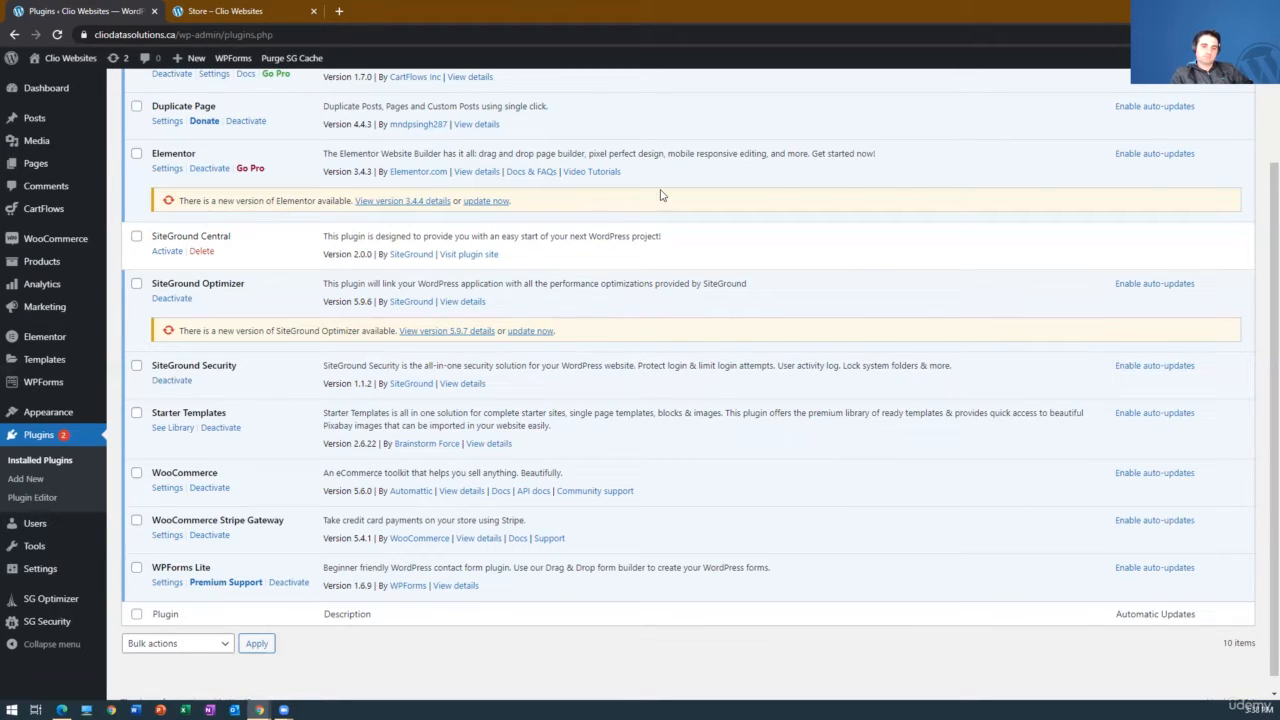
scroll(447, 440, "up", 3)
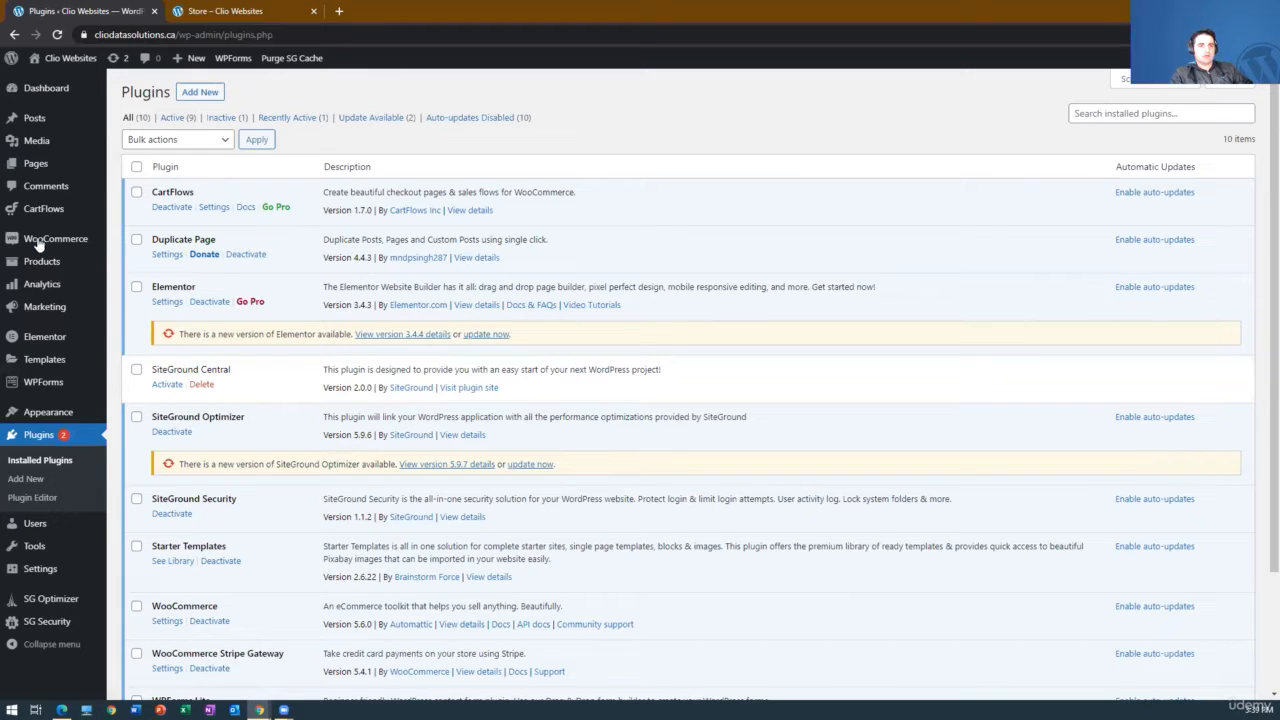
mouse_move(55, 246)
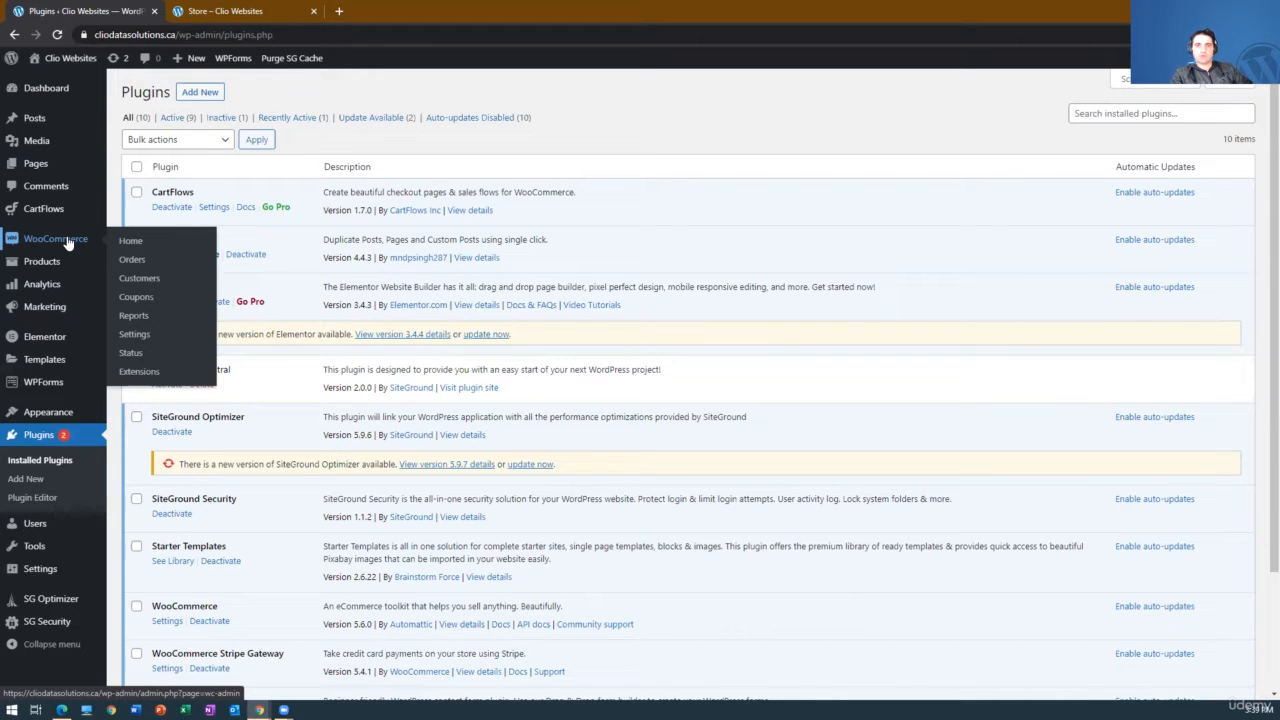
mouse_move(64, 264)
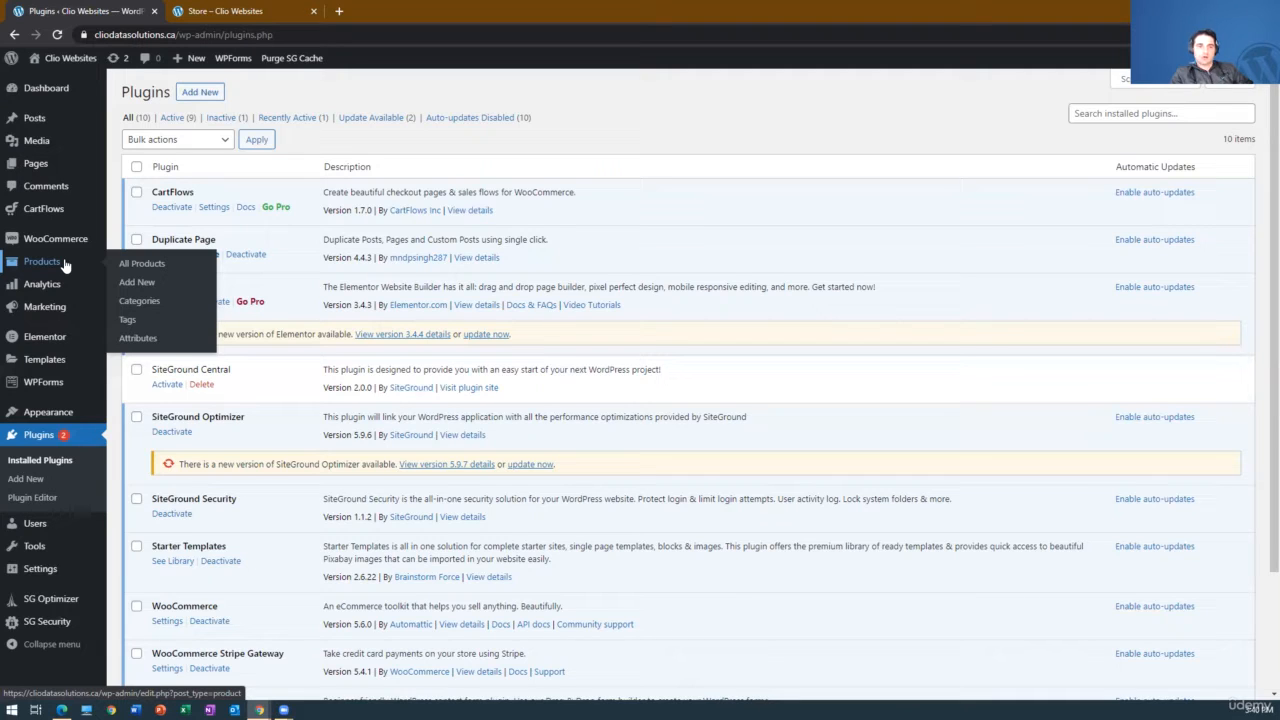
mouse_move(64, 288)
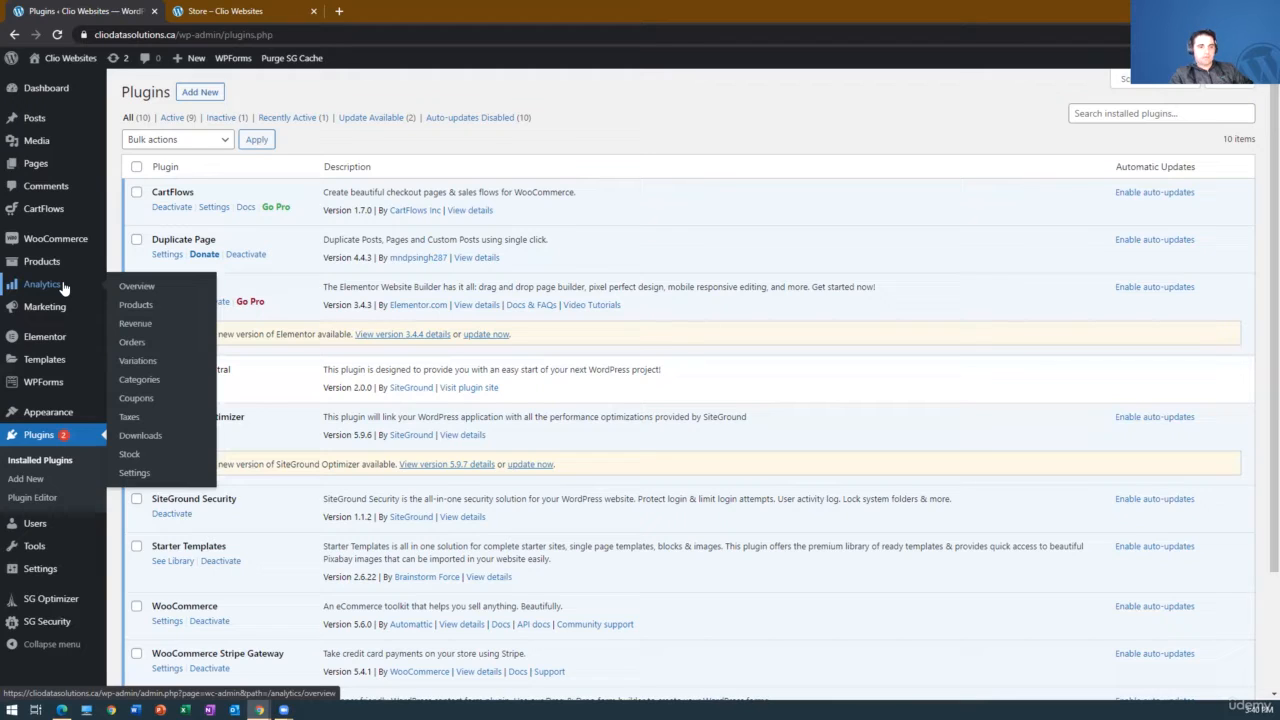
mouse_move(58, 313)
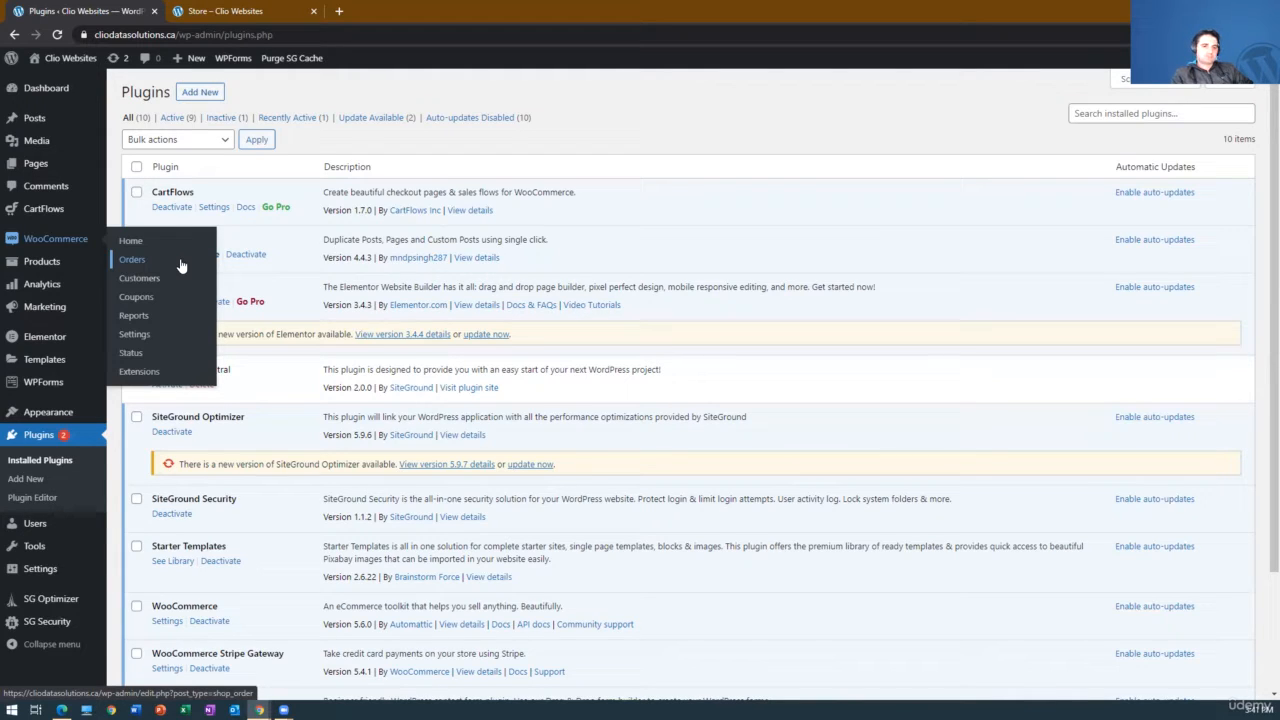
- Open the WooCommerce settings and review the general store address, selling location, tax, coupon and currency options
left_click(161, 344)
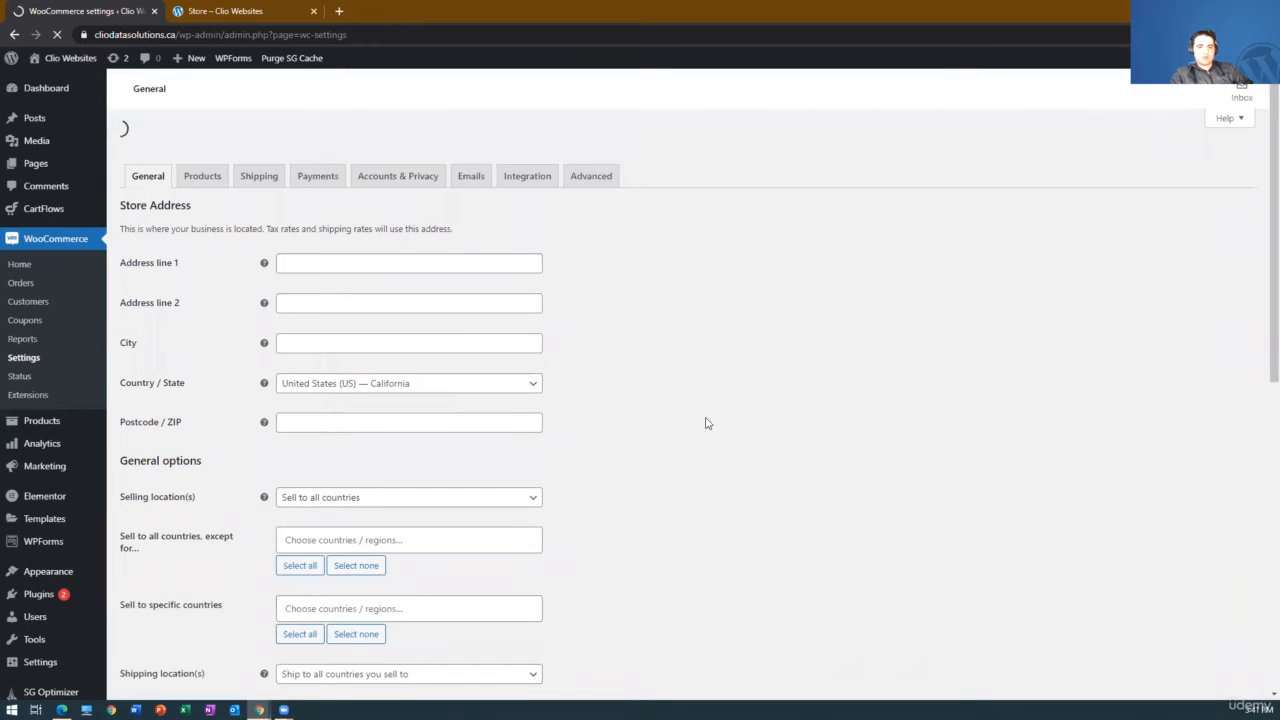
scroll(320, 497, "down", 2)
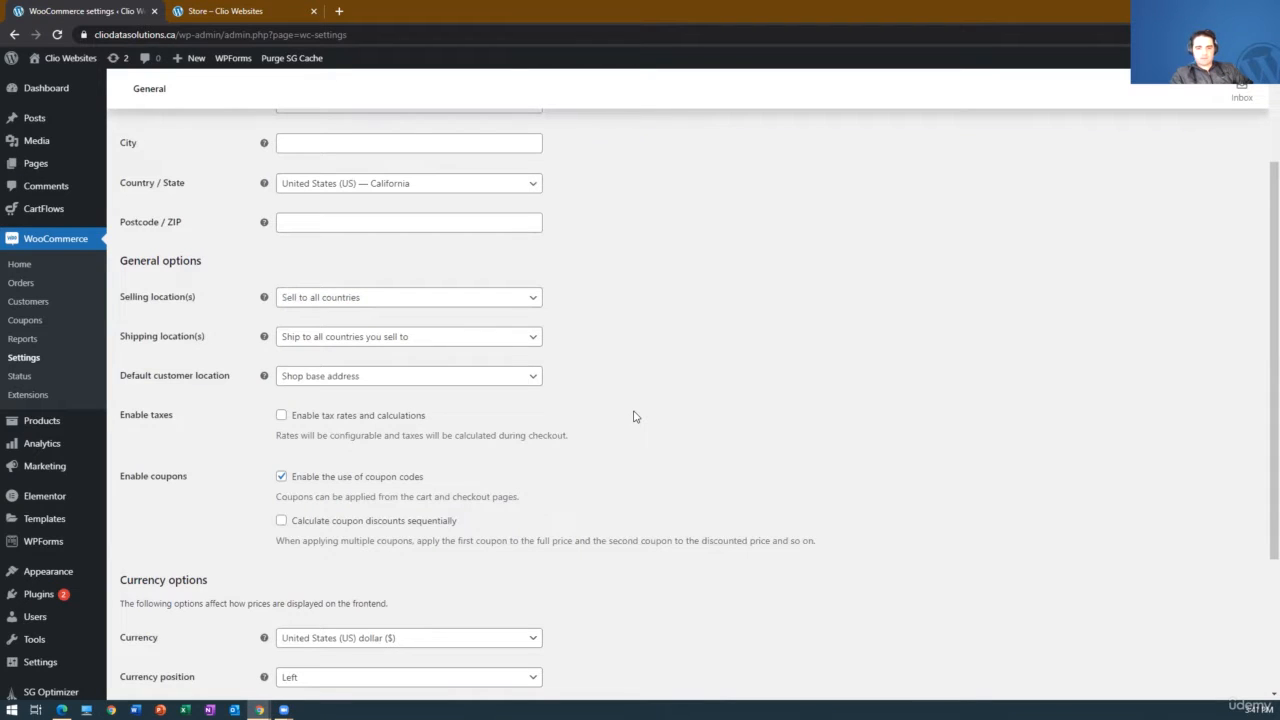
scroll(633, 416, "down", 2)
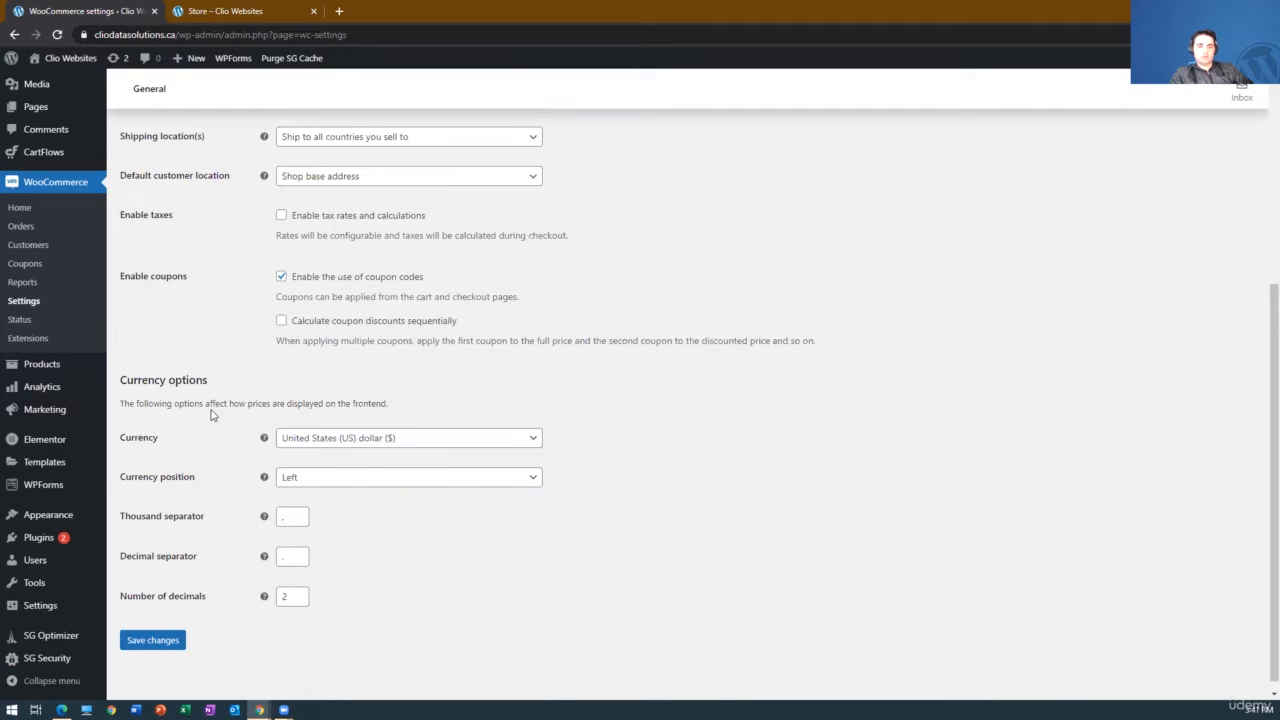
scroll(211, 415, "up", 2)
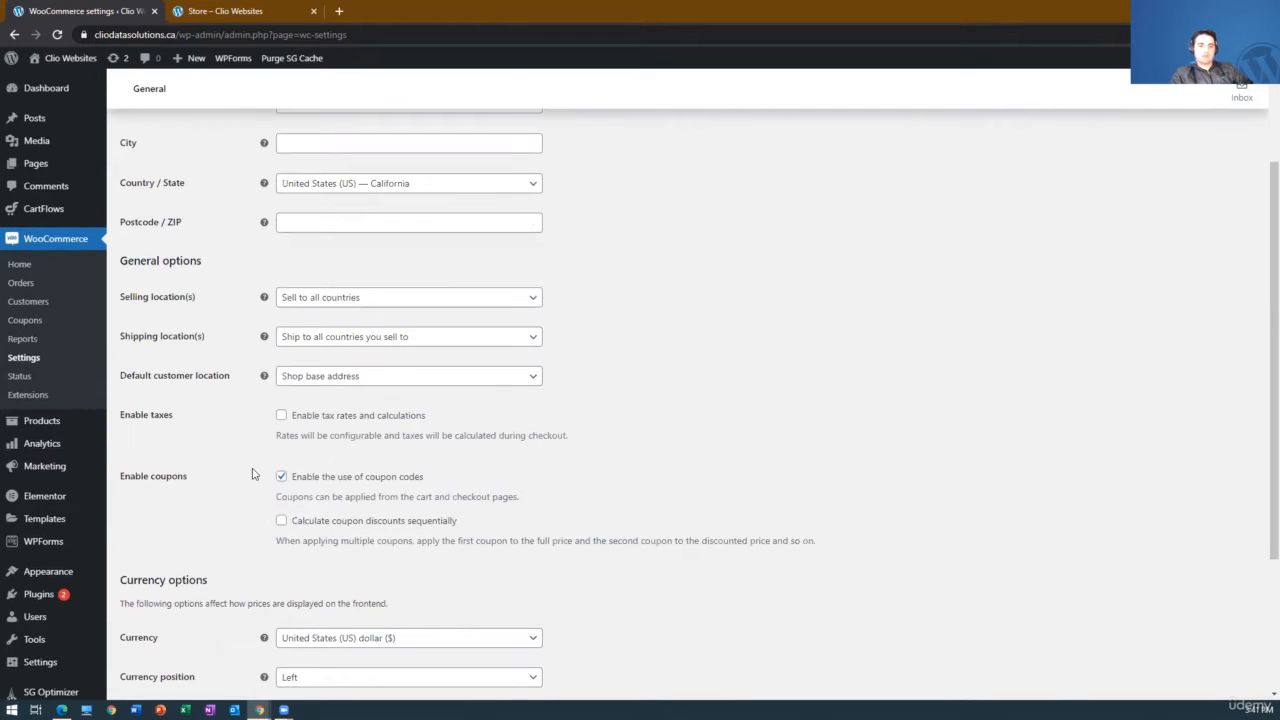
scroll(252, 475, "up", 2)
- View the WooCommerce Products settings and the Shipping zones settings
left_click(204, 145)
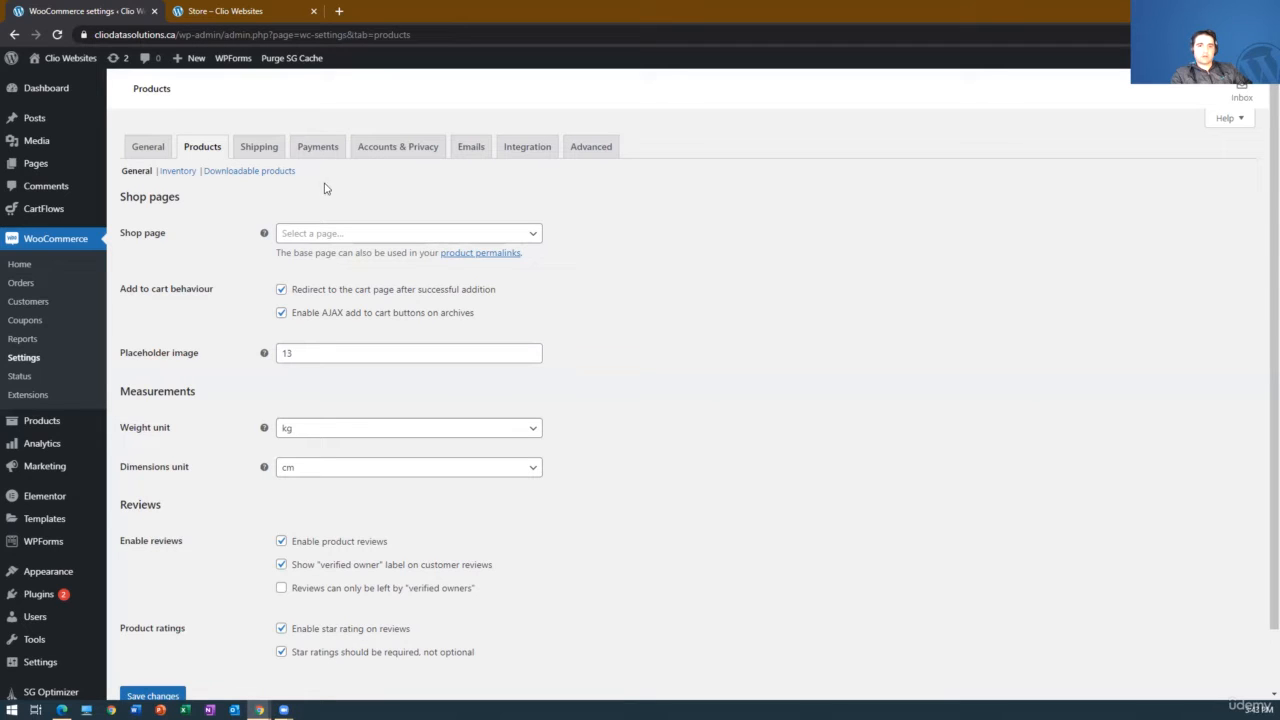
left_click(262, 150)
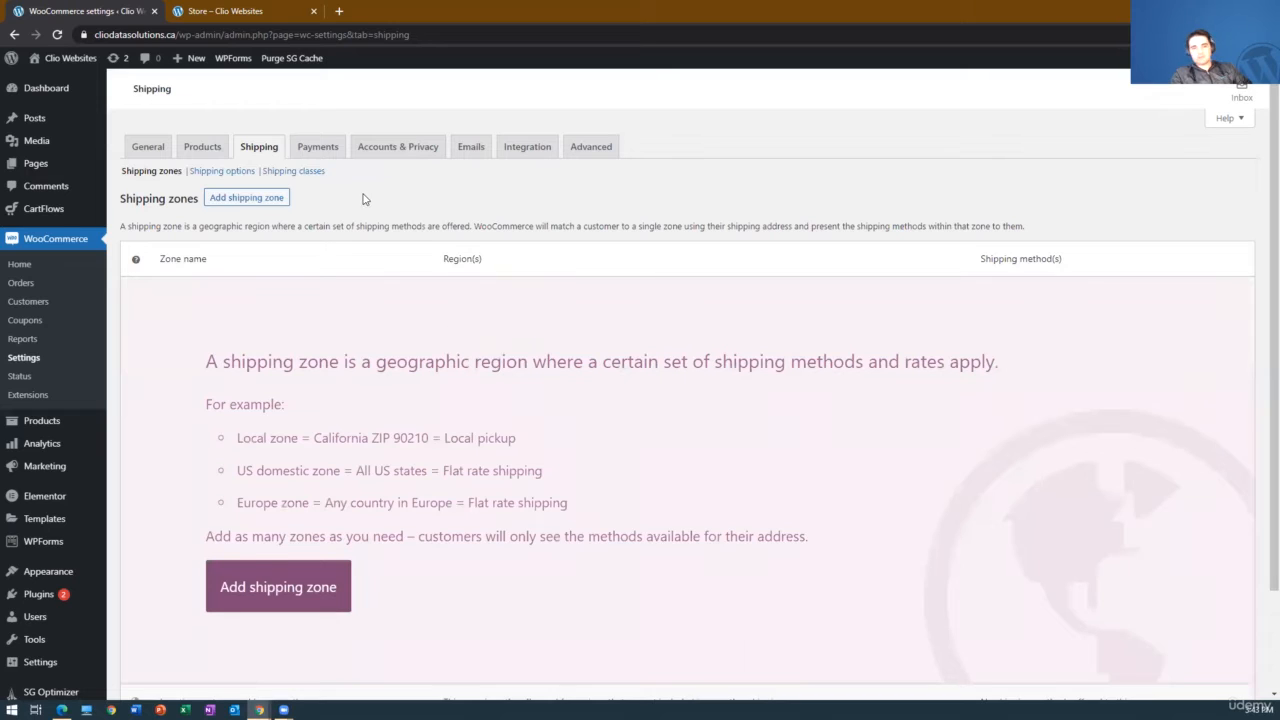
- Examine the WooCommerce payment methods, including the Stripe credit card entry and the recommended payment extensions
left_click(333, 153)
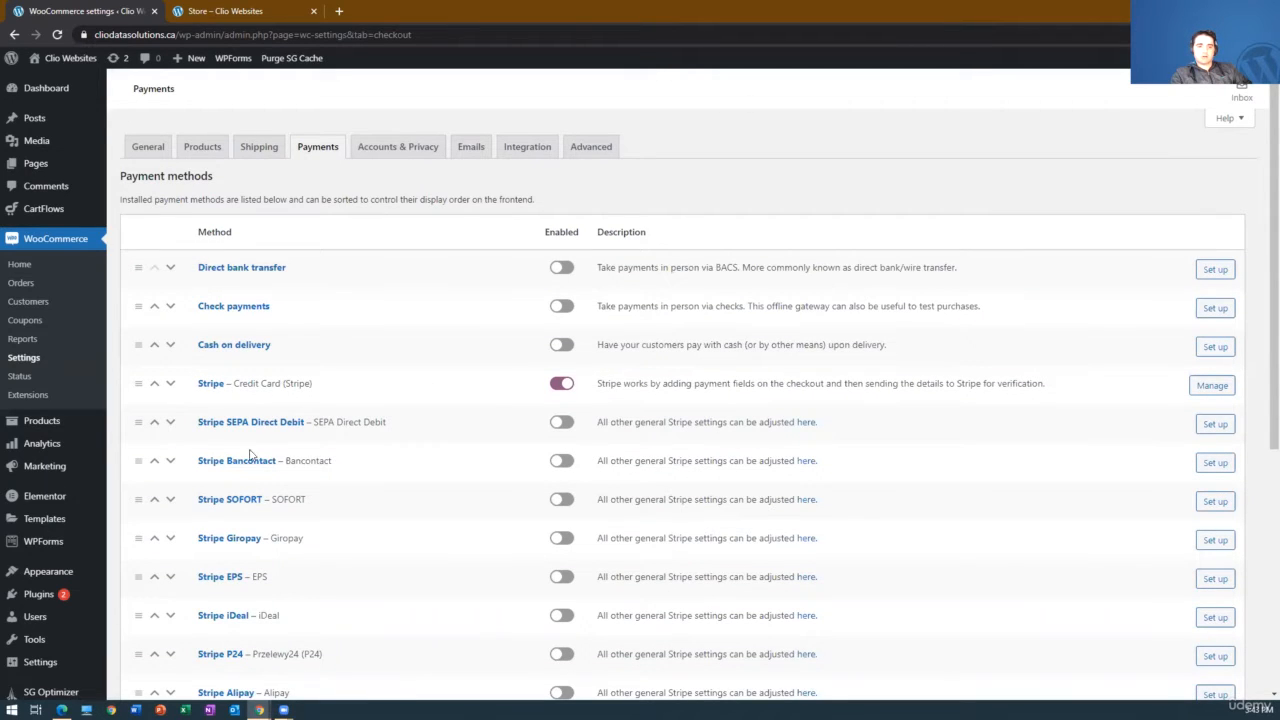
scroll(260, 445, "down", 4)
scroll(250, 400, "up", 3)
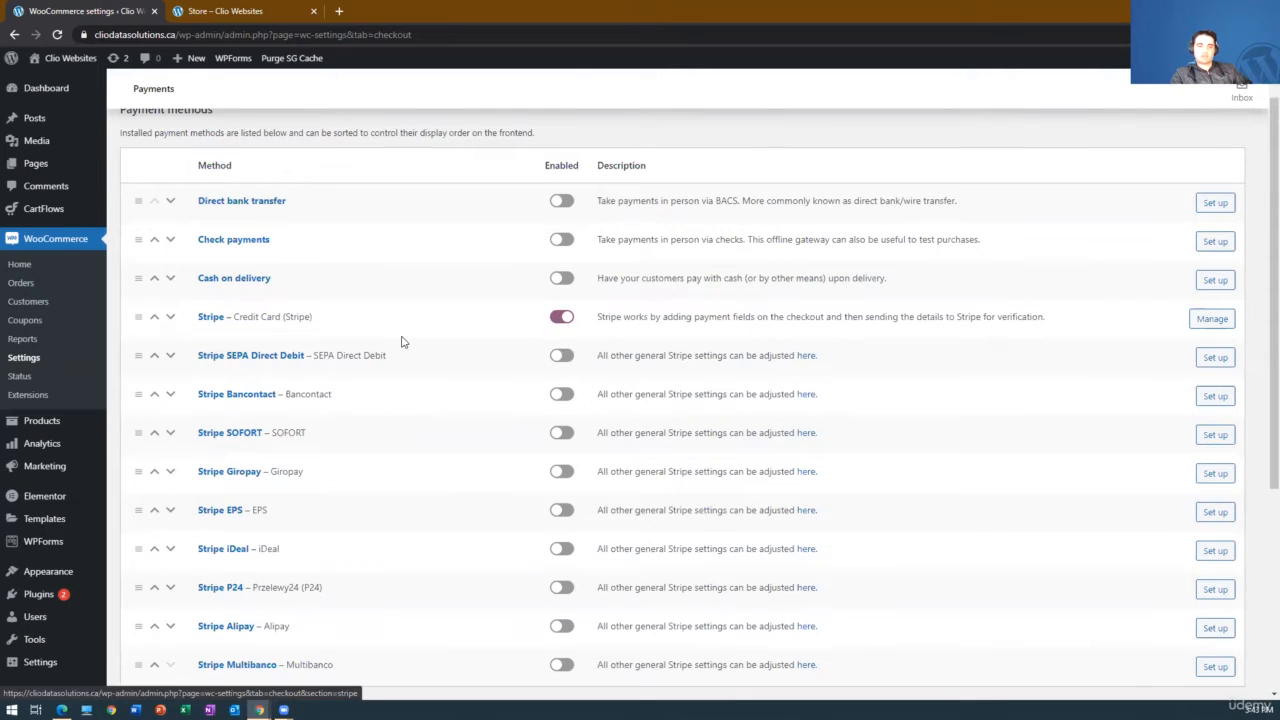
scroll(401, 342, "up", 1)
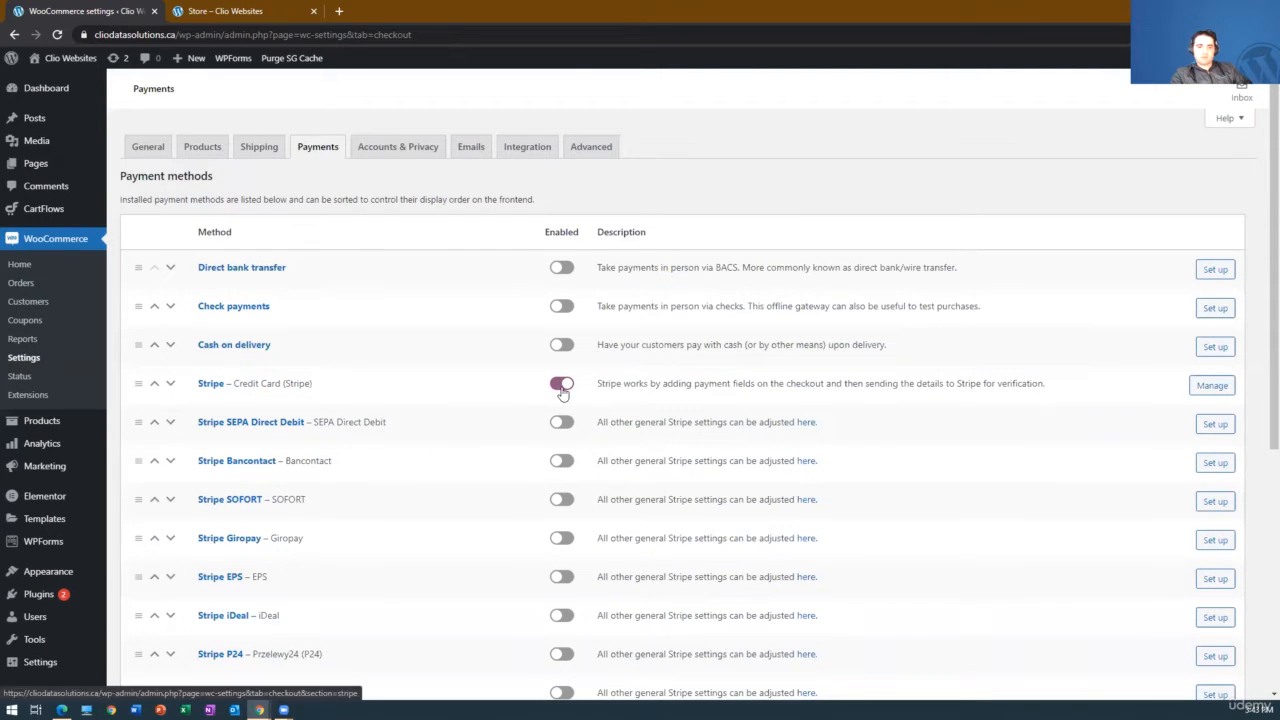
scroll(391, 397, "down", 5)
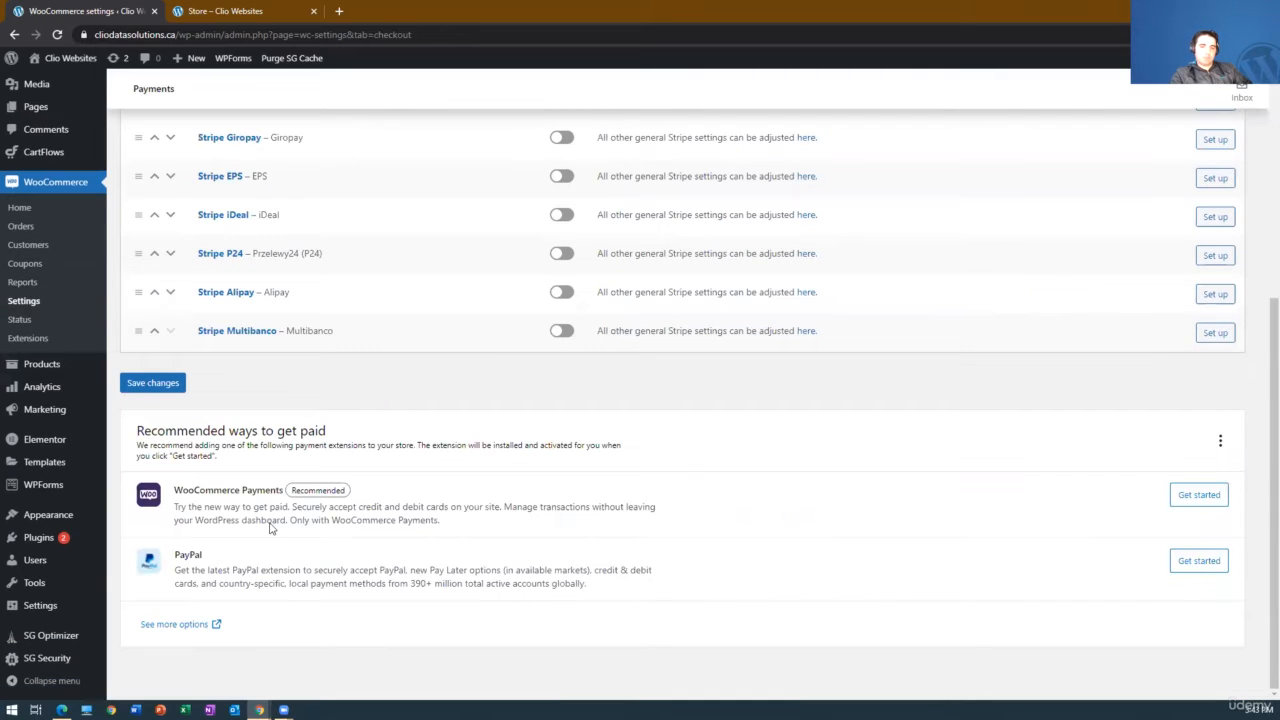
scroll(432, 396, "up", 5)
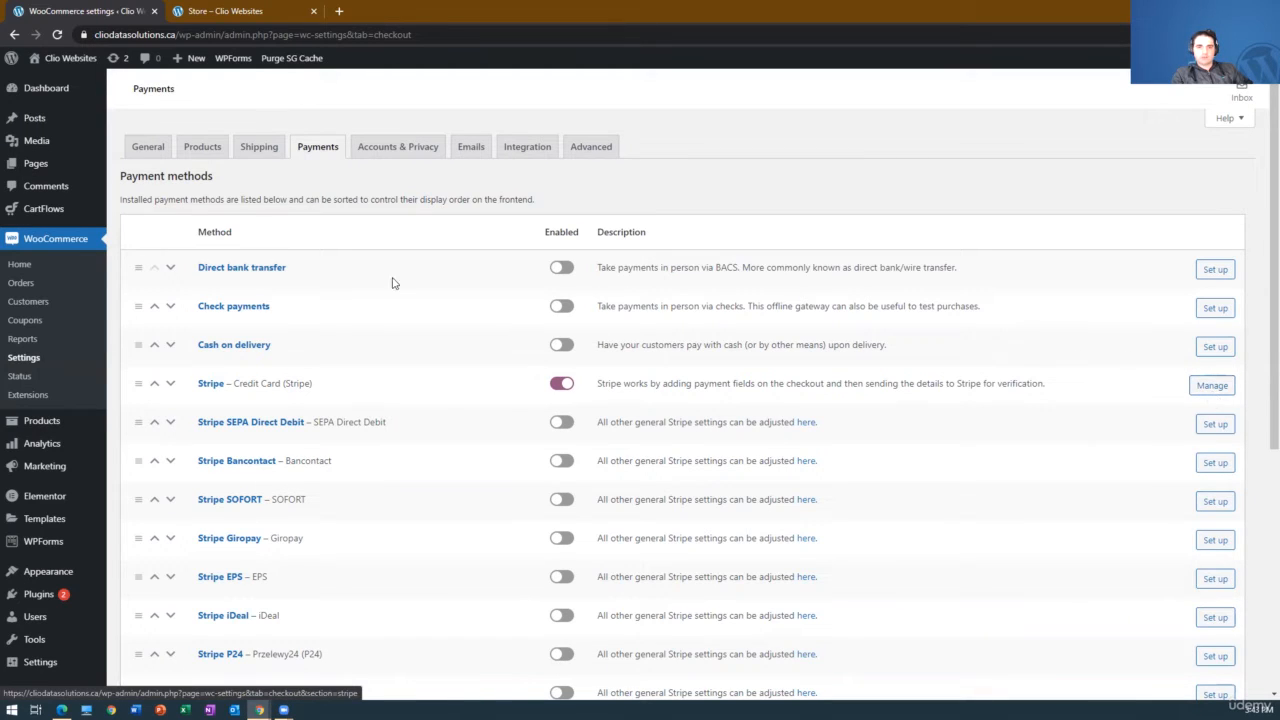
- Review the Accounts & Privacy settings for guest checkout, account creation, privacy policy and personal data retention
left_click(390, 154)
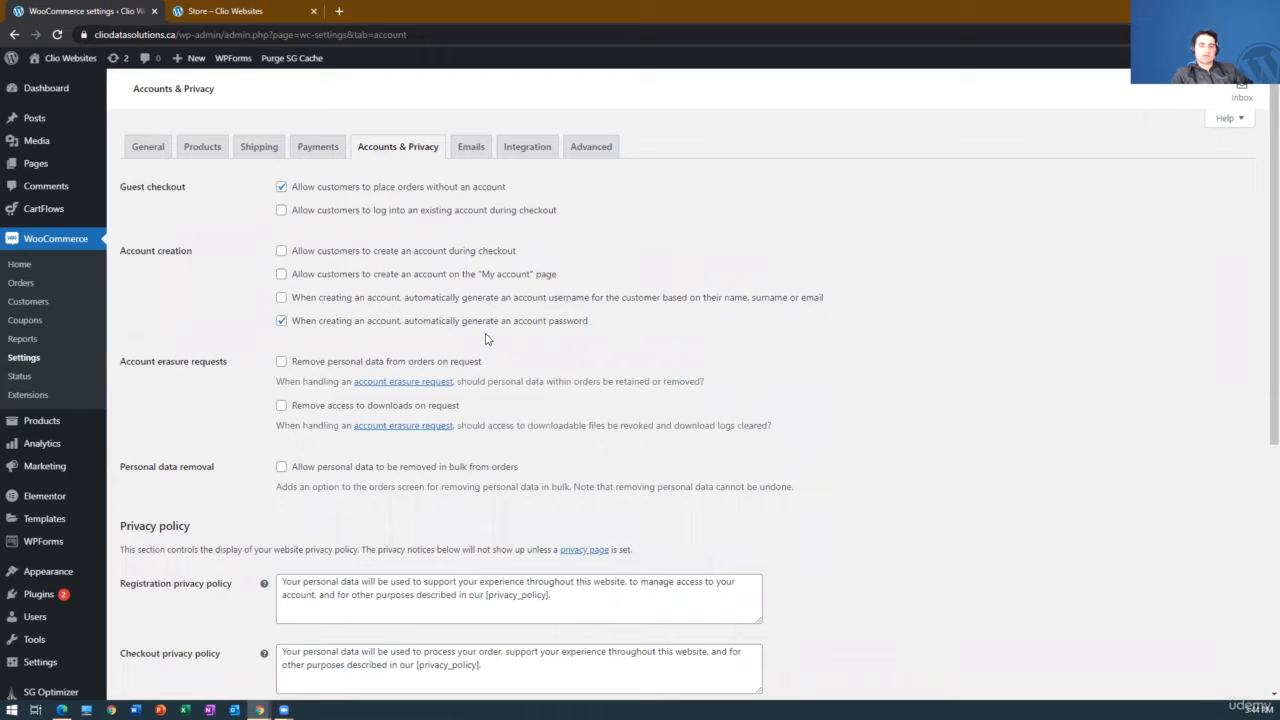
scroll(289, 361, "down", 1)
scroll(386, 296, "down", 3)
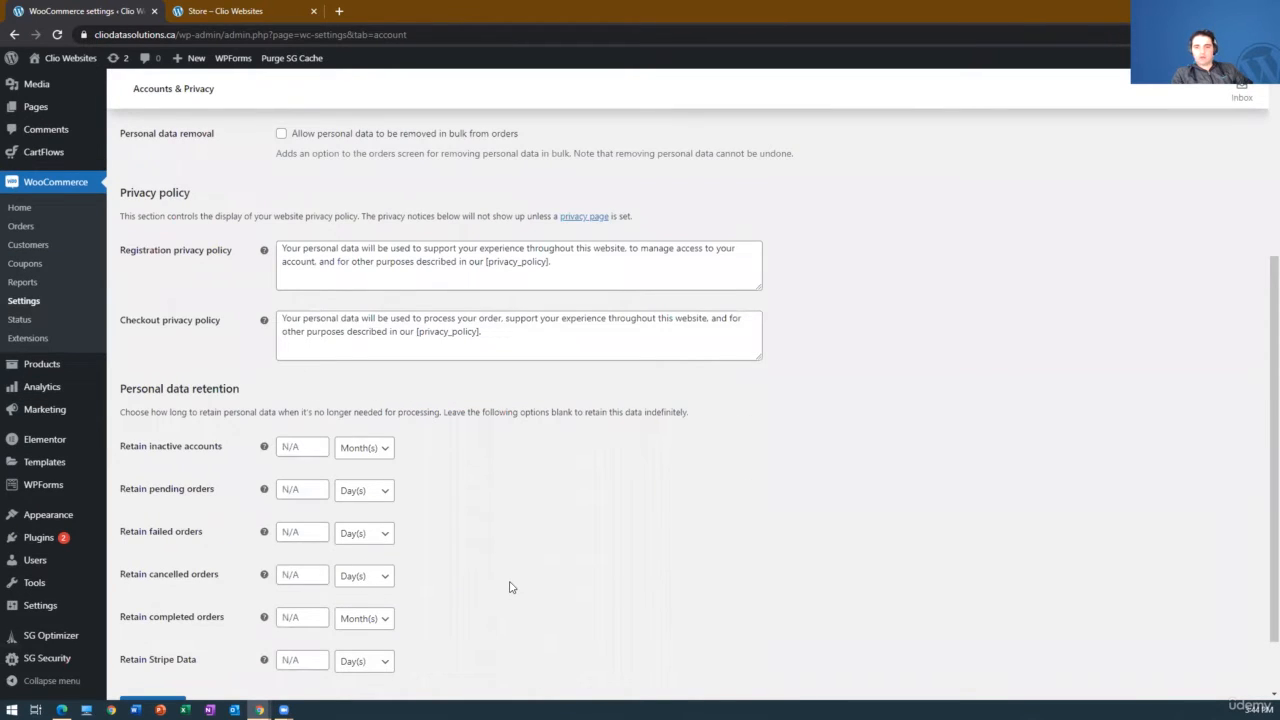
scroll(509, 587, "up", 4)
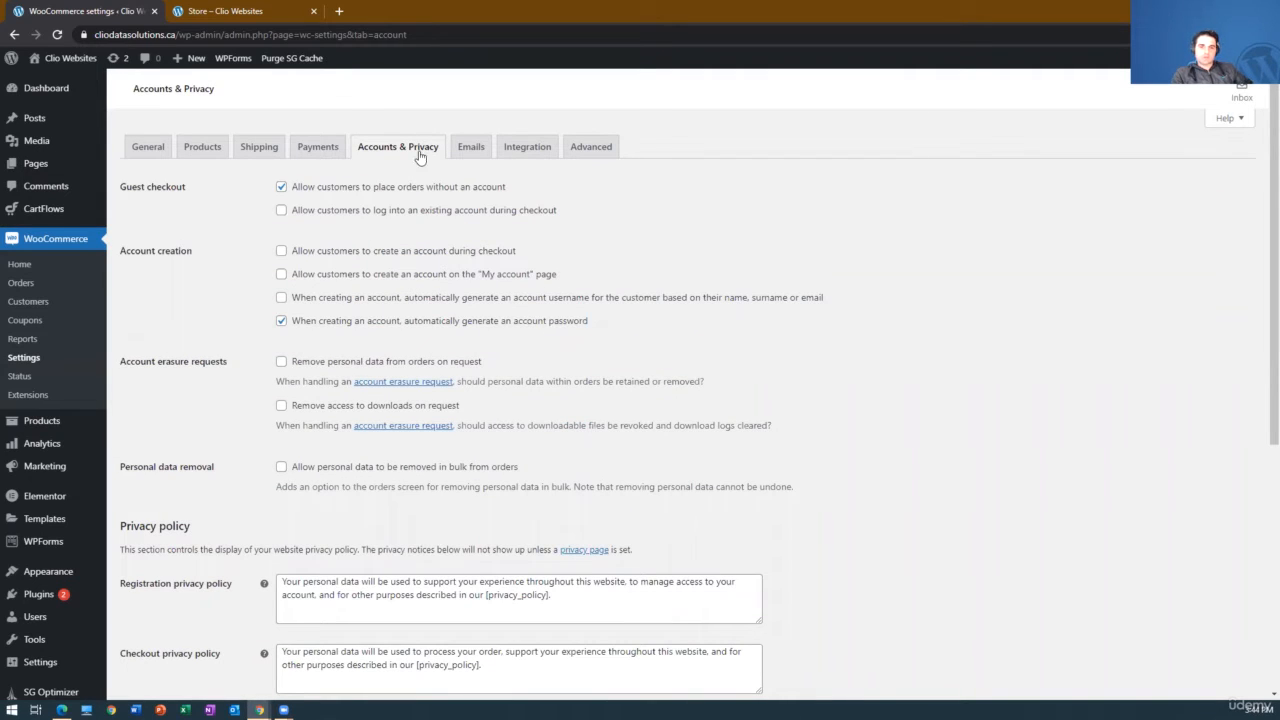
- Review the WooCommerce email notifications, the email sender options and the email template settings
left_click(470, 152)
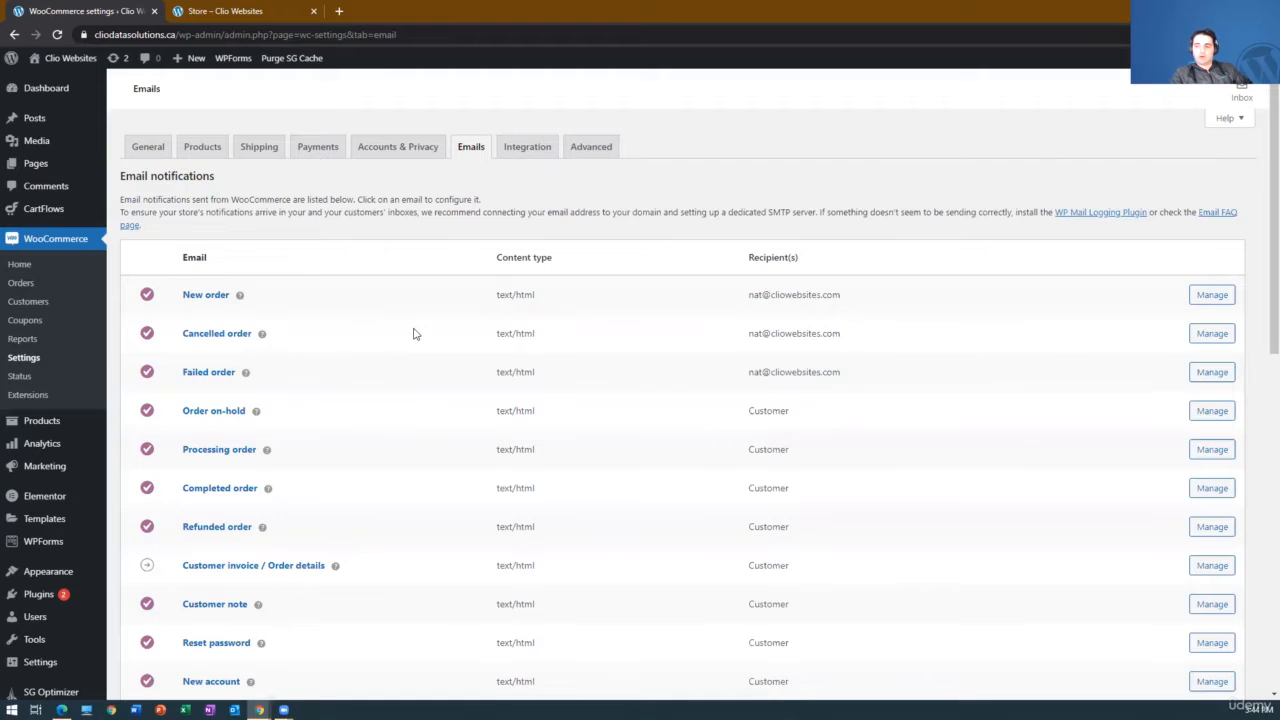
scroll(415, 334, "down", 2)
scroll(415, 332, "down", 2)
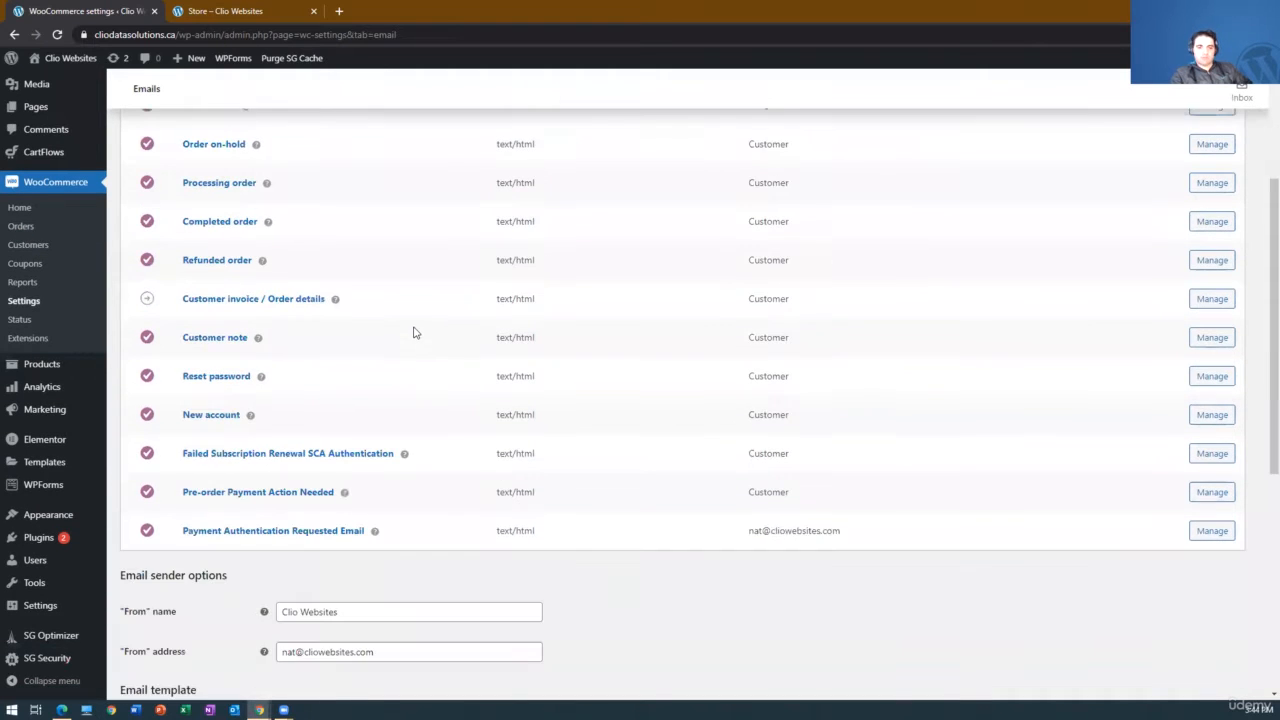
scroll(462, 362, "down", 5)
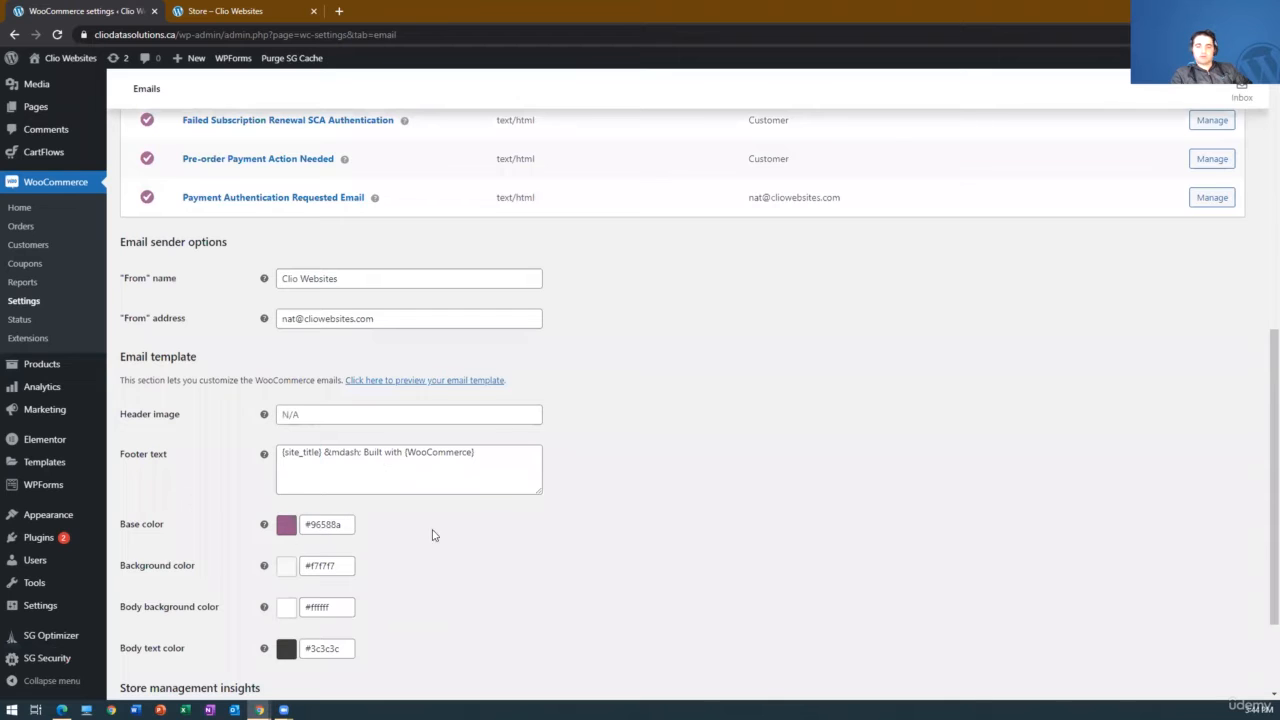
scroll(585, 505, "up", 1)
scroll(585, 505, "up", 8)
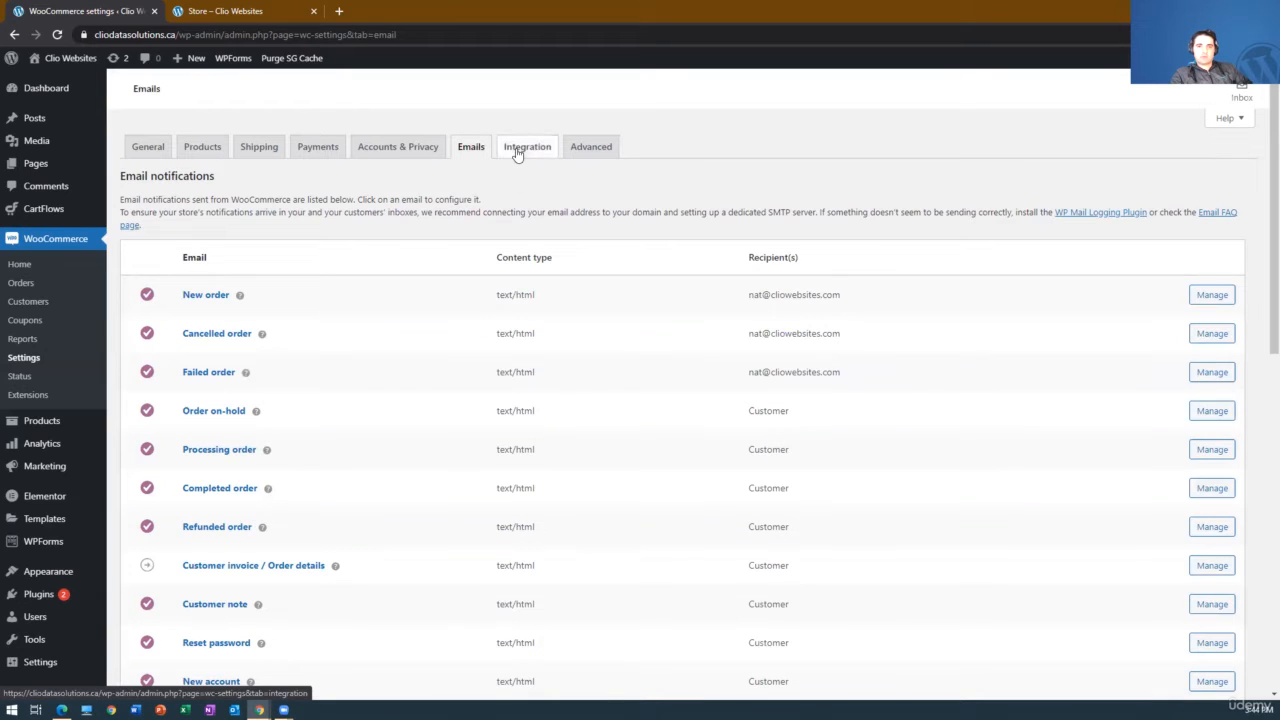
- Review the Advanced settings for page setup, secure checkout, and the checkout and account endpoints
left_click(599, 153)
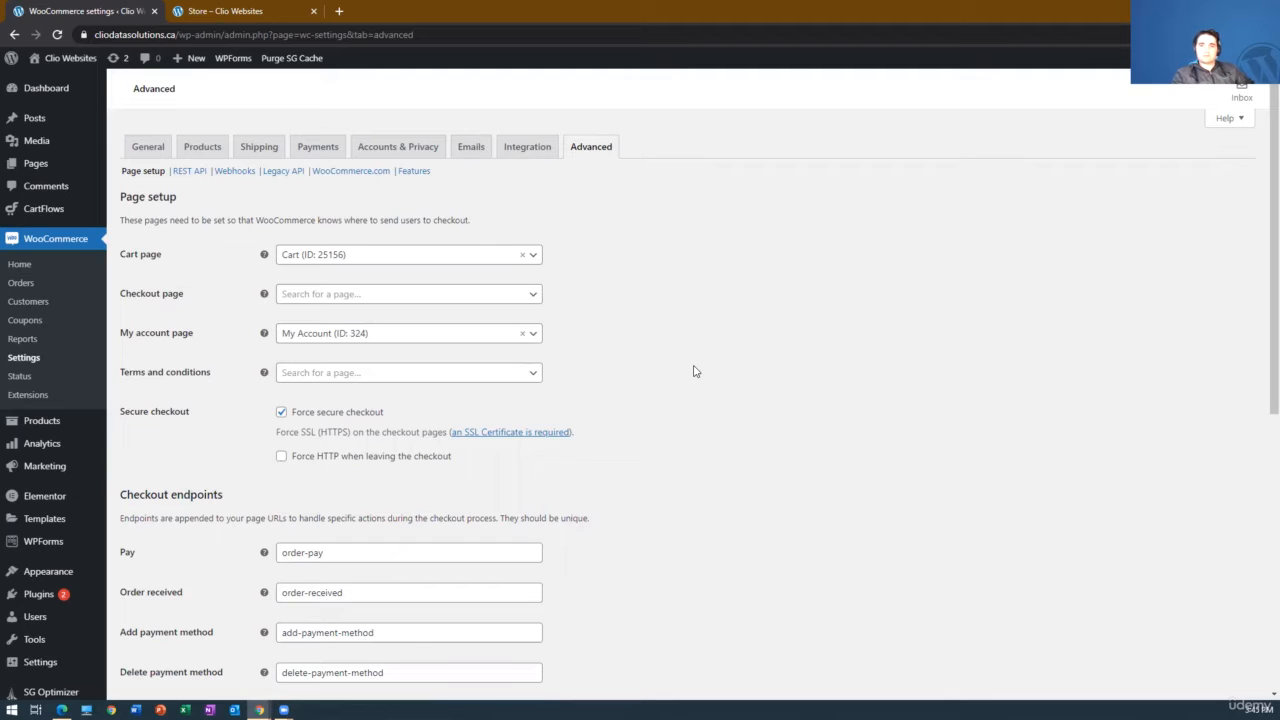
scroll(693, 370, "down", 3)
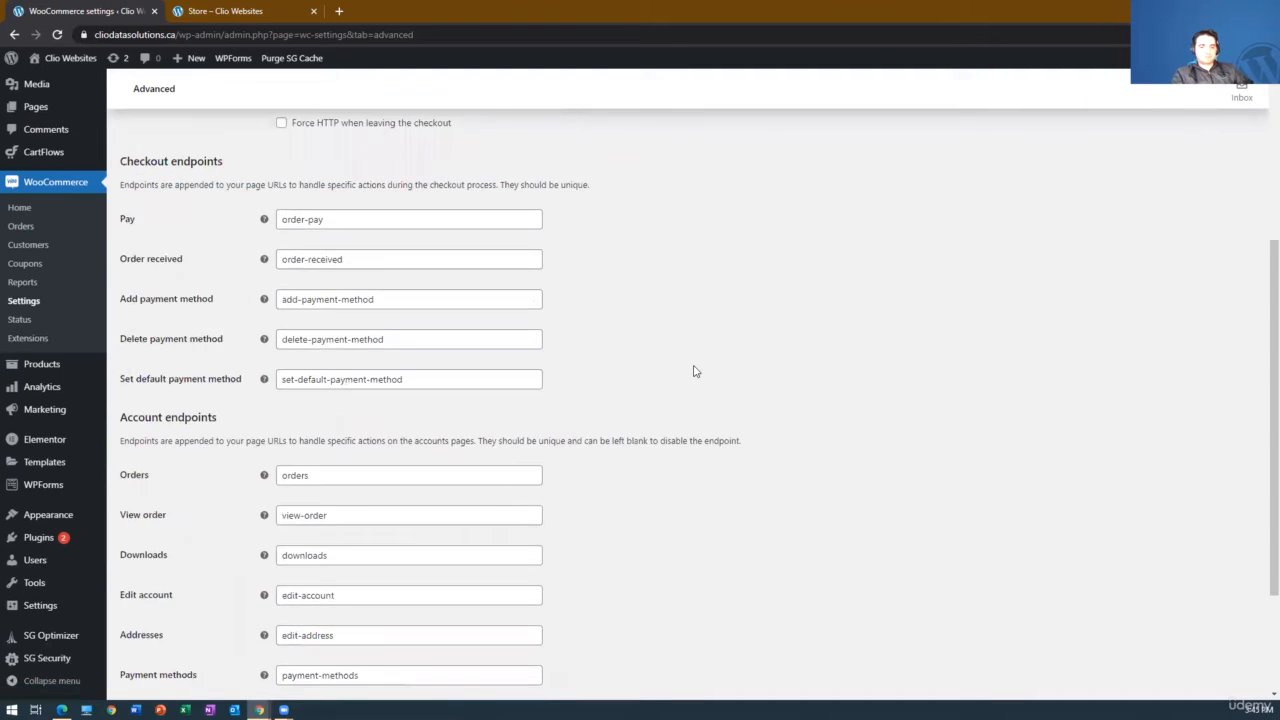
scroll(693, 370, "up", 3)
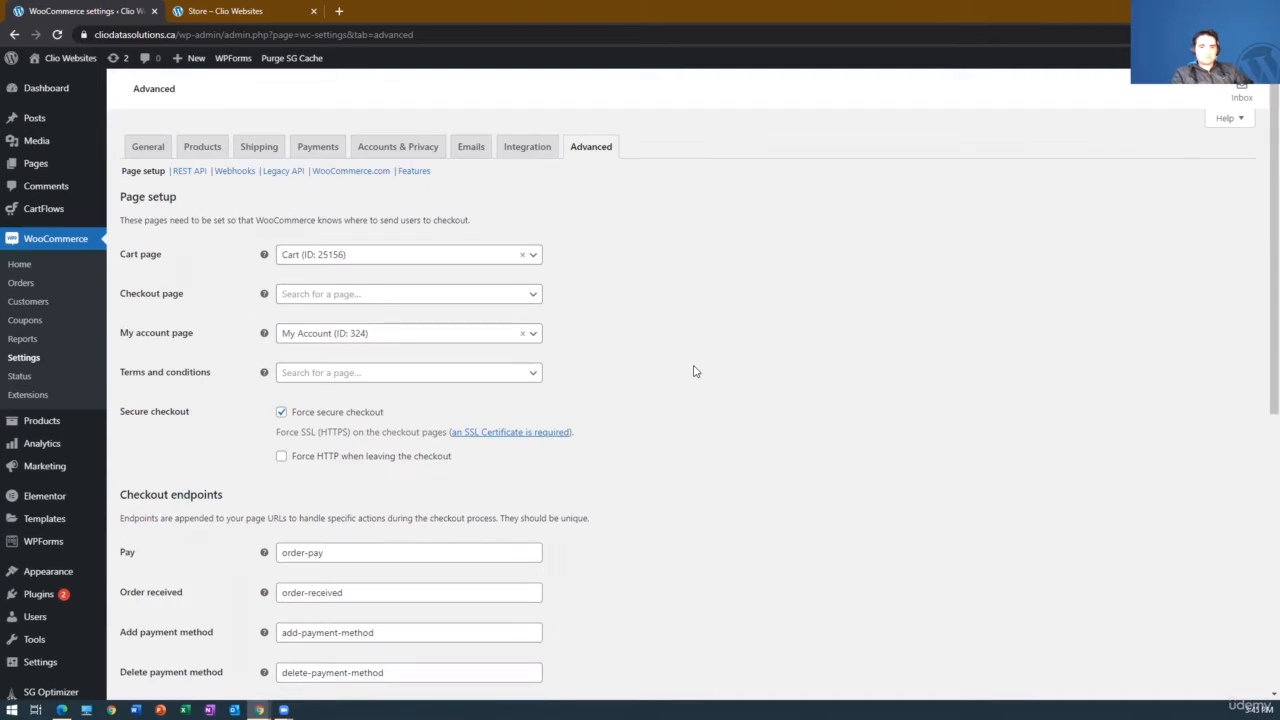
- Open the Stripe credit card payment method's settings and review its test mode, account keys, webhook and payment button options
left_click(325, 146)
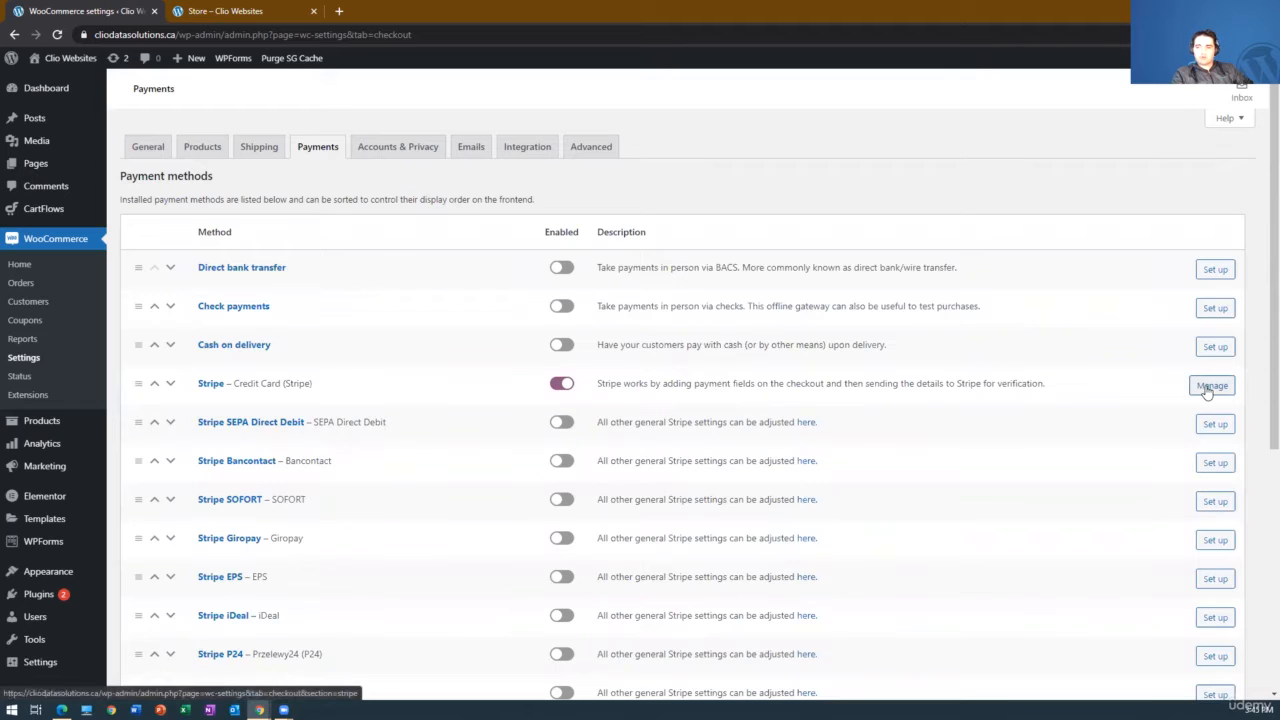
left_click(1209, 386)
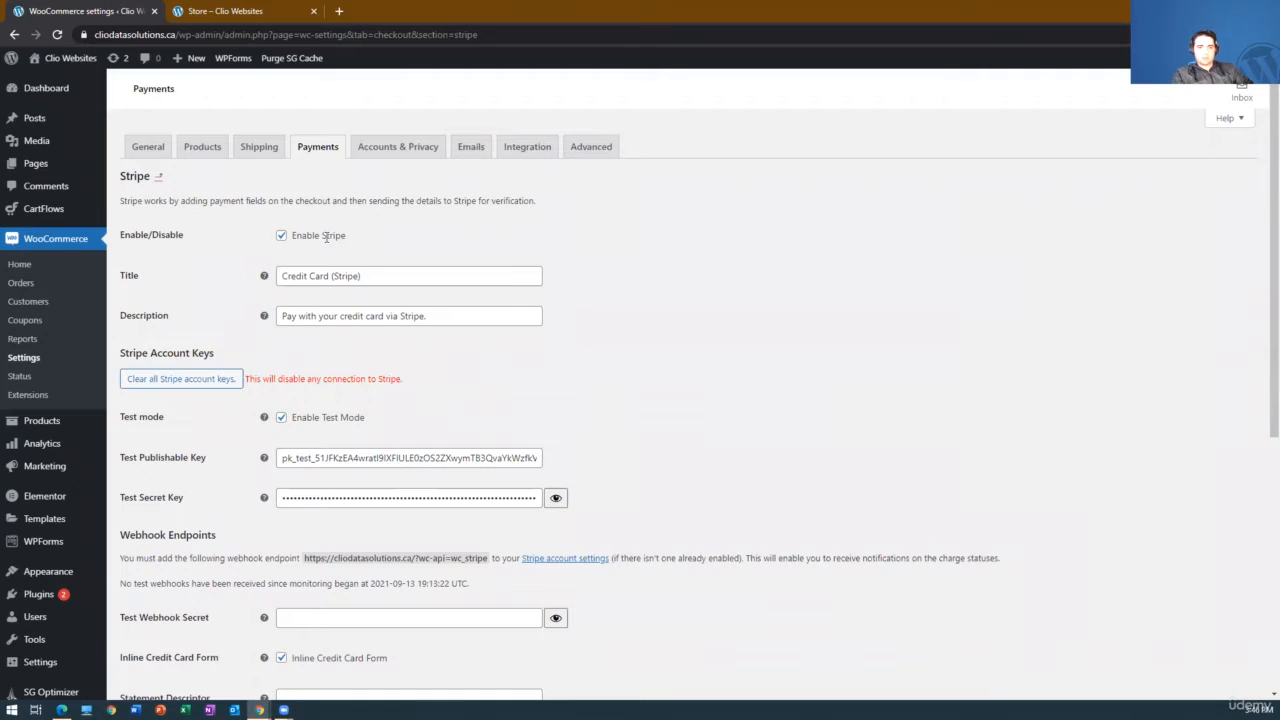
scroll(327, 238, "down", 3)
scroll(522, 499, "down", 2)
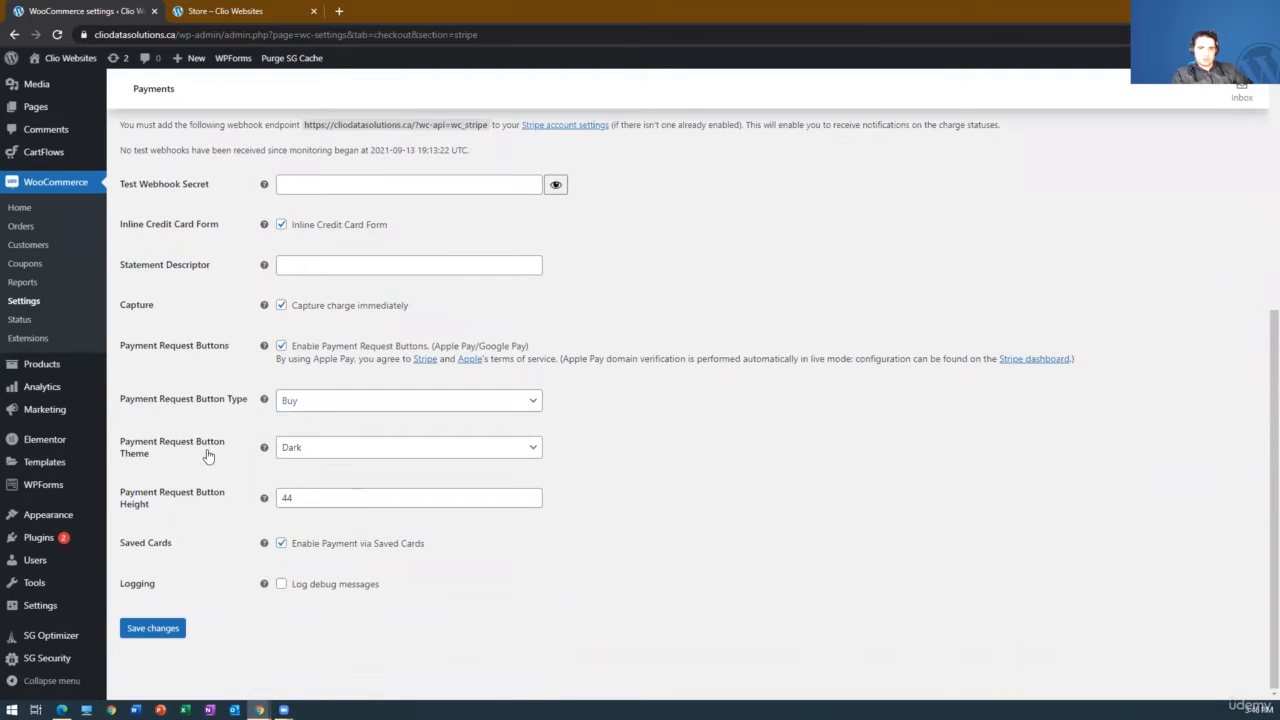
scroll(230, 475, "up", 3)
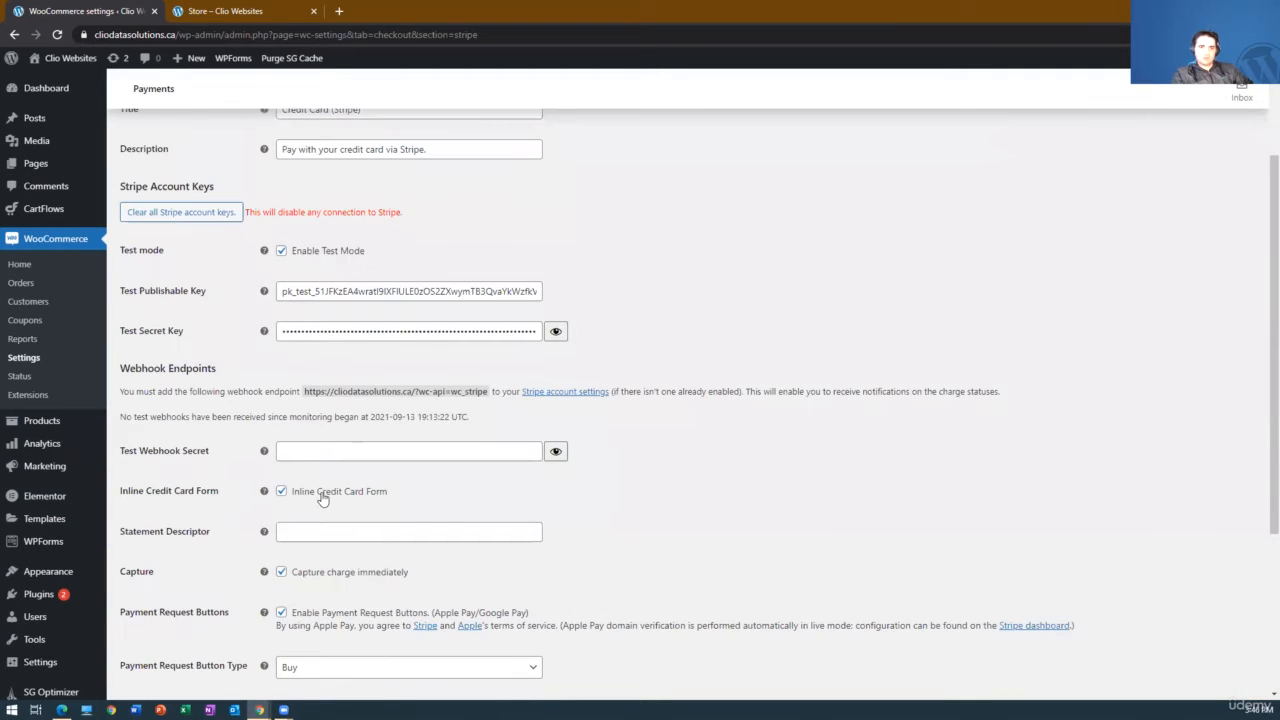
scroll(631, 431, "up", 2)
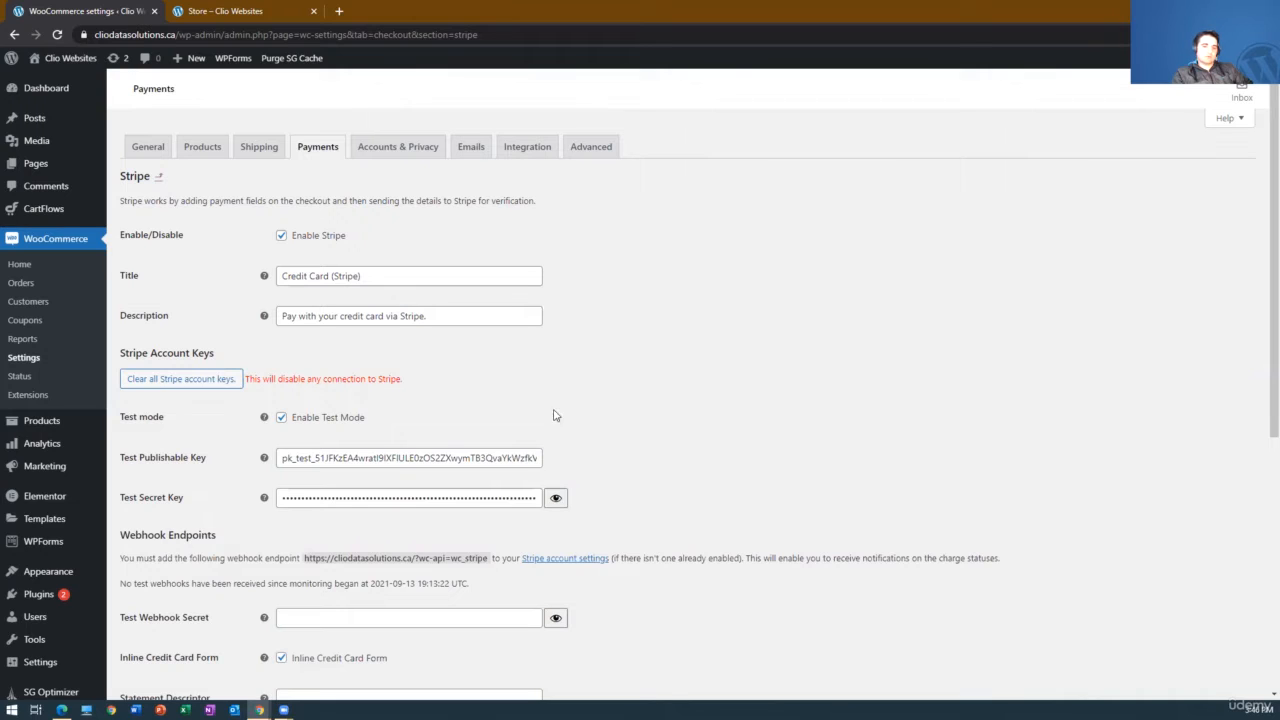
- Open the Content Marketing product for editing from the product list and view its product data
left_click(57, 422)
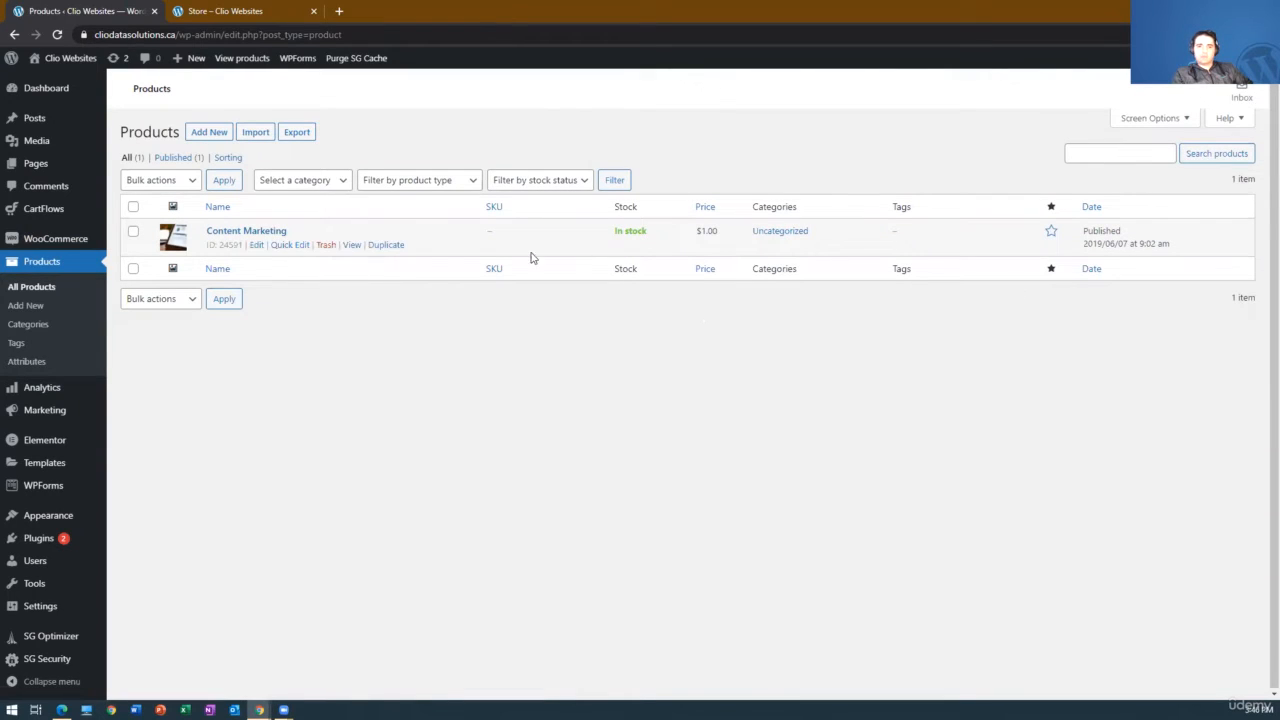
left_click(258, 247)
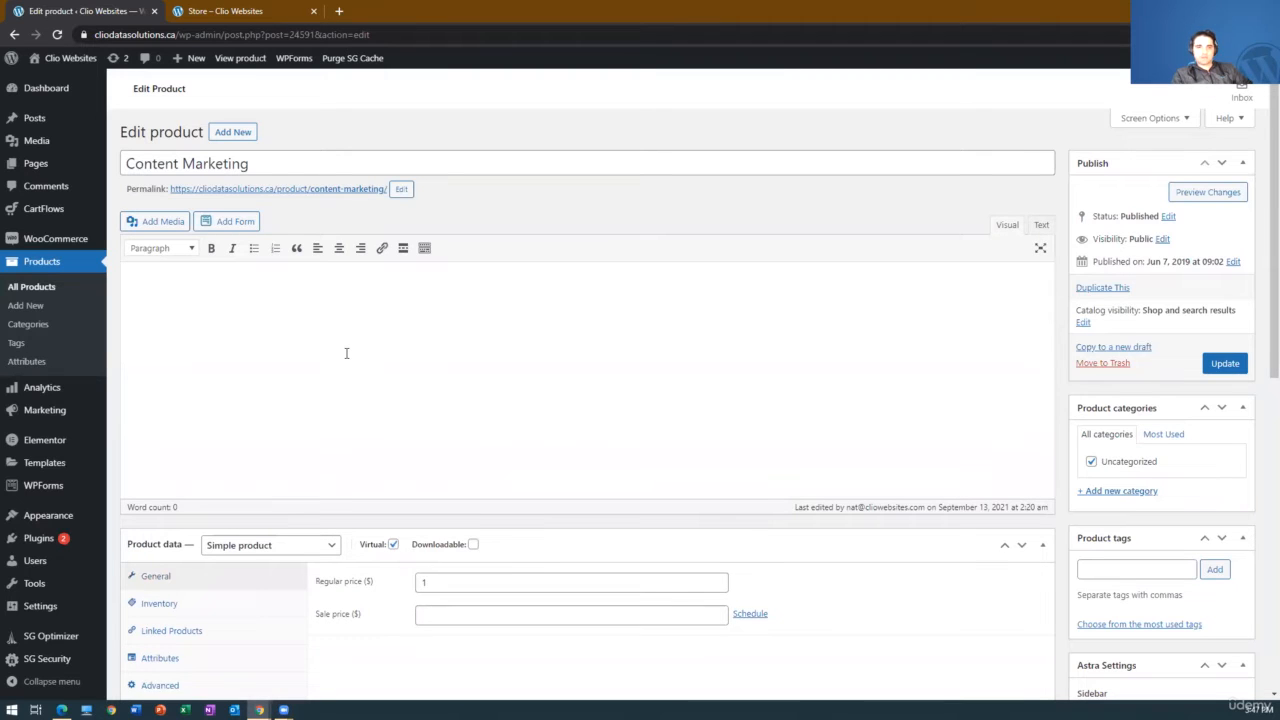
scroll(480, 480, "down", 1)
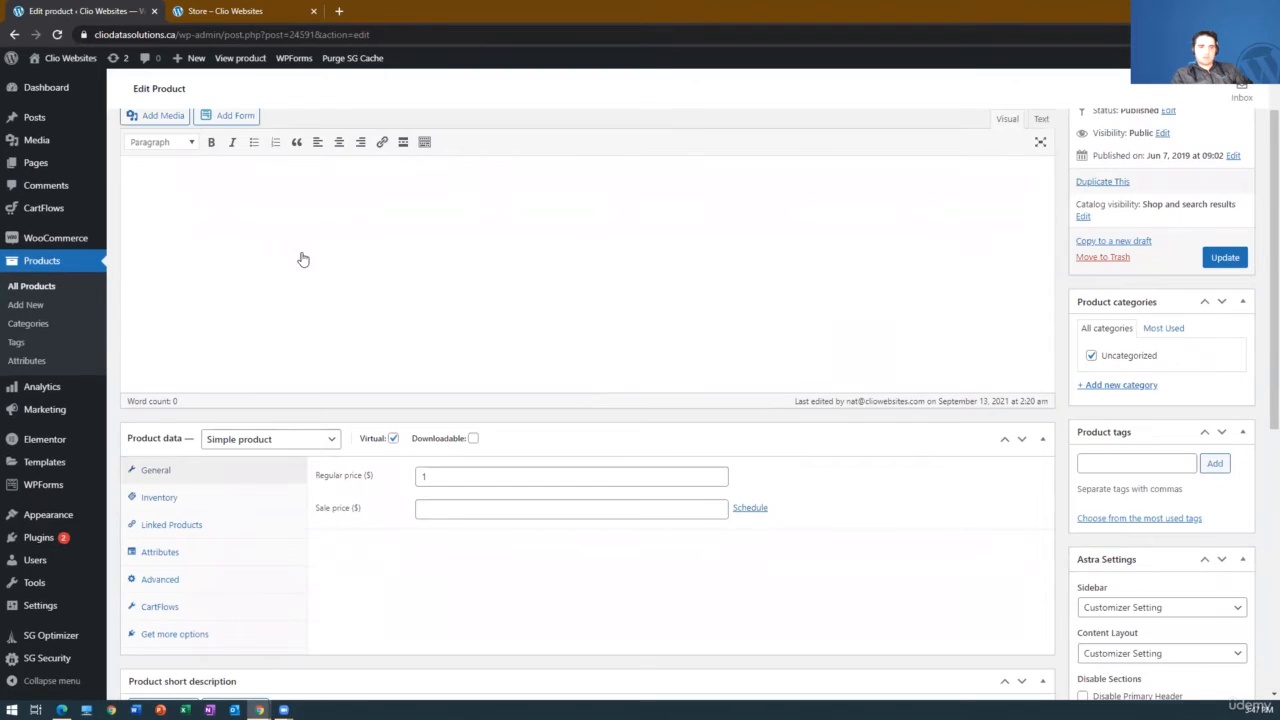
- Review the Content Marketing product's product type choices and its downloadable file options, keeping it a simple, non-downloadable product
scroll(306, 197, "down", 2)
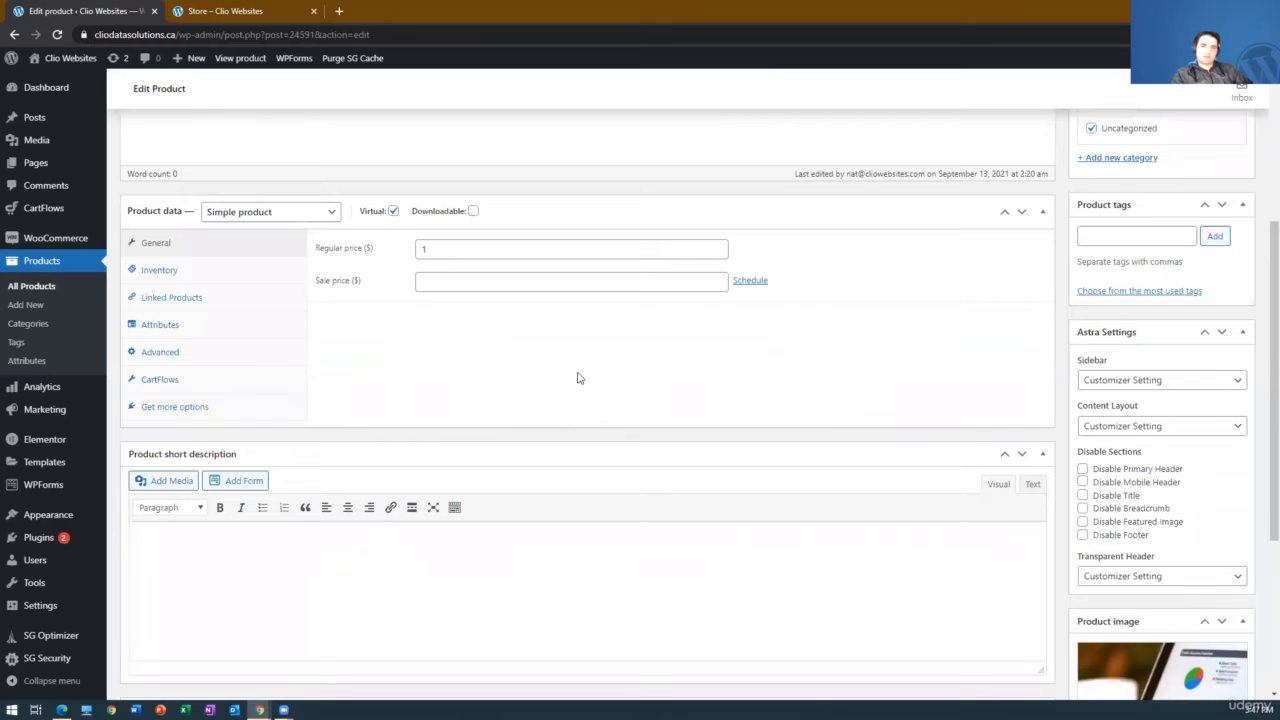
left_click(325, 215)
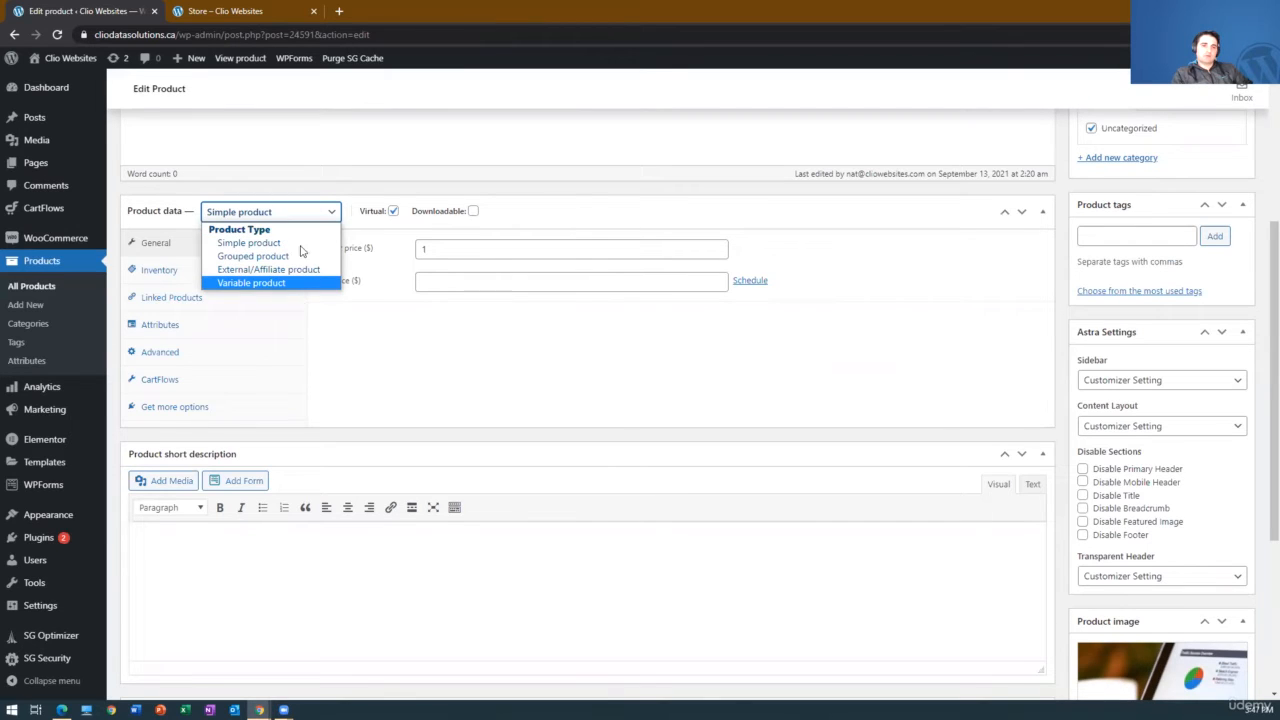
left_click(250, 243)
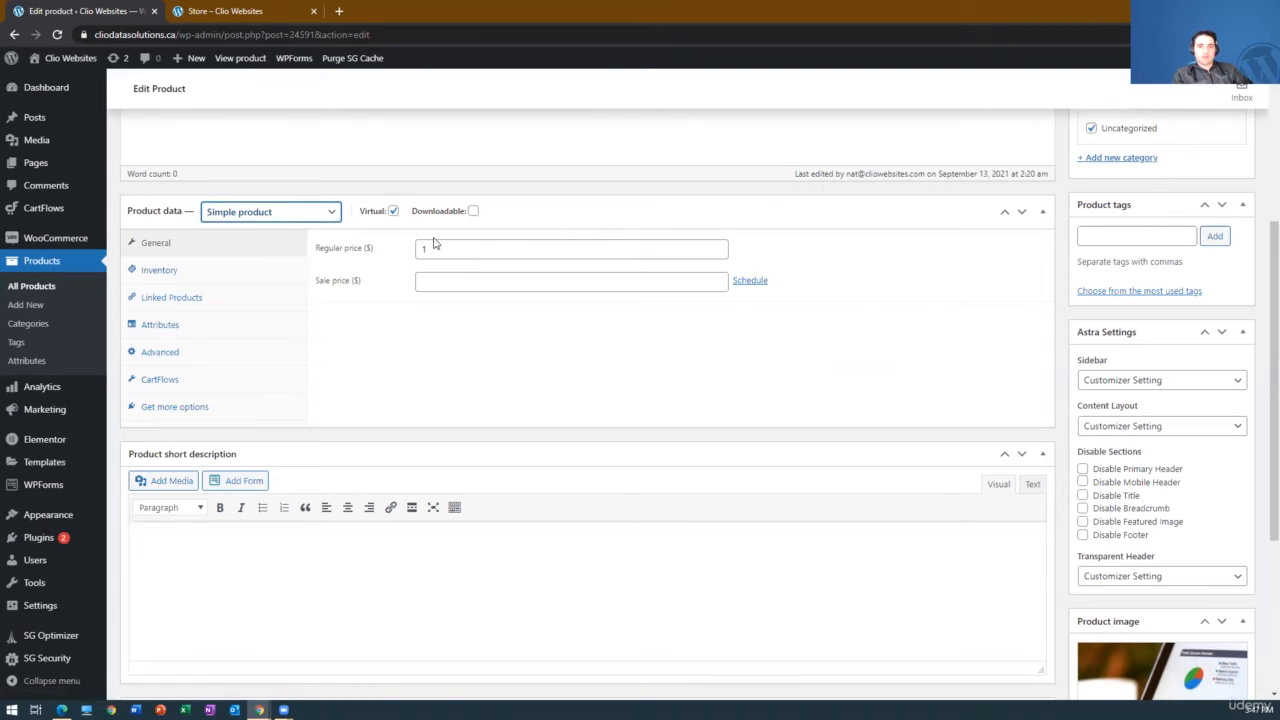
left_click(473, 211)
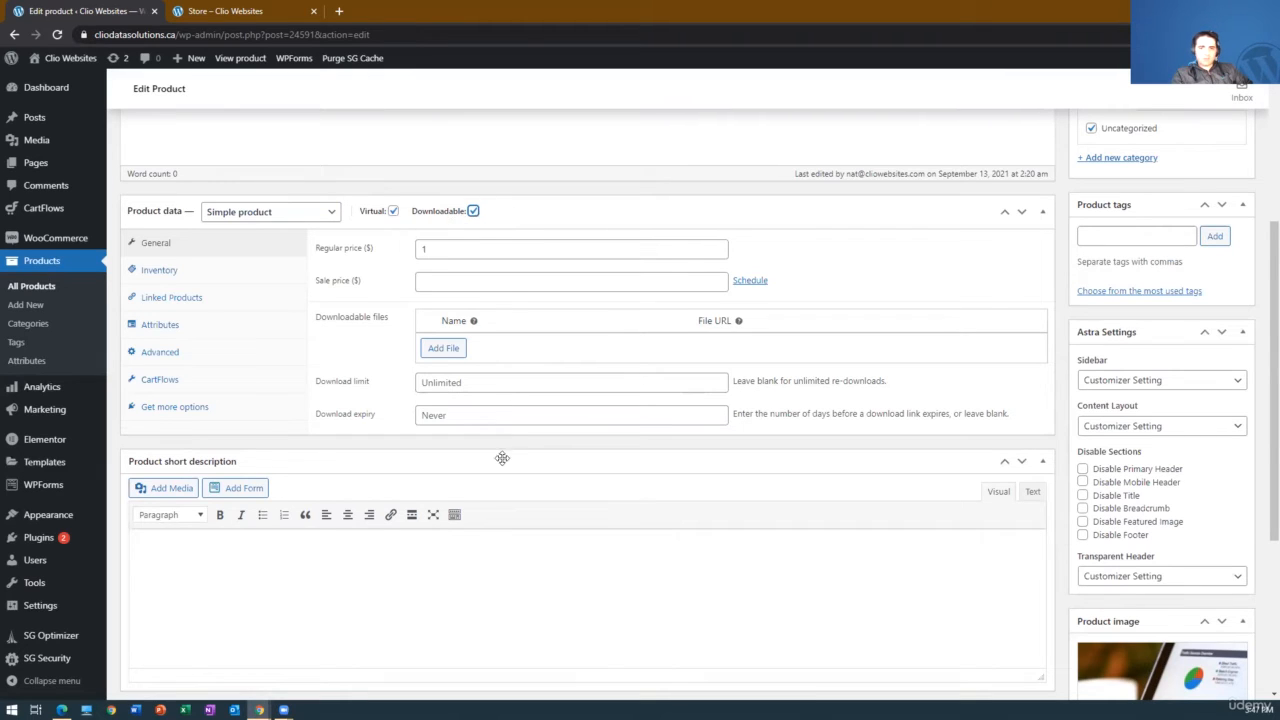
left_click(473, 211)
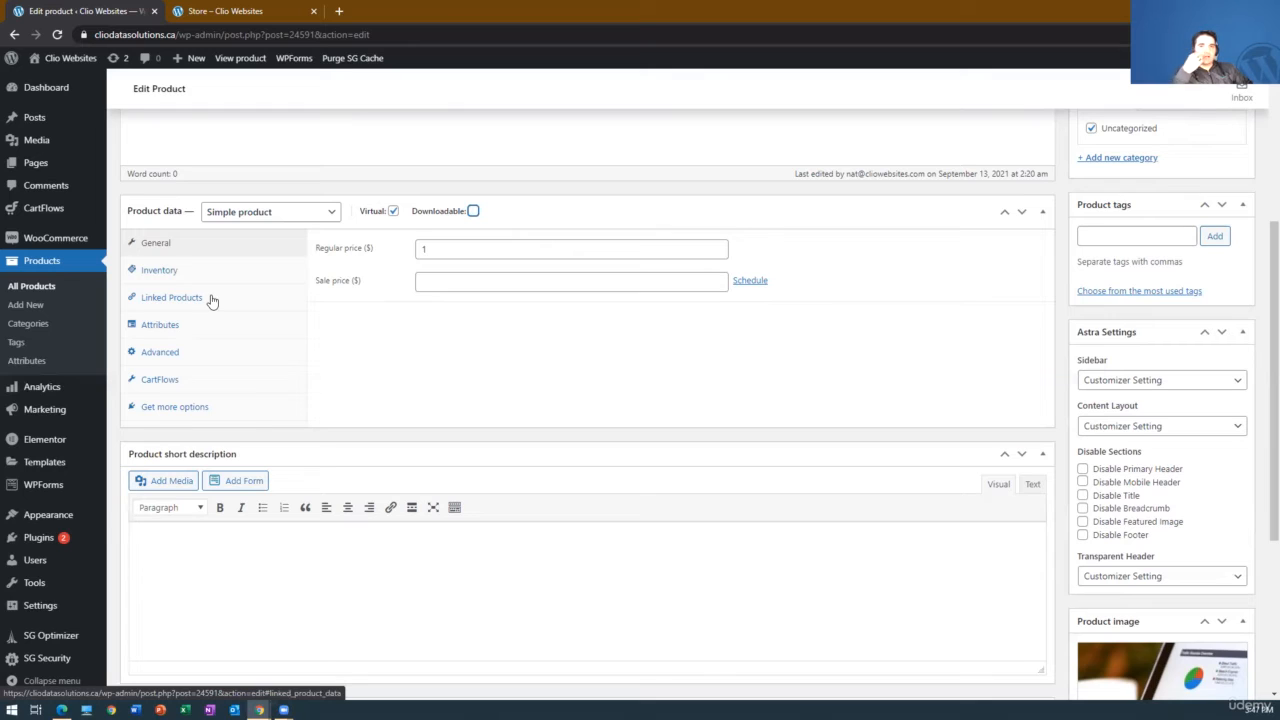
- Review the product's Advanced data, recommended extensions, short description, reviews, product image and gallery sections
left_click(259, 356)
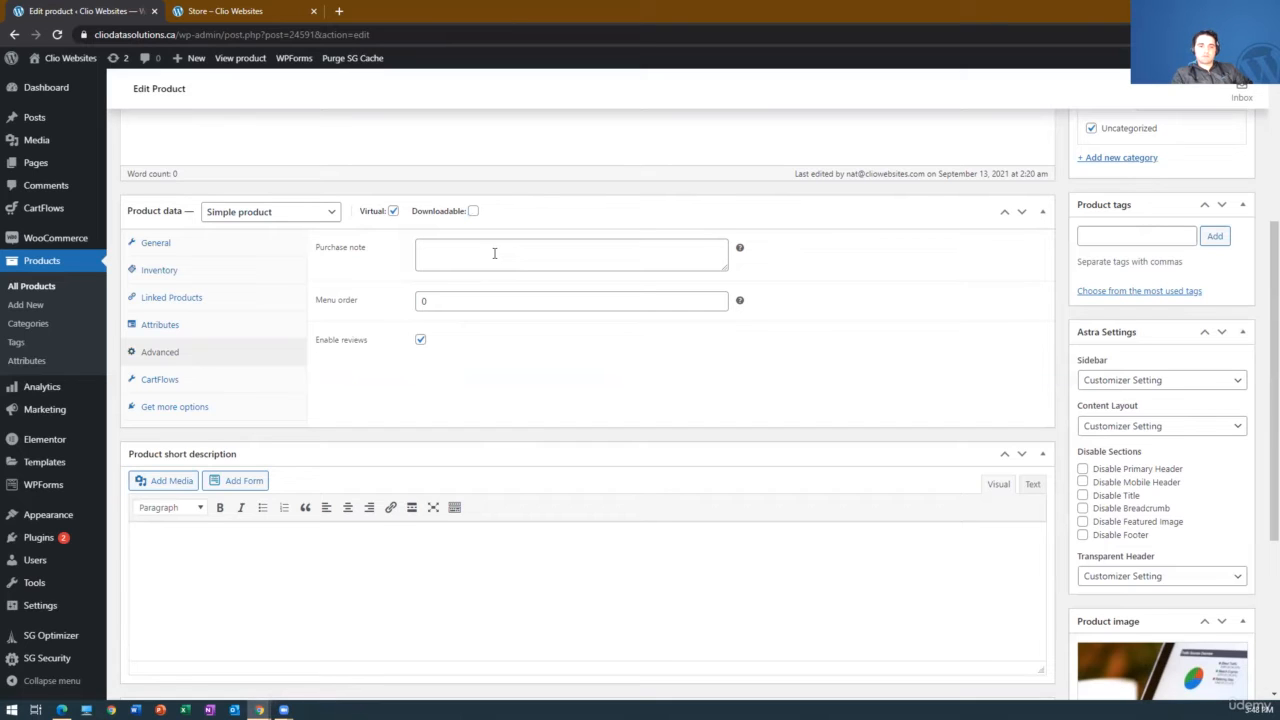
left_click(189, 410)
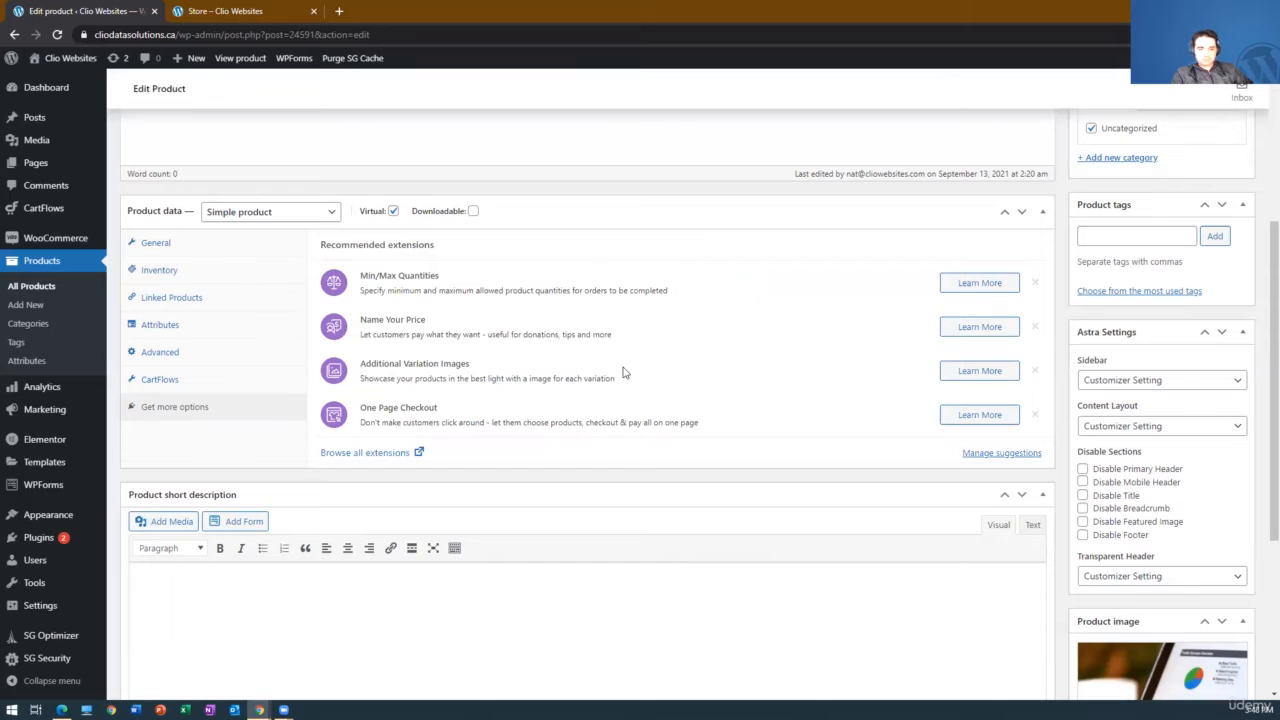
scroll(622, 371, "down", 3)
scroll(557, 466, "up", 4)
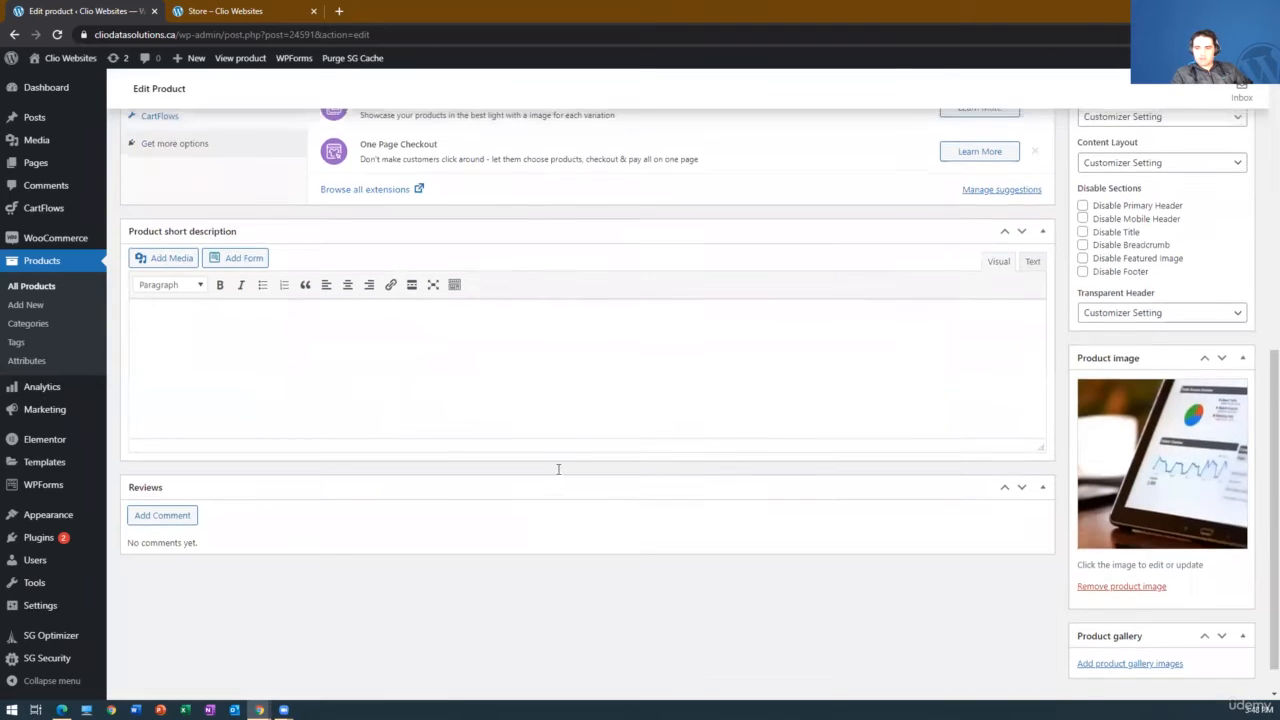
scroll(453, 221, "up", 1)
scroll(465, 250, "down", 4)
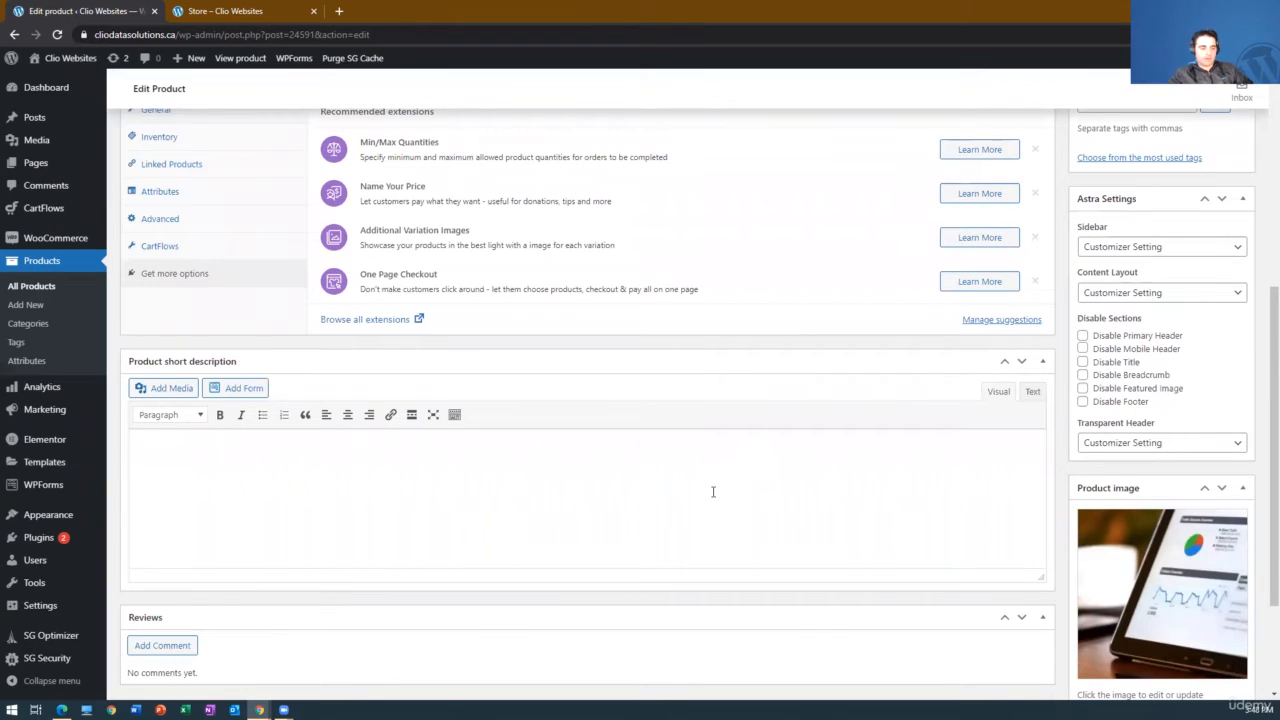
scroll(968, 477, "down", 2)
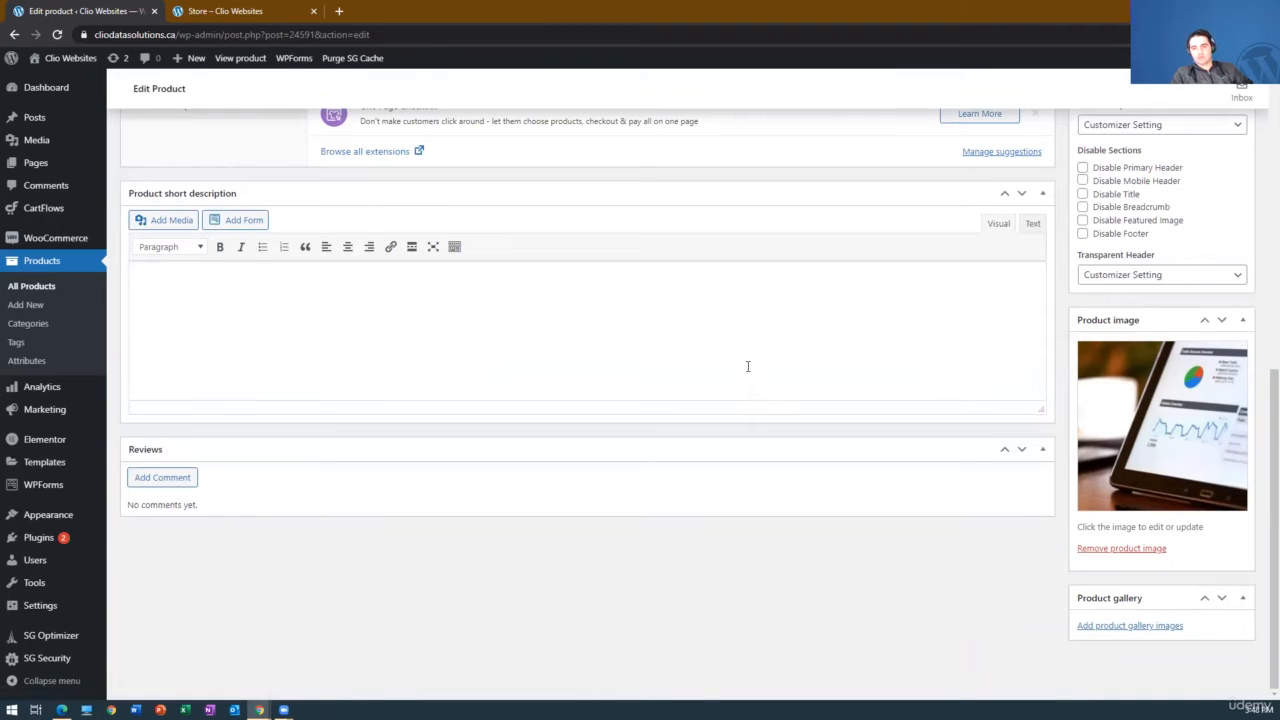
scroll(790, 374, "up", 3)
scroll(797, 376, "up", 3)
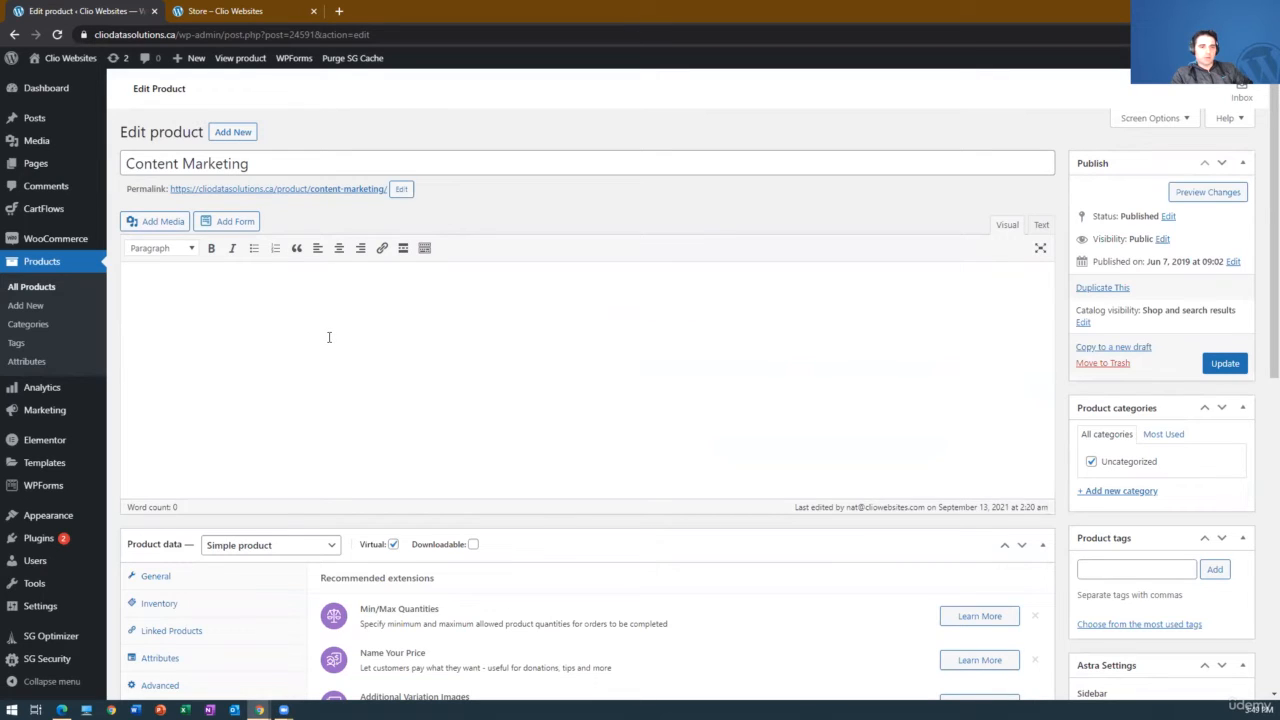
- Open the site's page list, view the live Cart page in a separate tab and return to the list
left_click(38, 164)
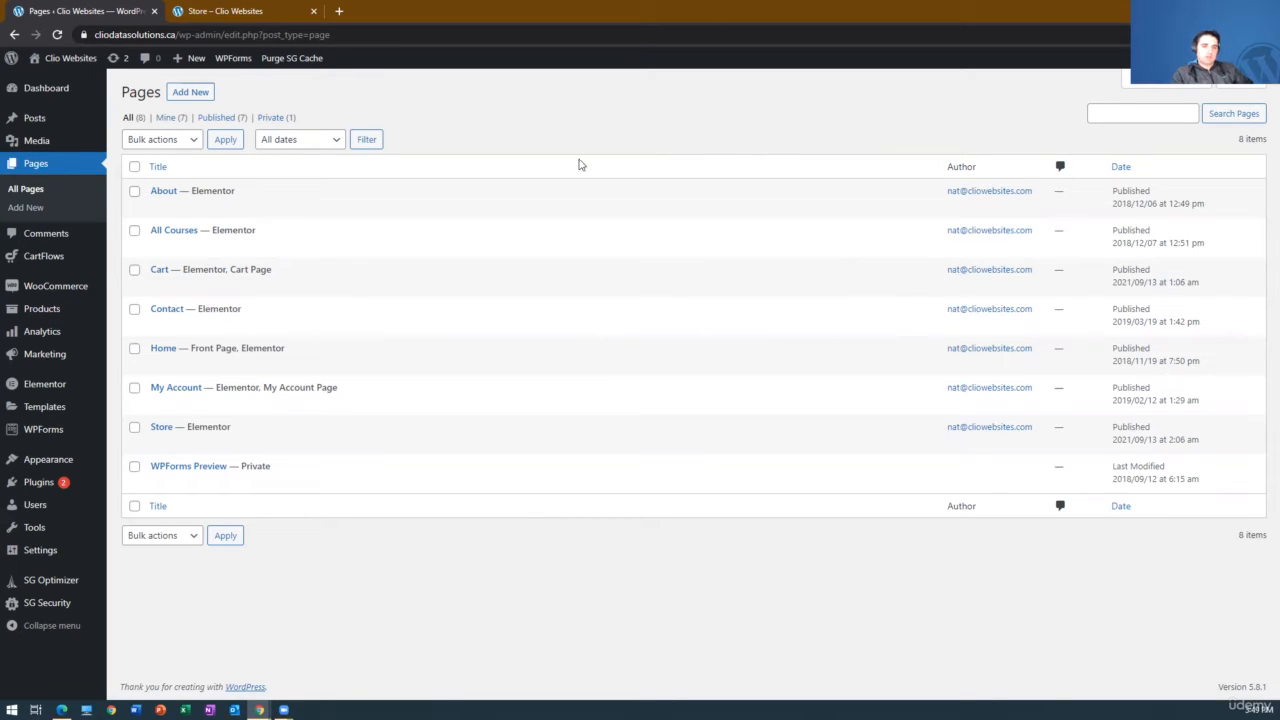
mouse_move(166, 434)
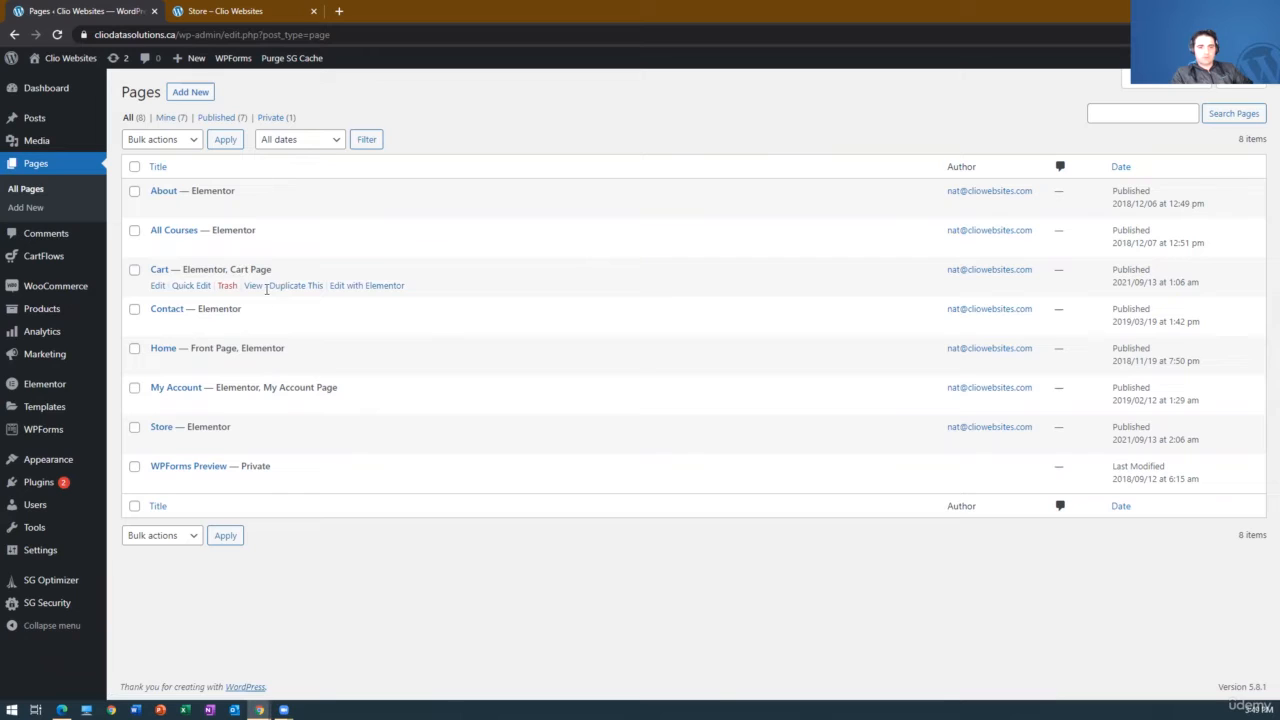
right_click(253, 285)
left_click(305, 297)
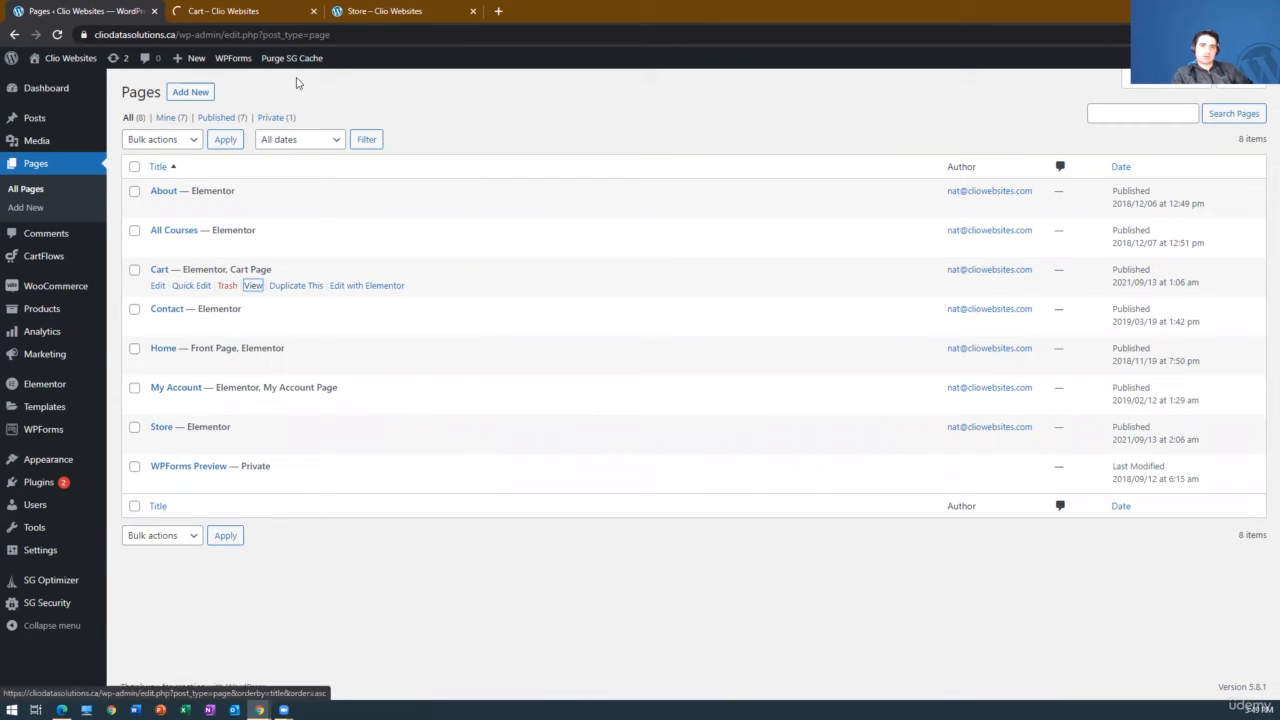
key("ctrl+Tab")
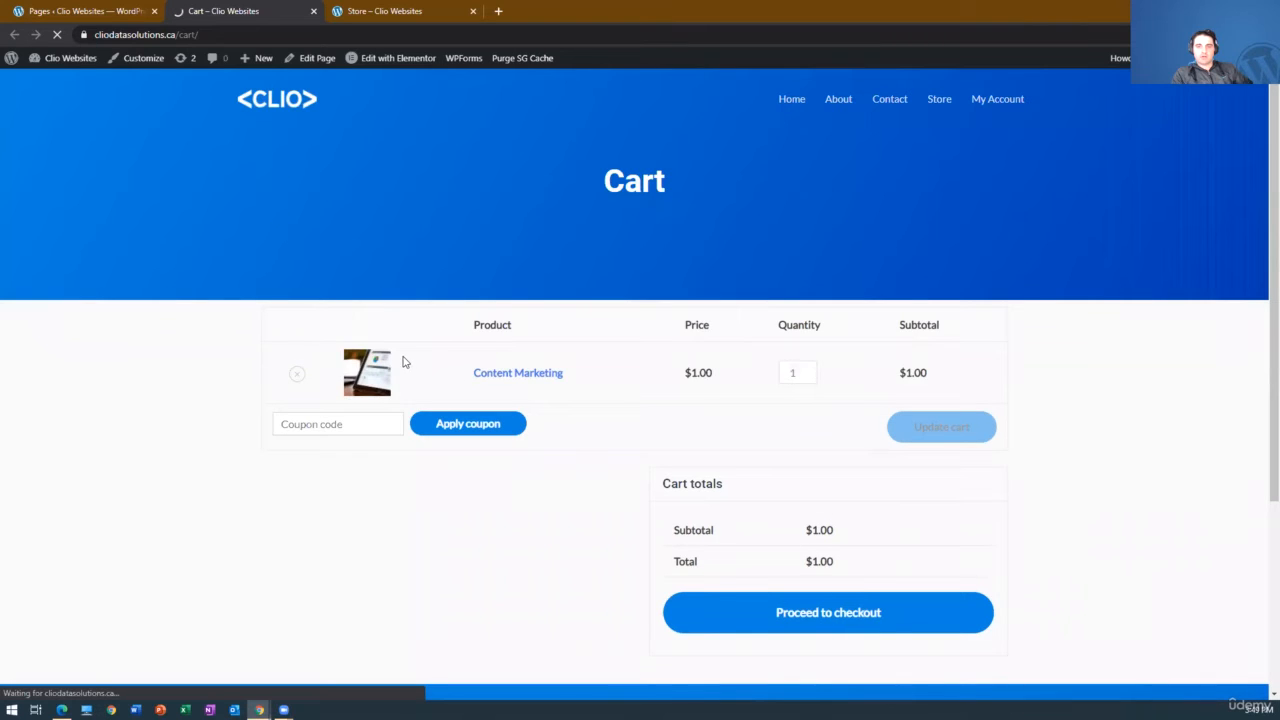
scroll(870, 356, "down", 3)
scroll(878, 275, "up", 3)
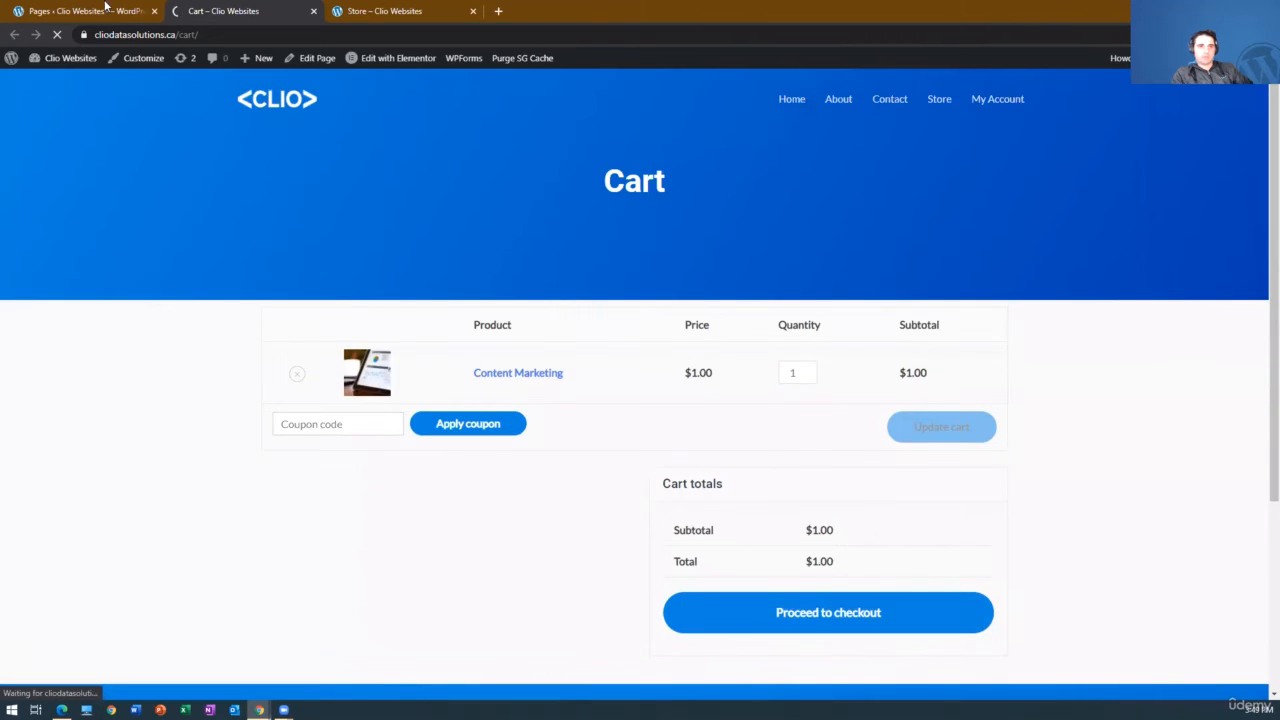
key("ctrl+shift+Tab")
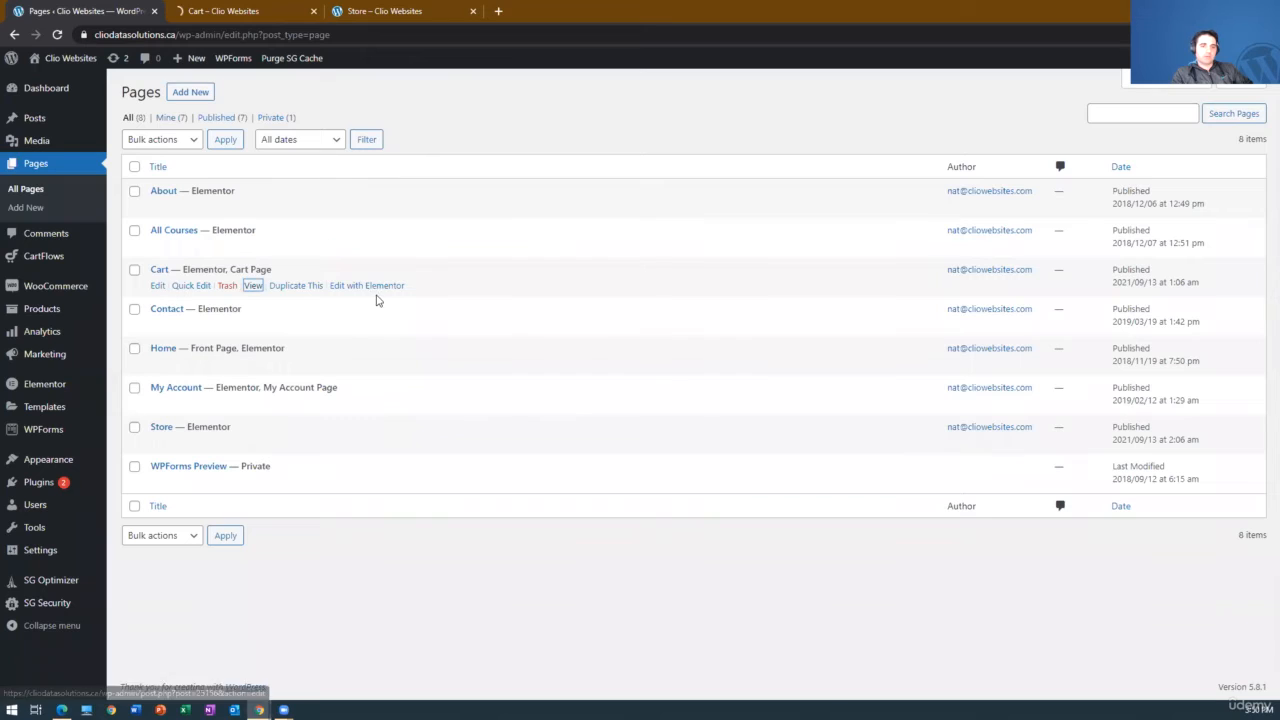
- Duplicate the Cart page and save the draft copy under the title Checkout
left_click(287, 287)
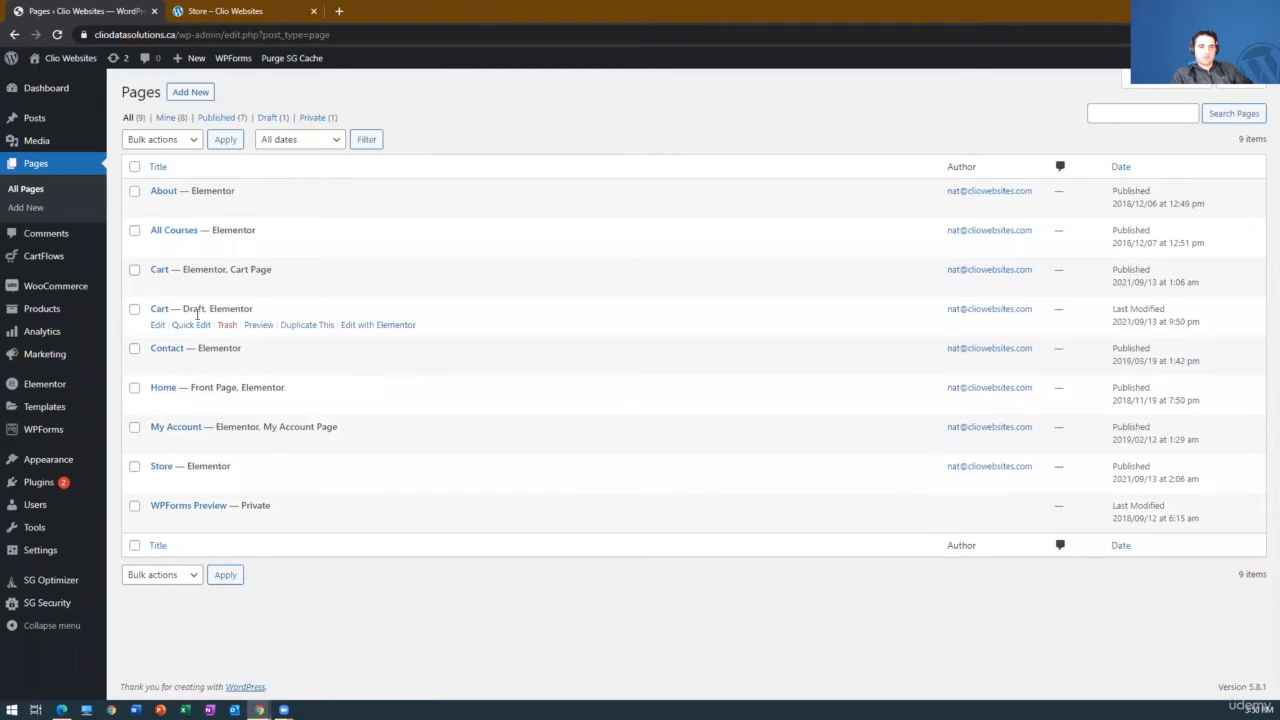
left_click(157, 325)
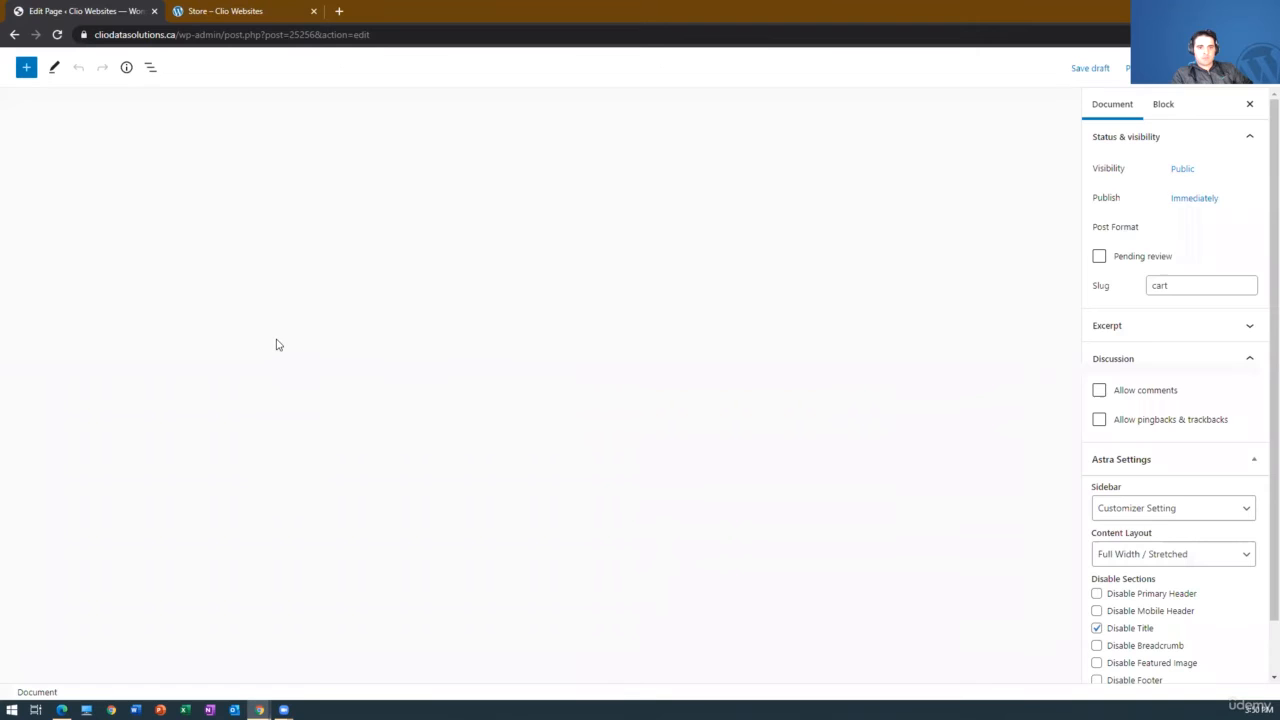
double_click(34, 156)
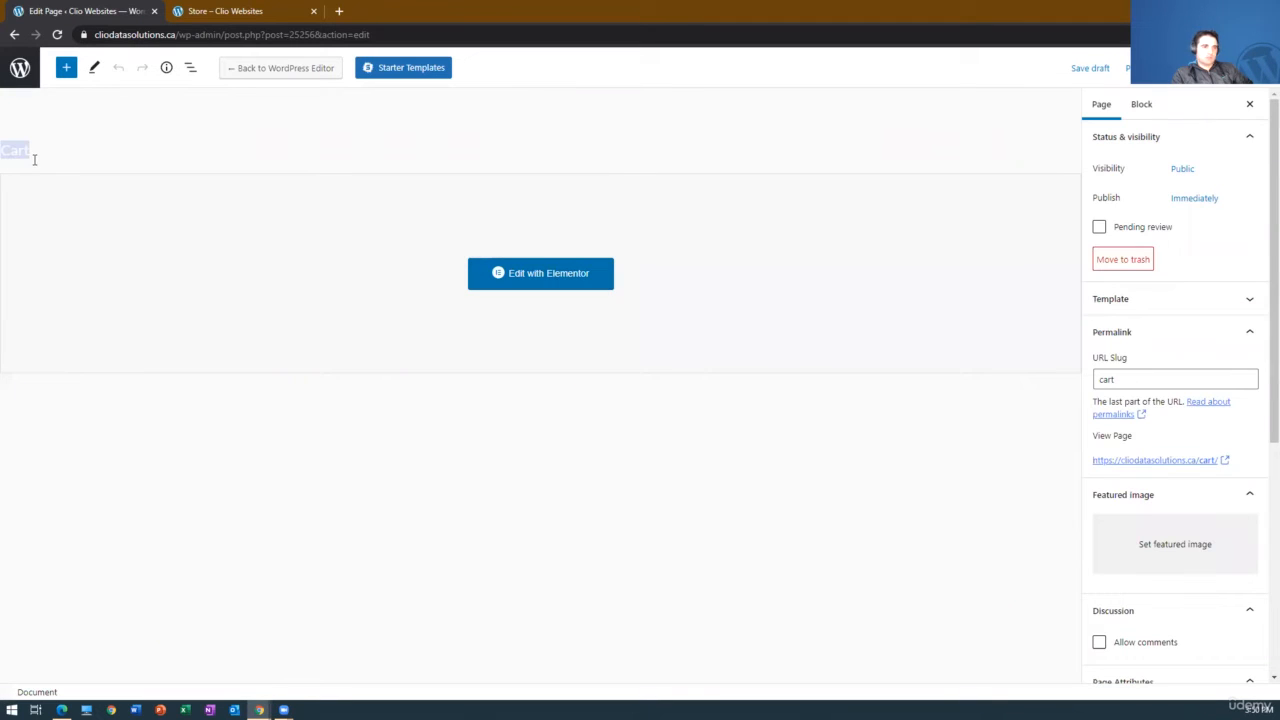
type("Che")
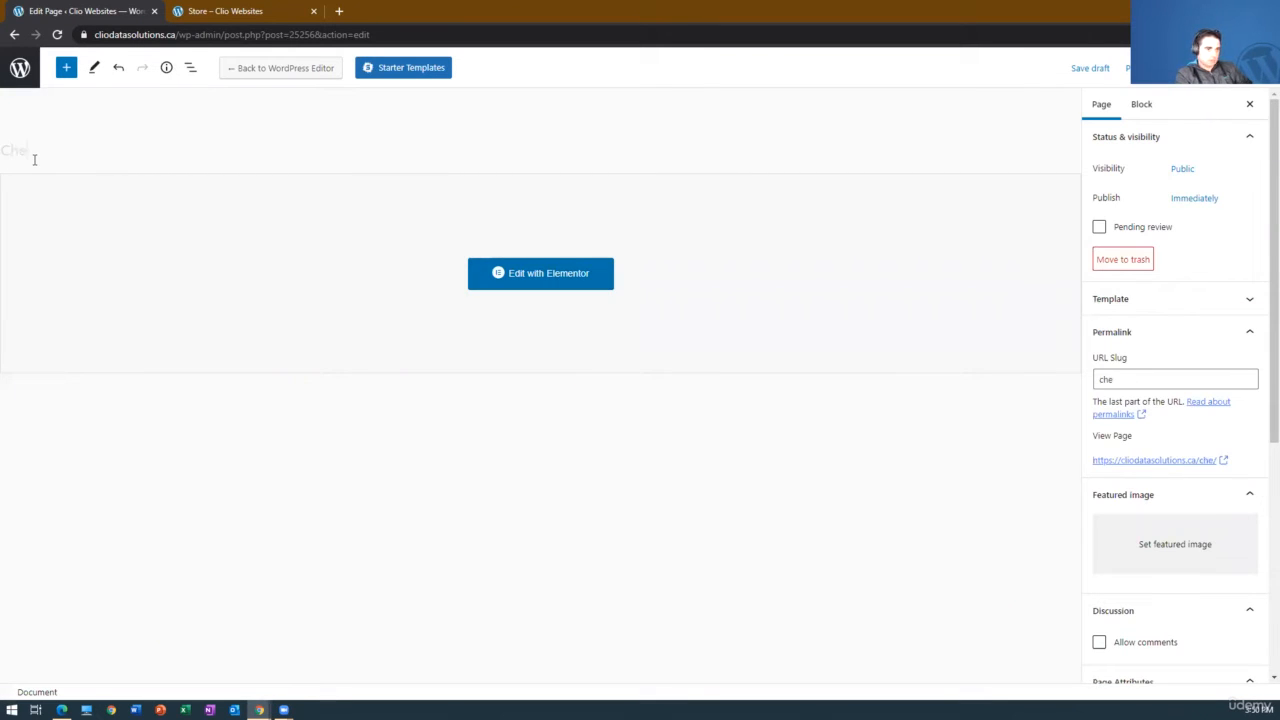
type("ckout")
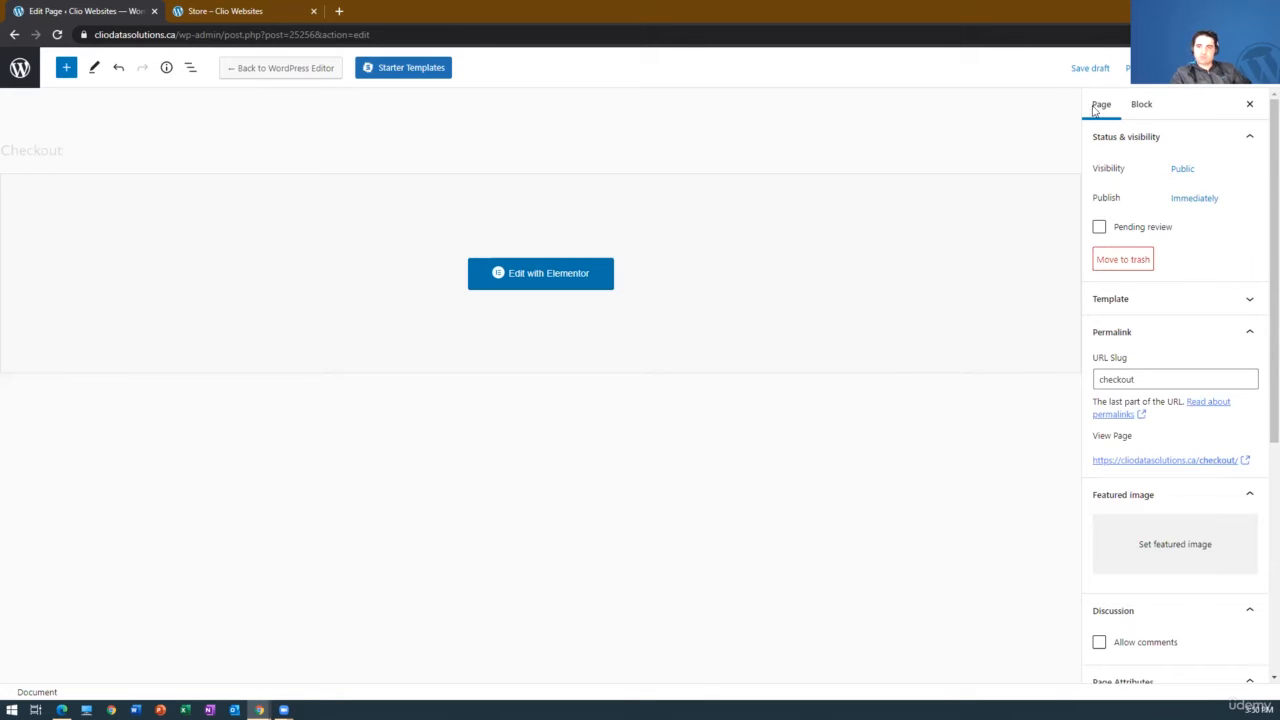
left_click(1092, 69)
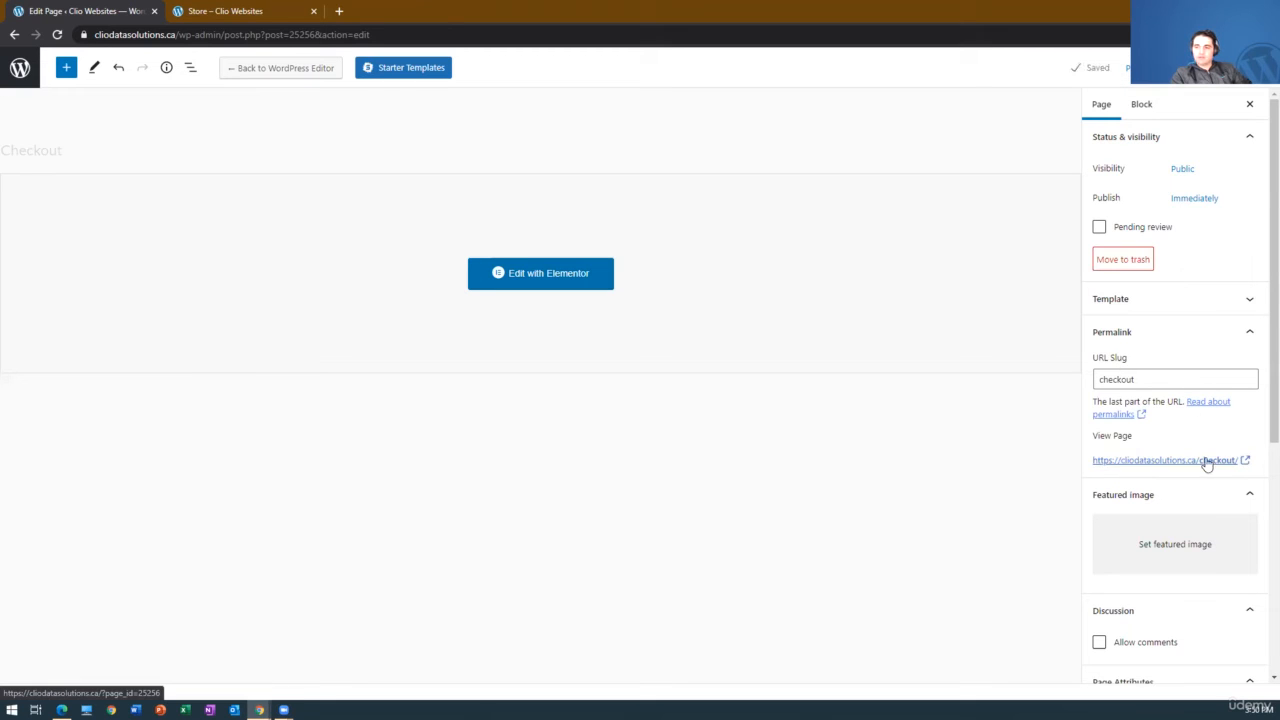
- Open the Checkout page in Elementor and change the banner heading to Checkout
left_click(602, 286)
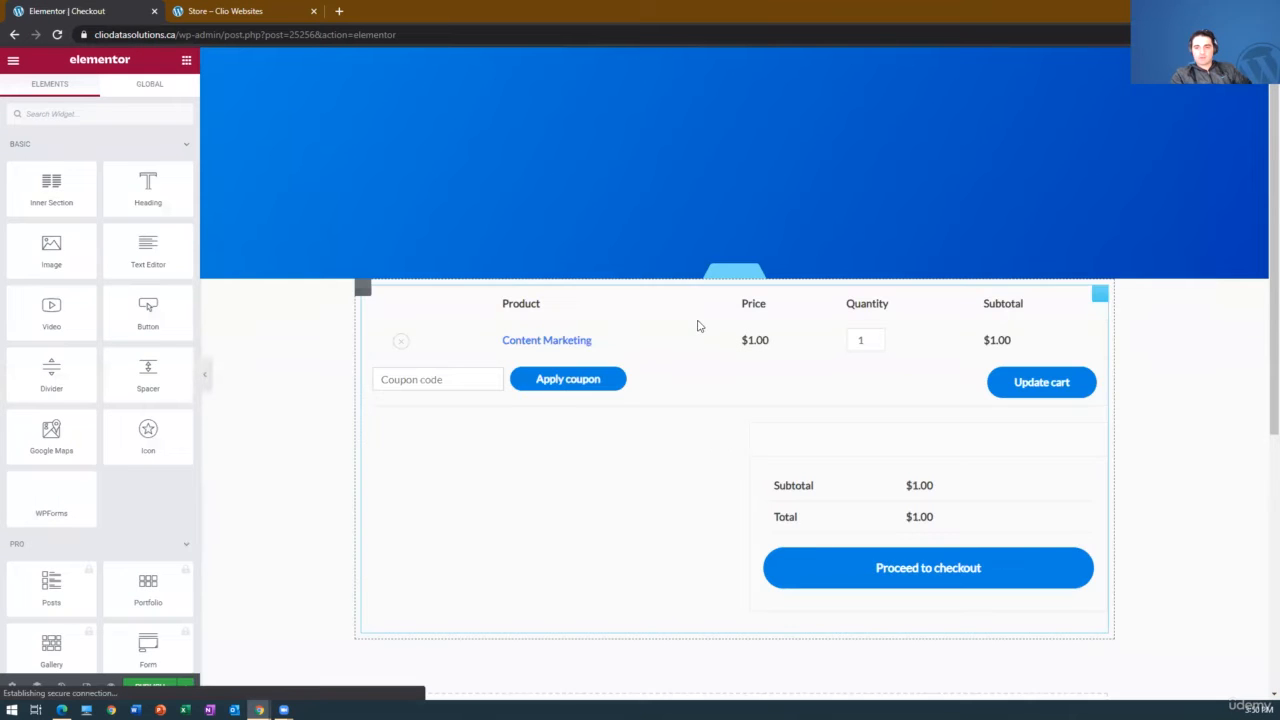
left_click(733, 167)
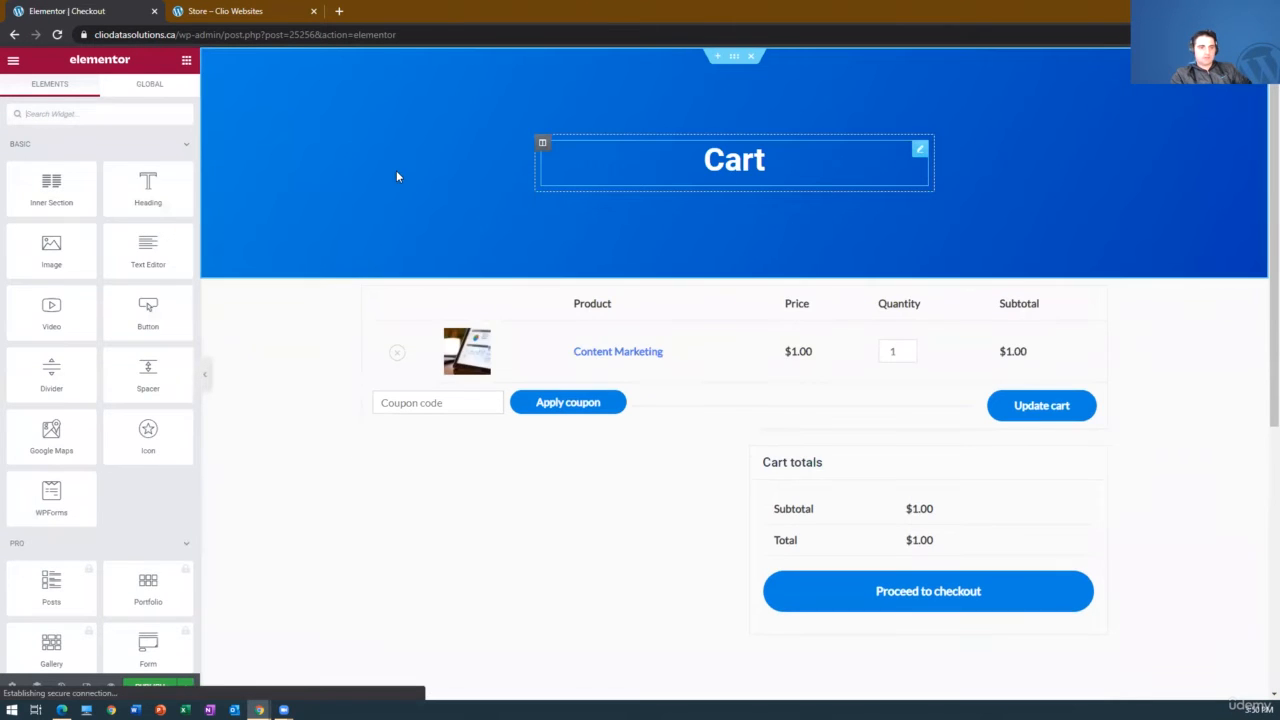
double_click(125, 303)
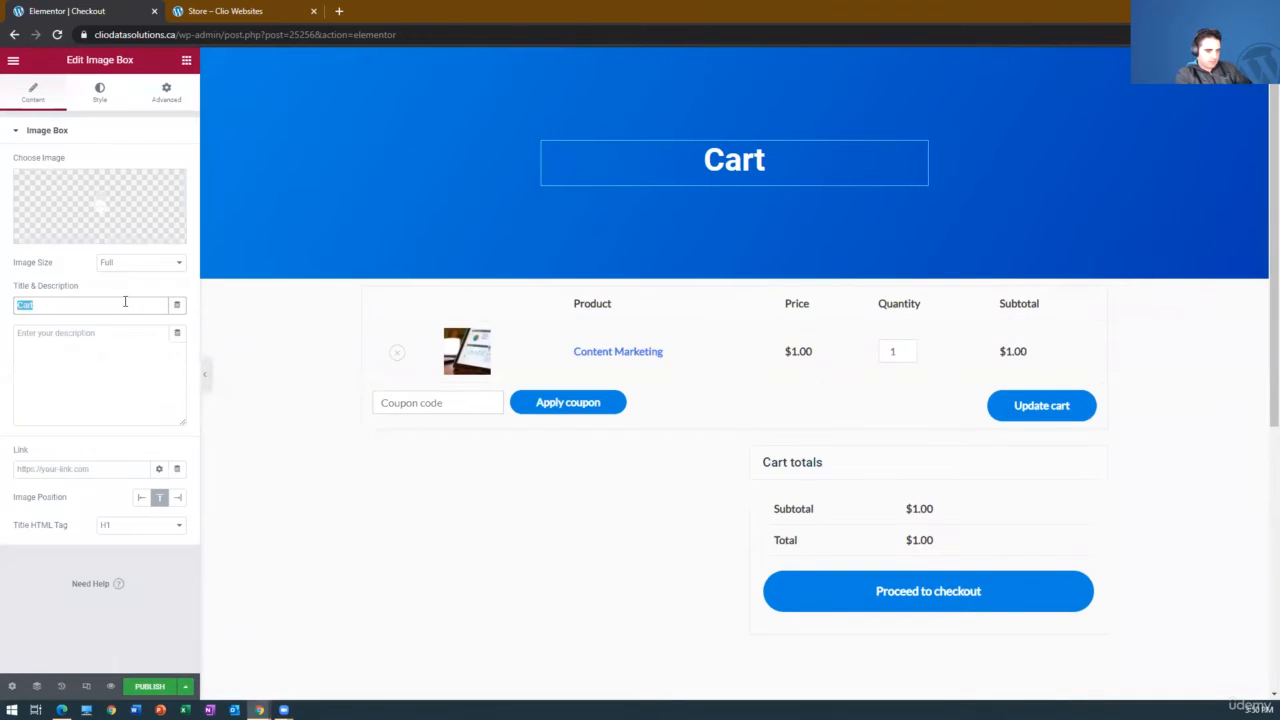
type("Checkout")
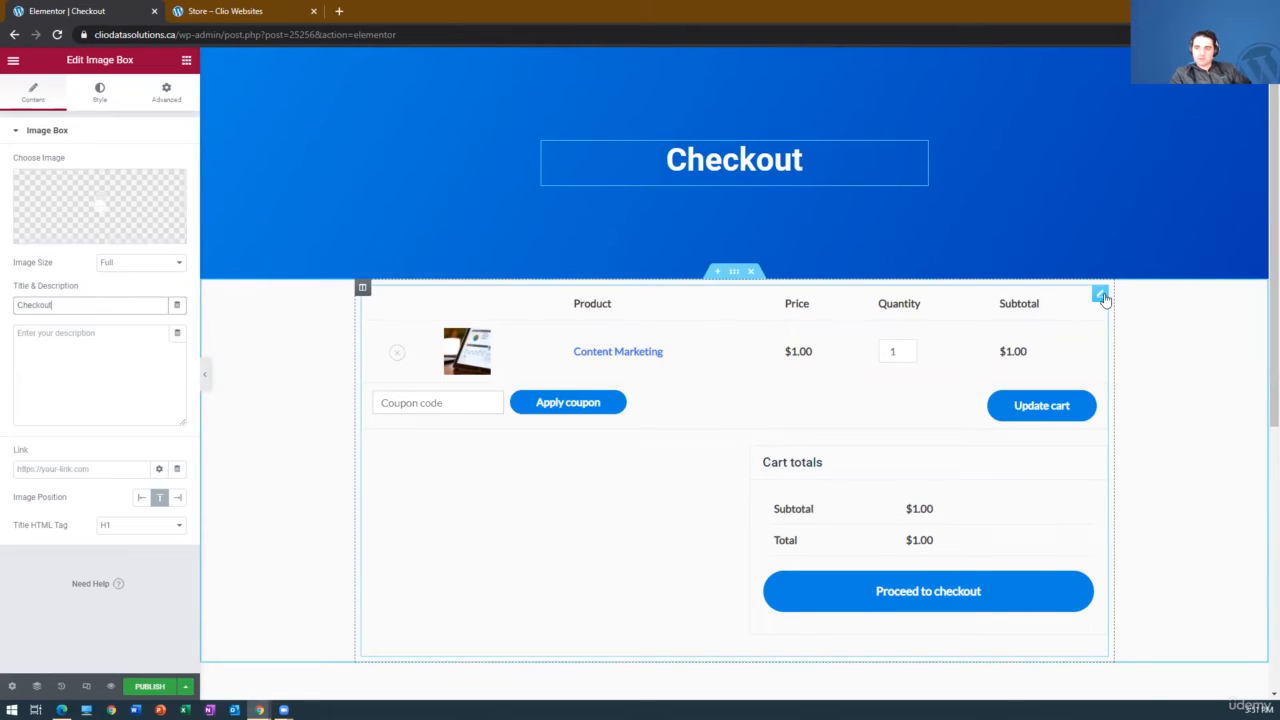
- Replace the cart shortcode block in the text widget below the banner with [woocommerec_checkout] and publish the page
left_click(628, 460)
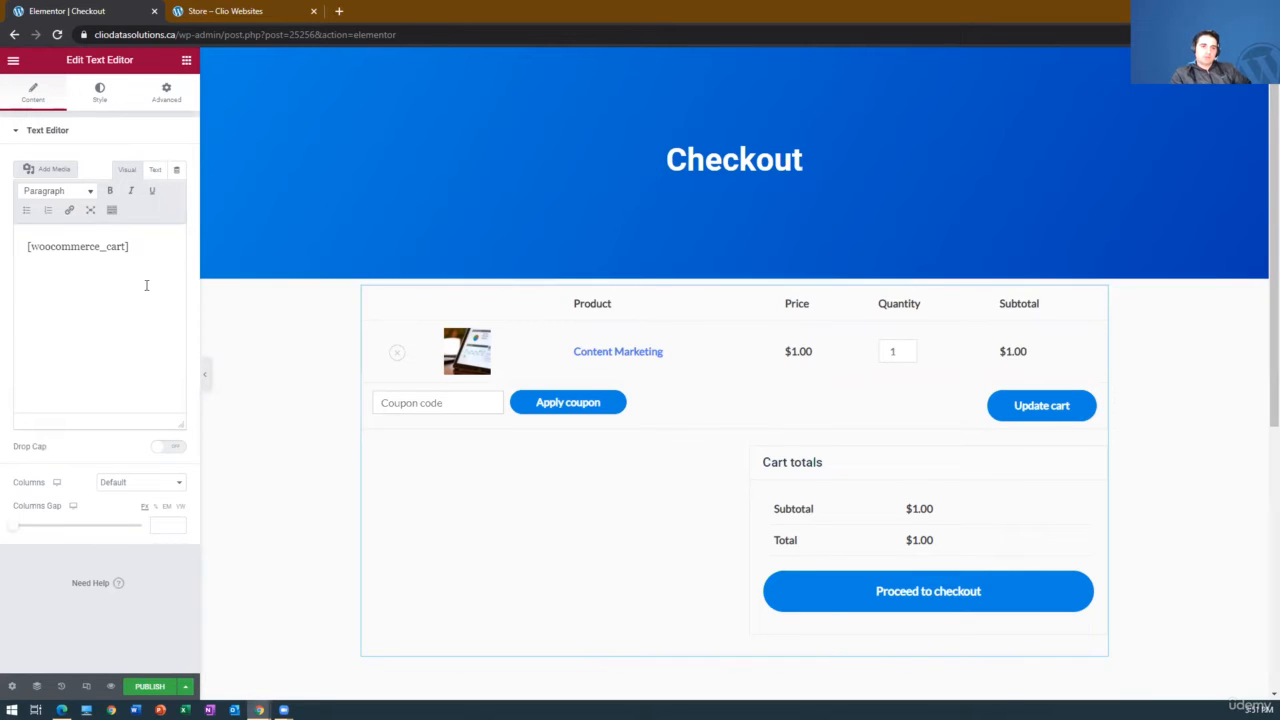
left_click(155, 170)
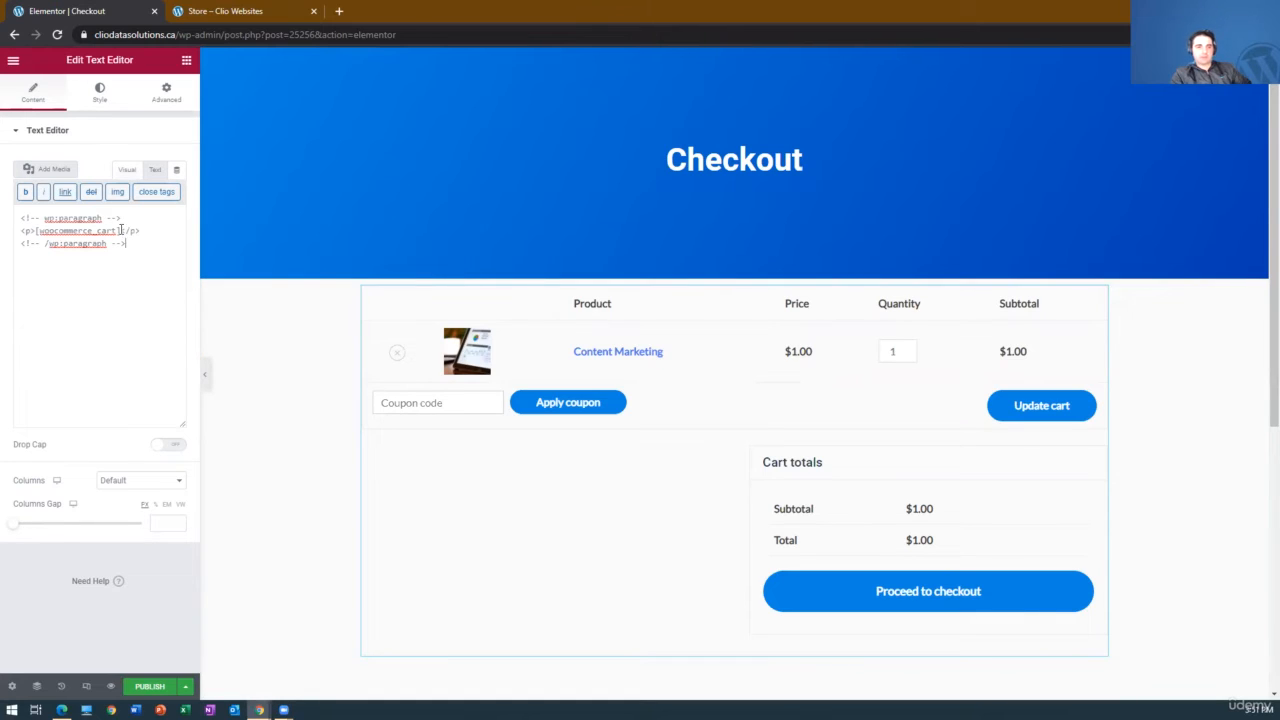
left_click_drag(120, 230, 38, 230)
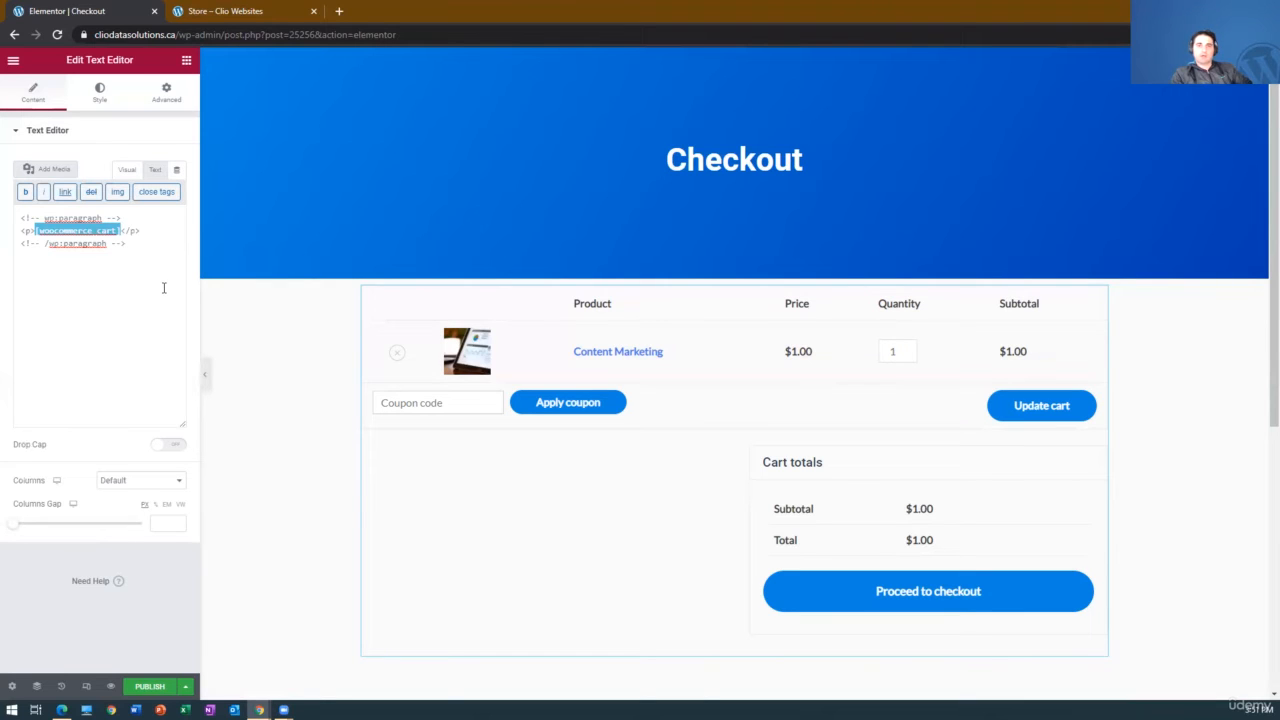
triple_click(164, 288)
left_click(164, 288)
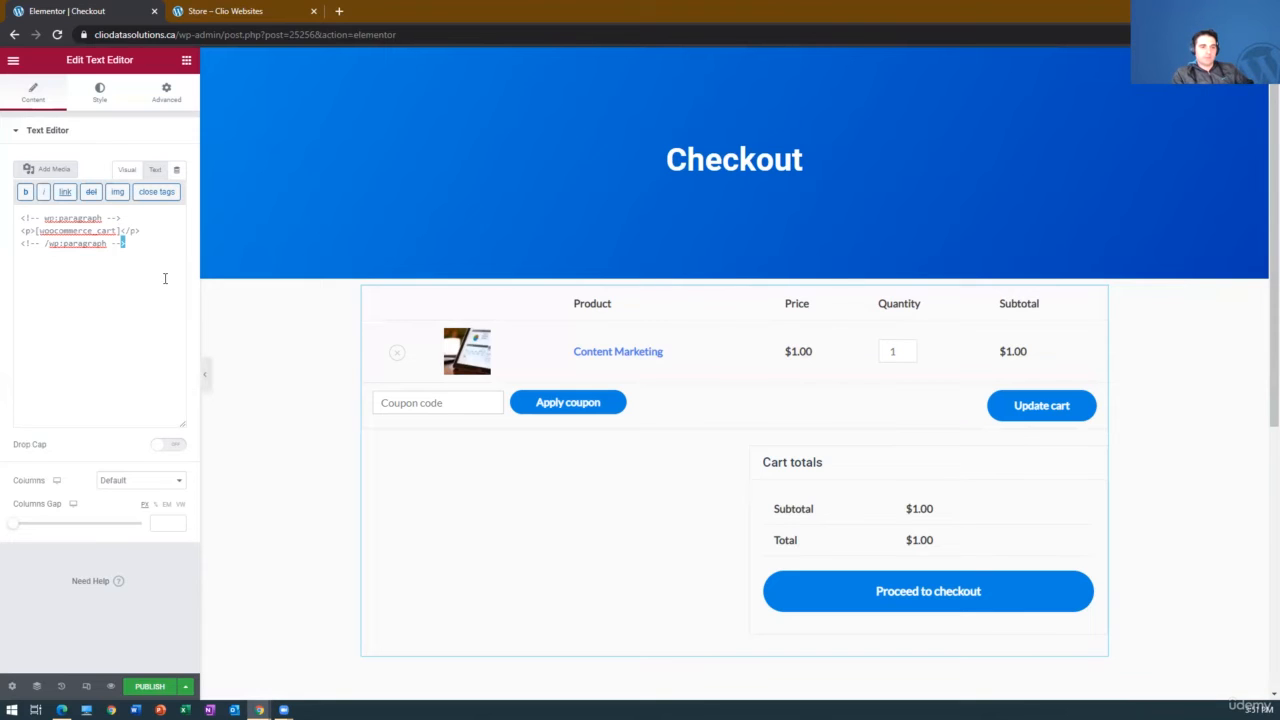
key("ctrl+a")
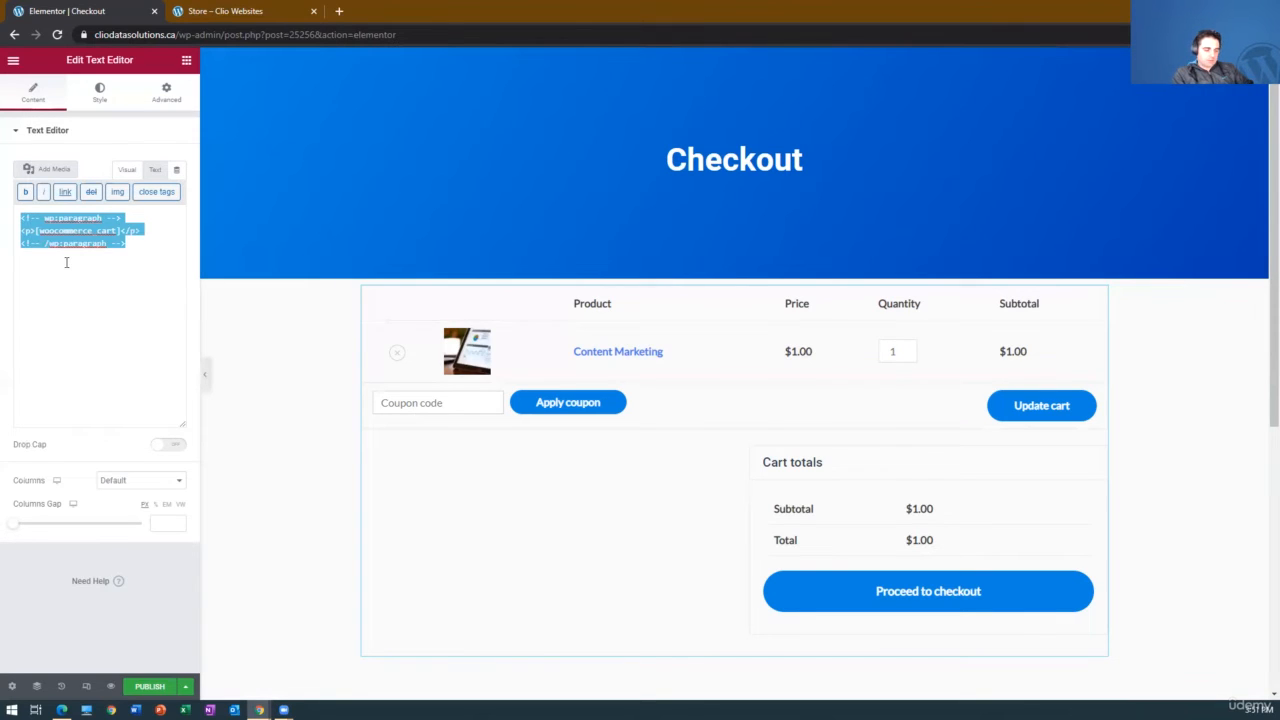
type("[woocom")
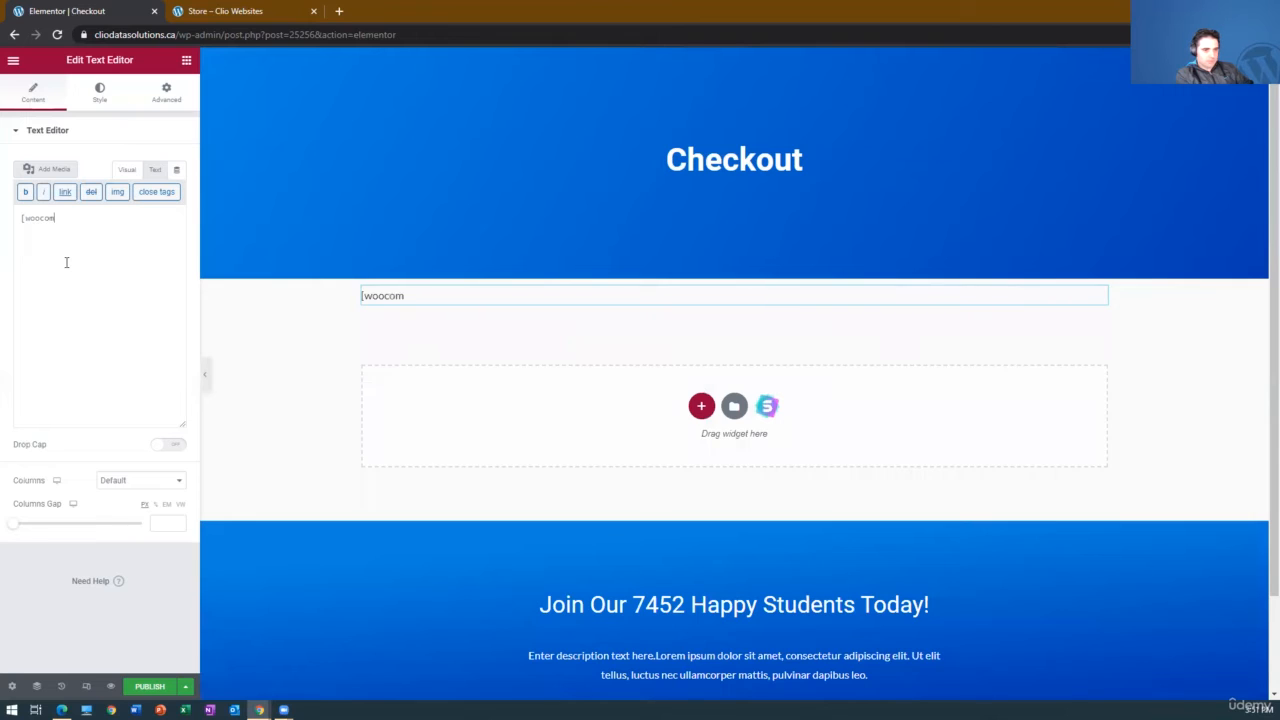
type("merec_c")
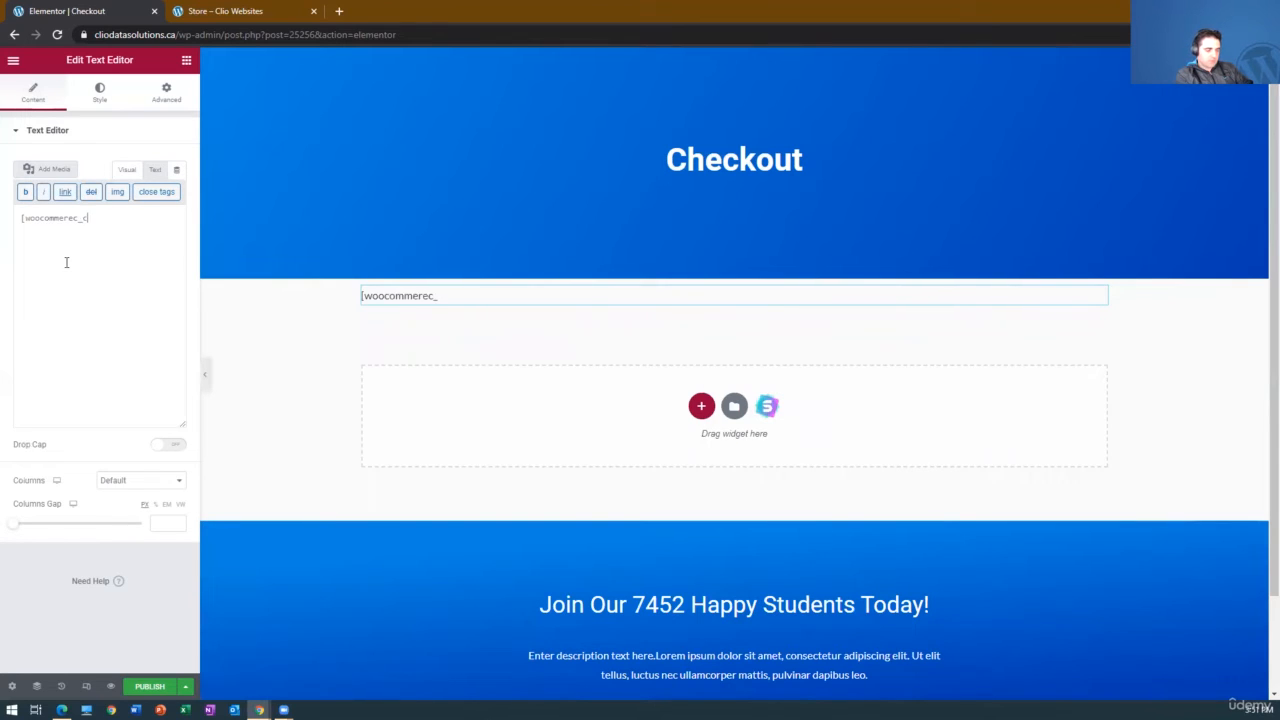
type("heckout]")
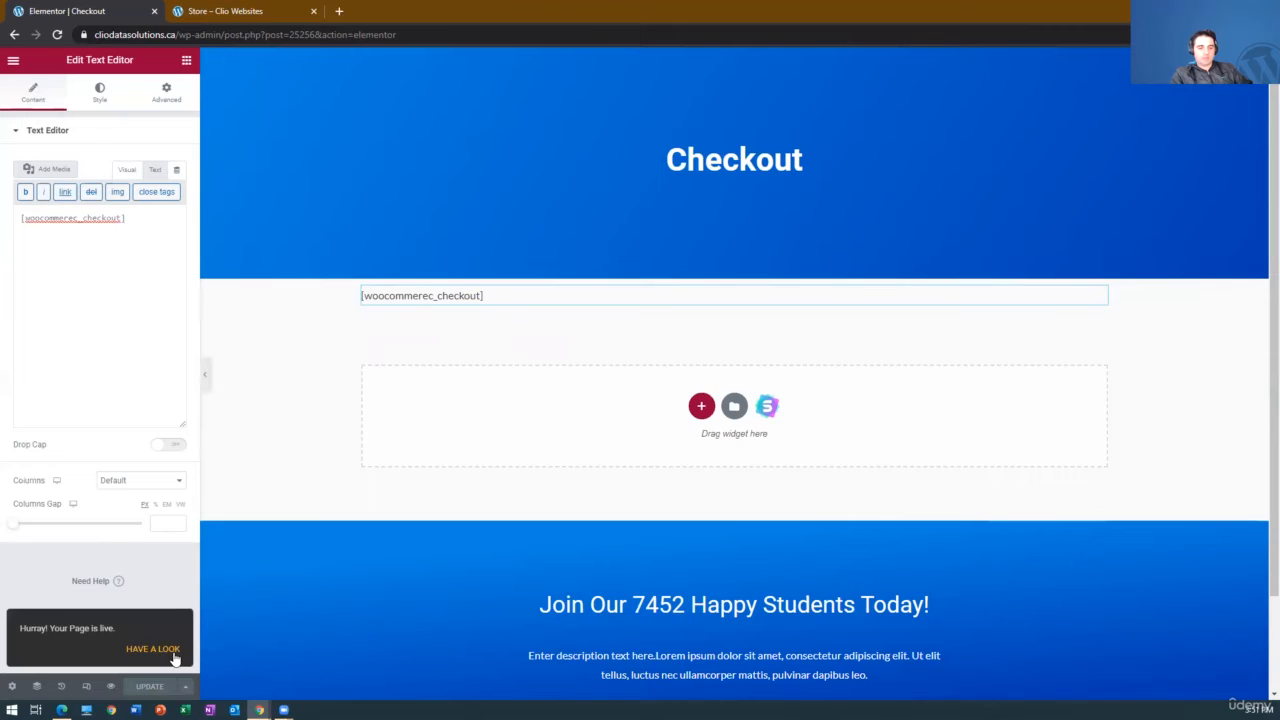
- Check the live Checkout page, then correct the text widget's shortcode to [woocommerce_checkout] and update the page
left_click(170, 655)
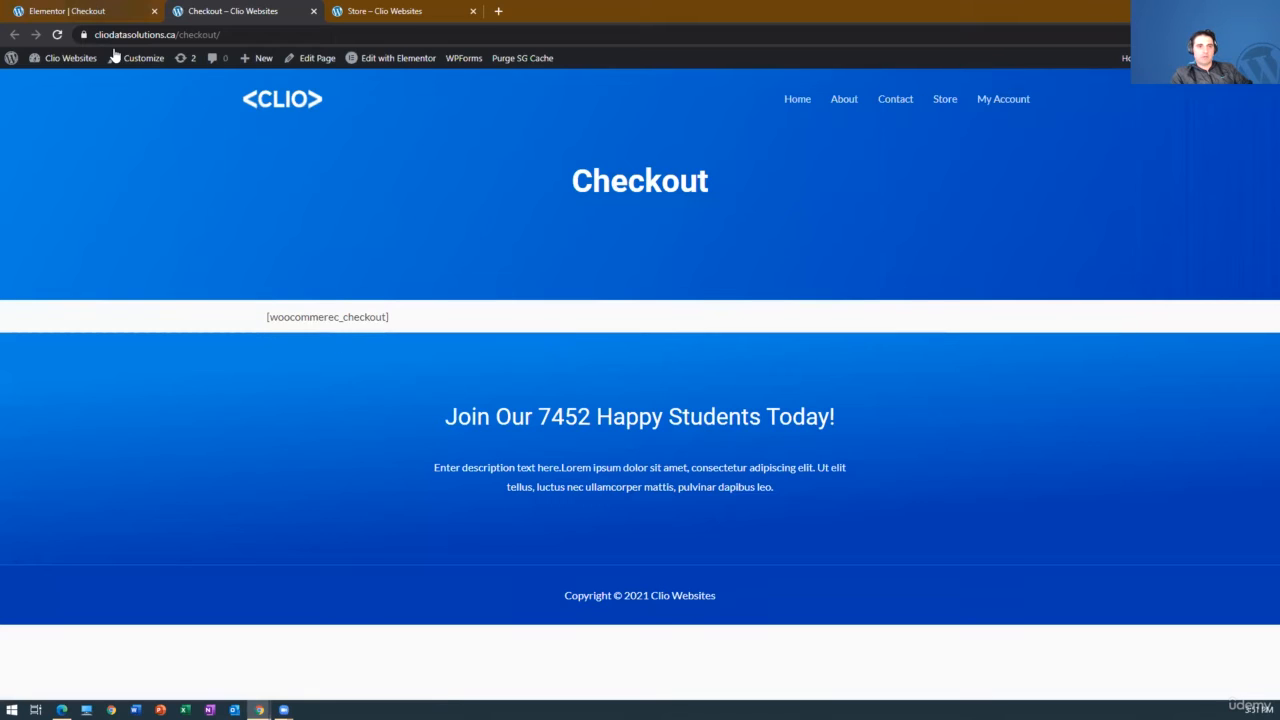
left_click(96, 11)
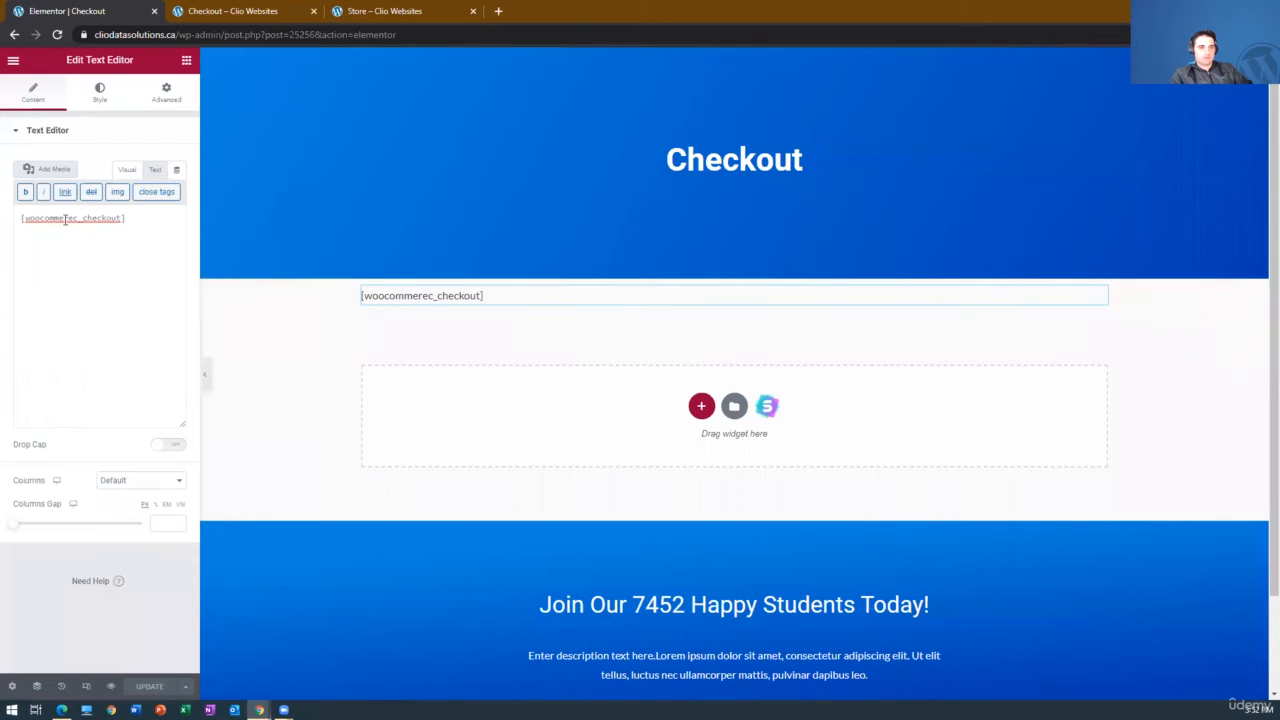
key("BackSpace")
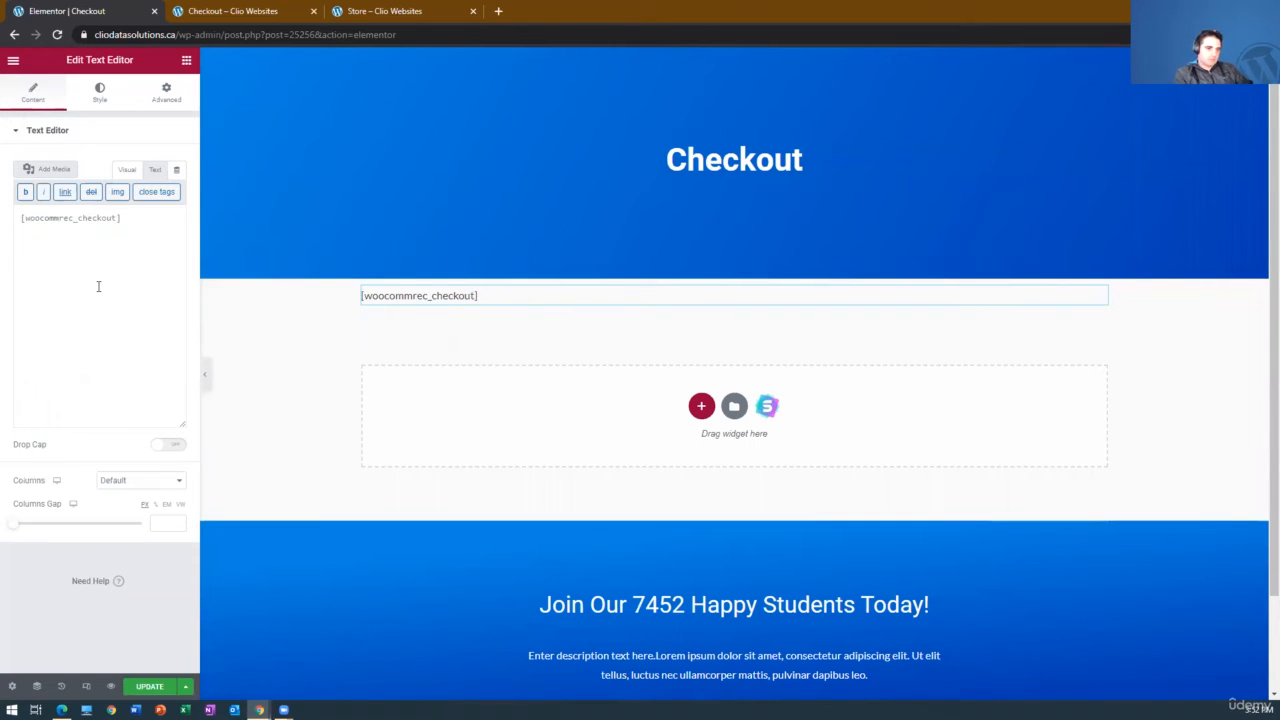
key("BackSpace")
key("BackSpace")
type("ce")
left_click(70, 236)
left_click(58, 219)
type("e")
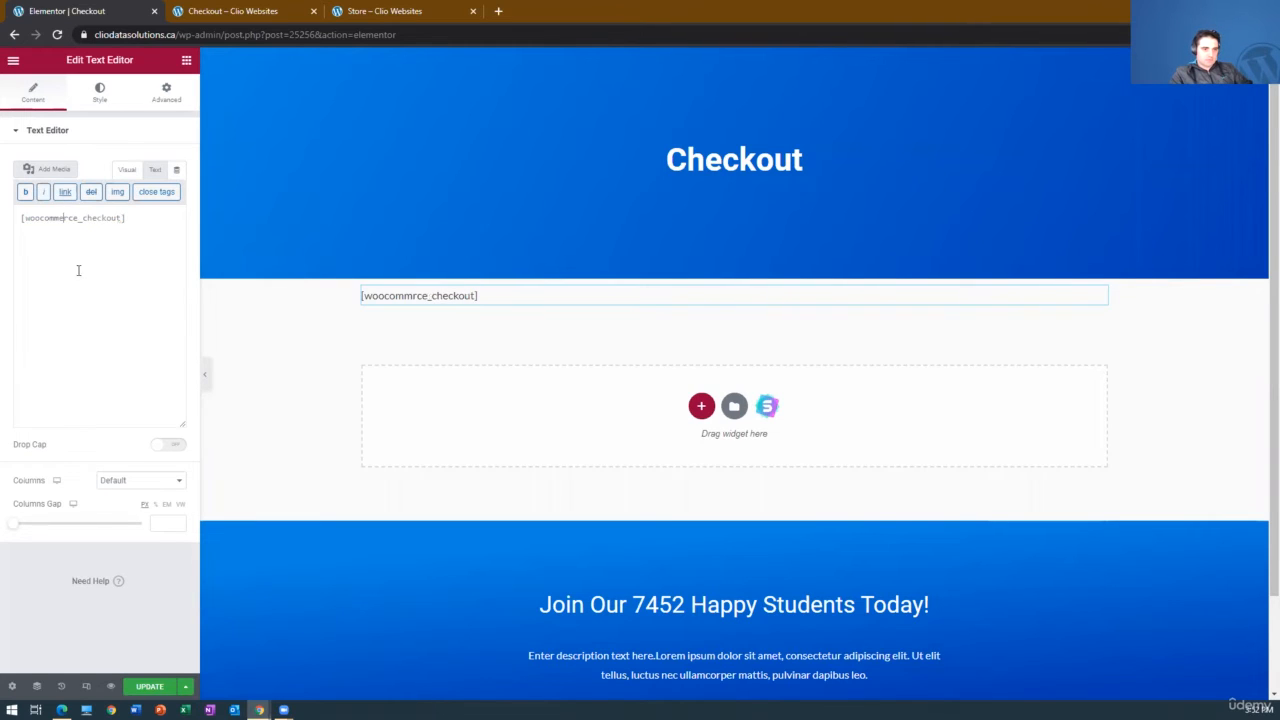
left_click(150, 687)
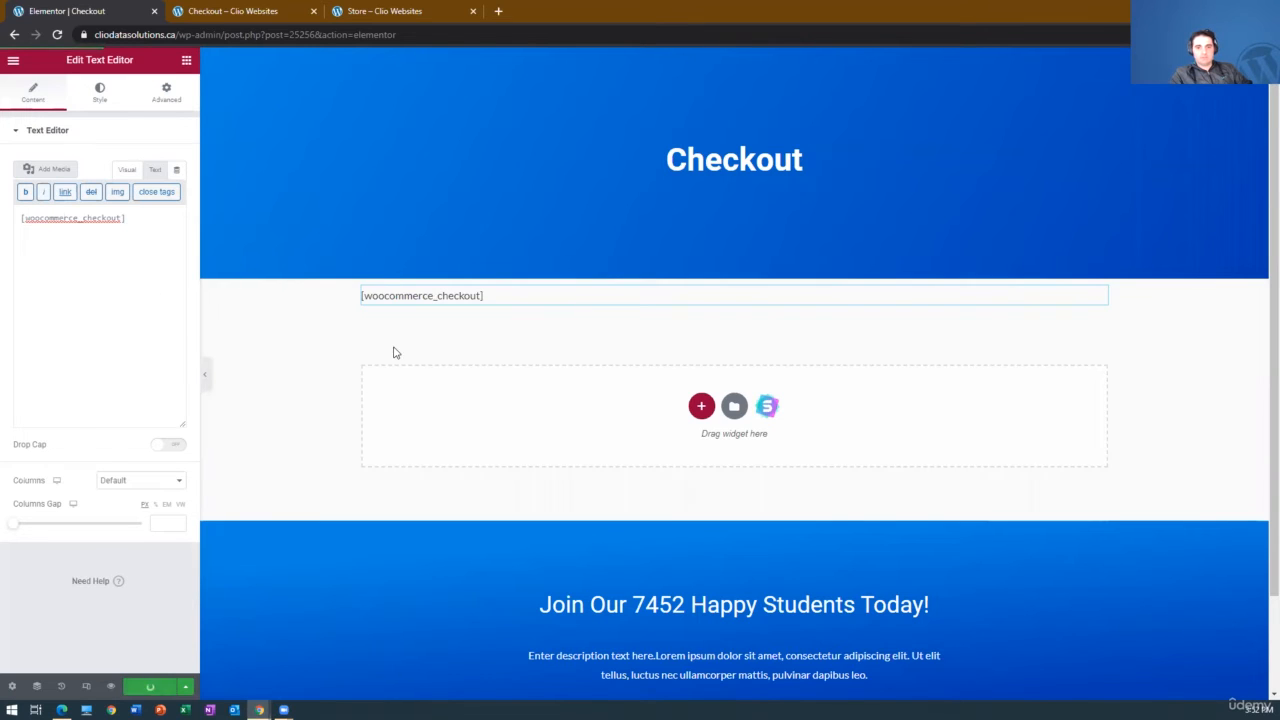
- Reload the live Checkout page, review its billing form and order summary, then close it and exit the Elementor editor to the page list
left_click(240, 11)
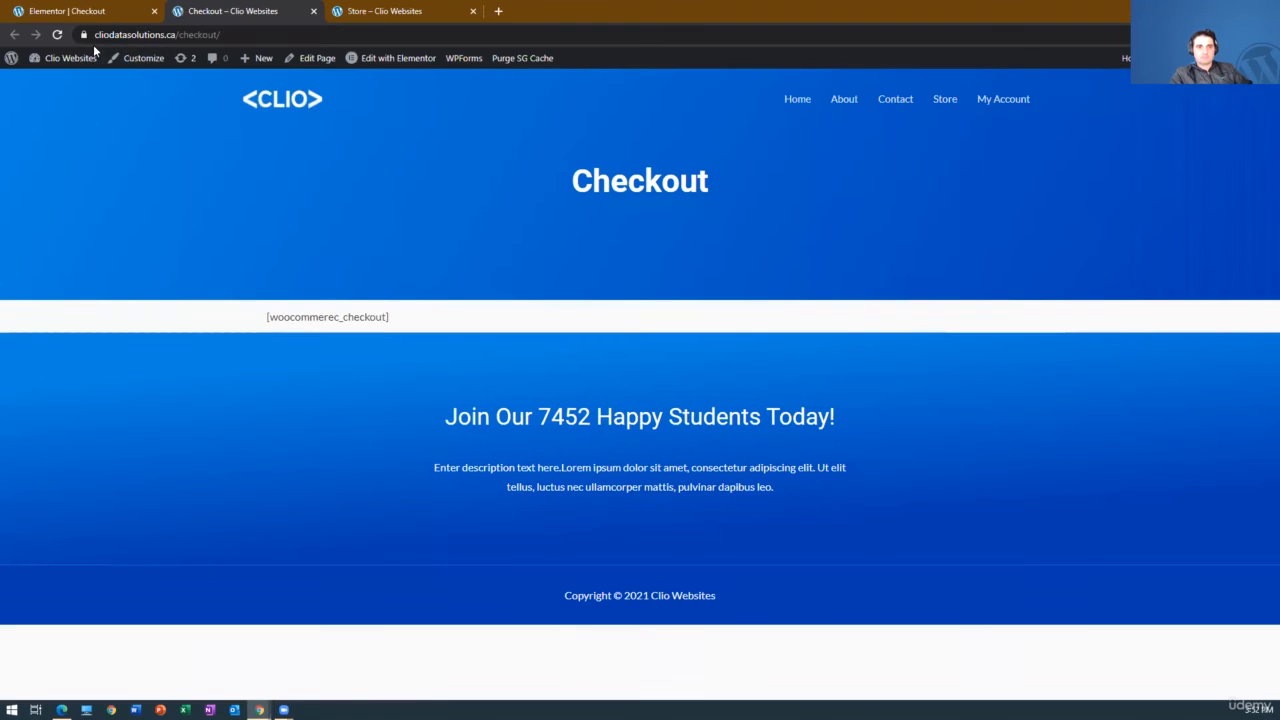
key("F5")
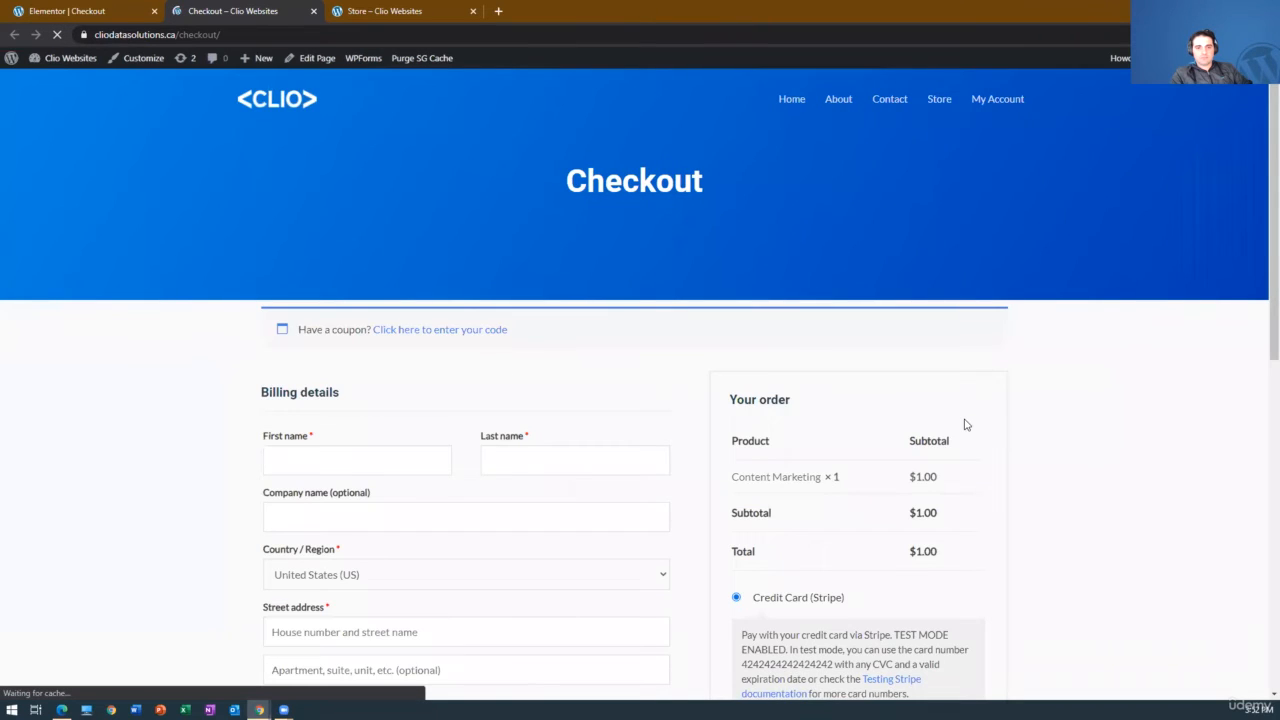
scroll(963, 423, "down", 2)
scroll(739, 446, "up", 4)
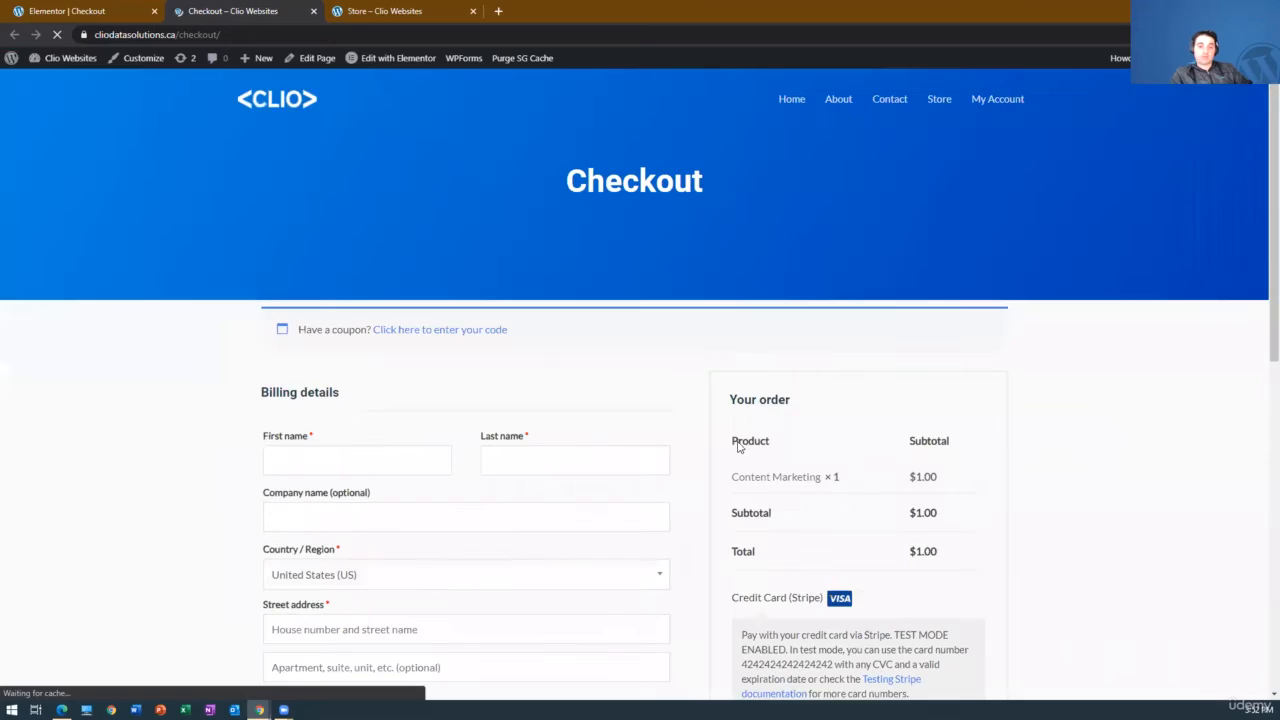
scroll(638, 394, "down", 1)
scroll(638, 394, "down", 3)
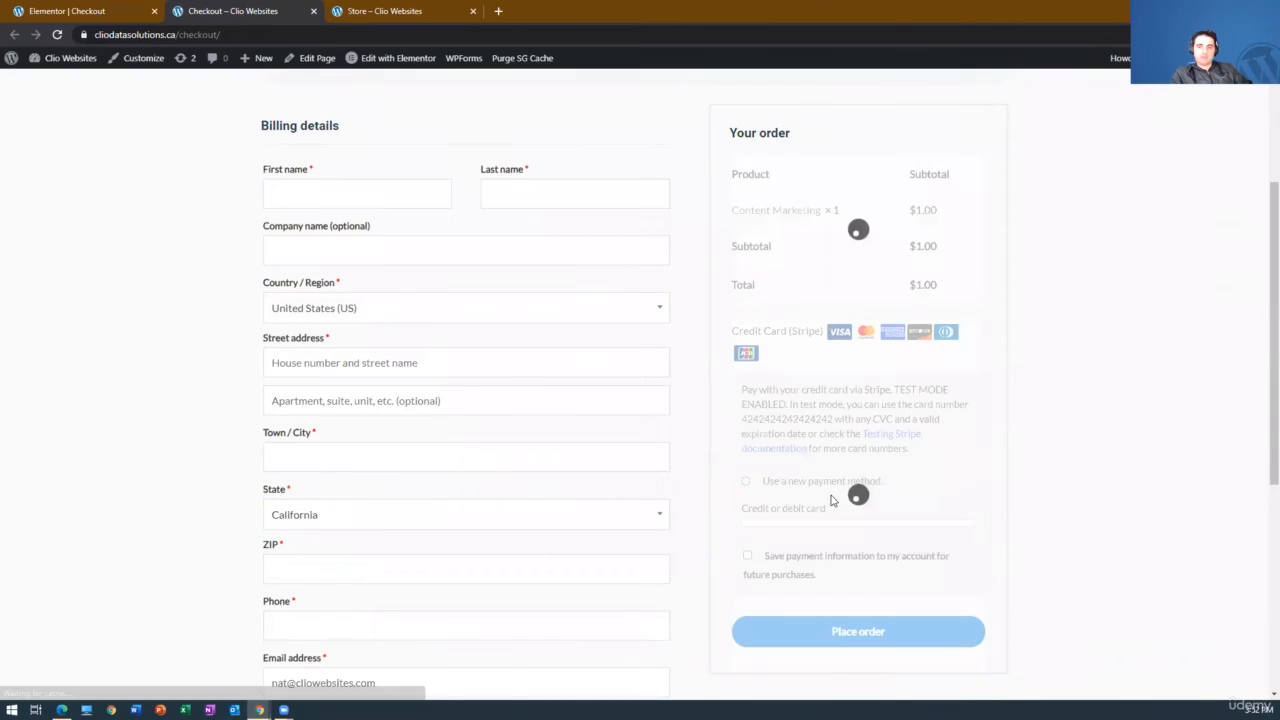
scroll(409, 471, "down", 3)
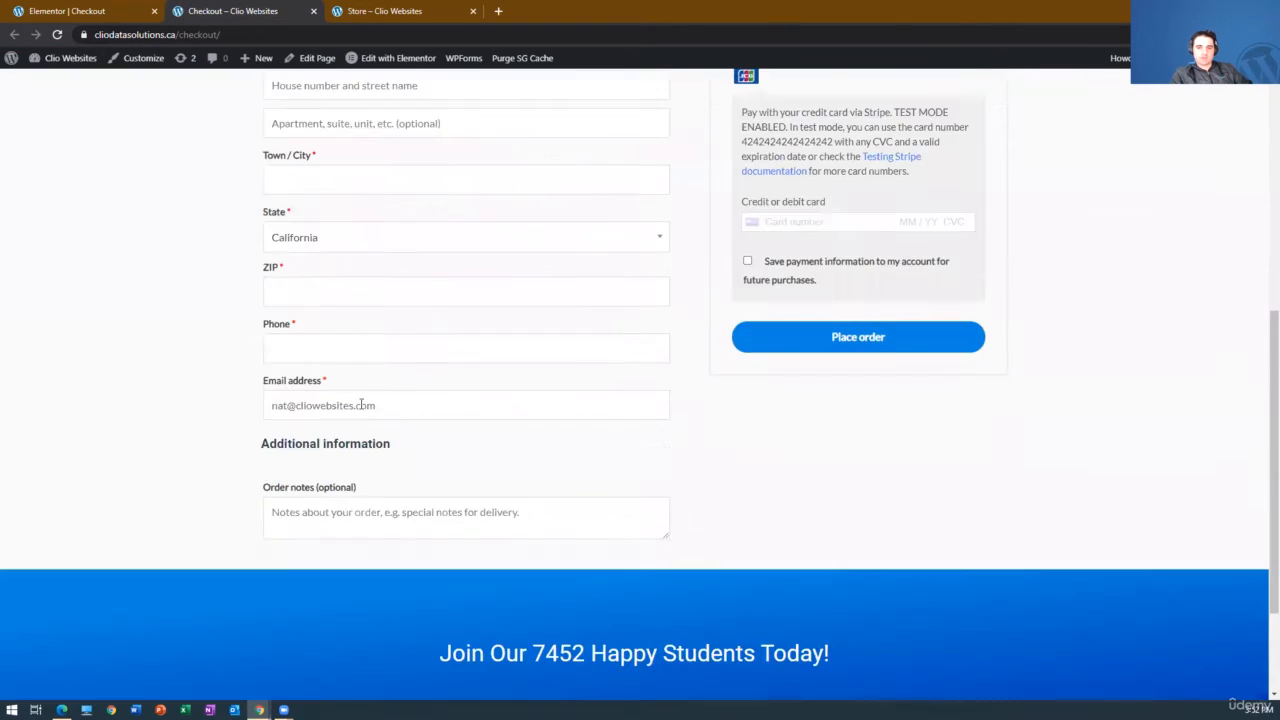
scroll(360, 406, "up", 6)
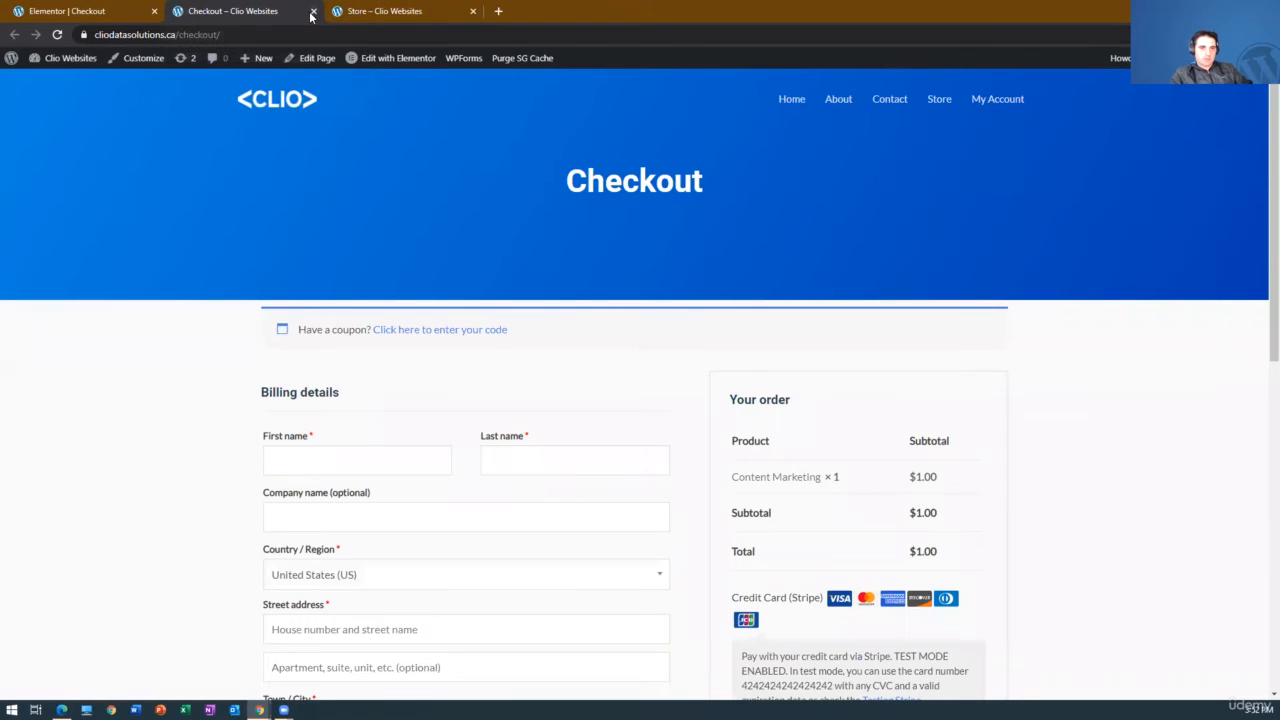
key("ctrl+w")
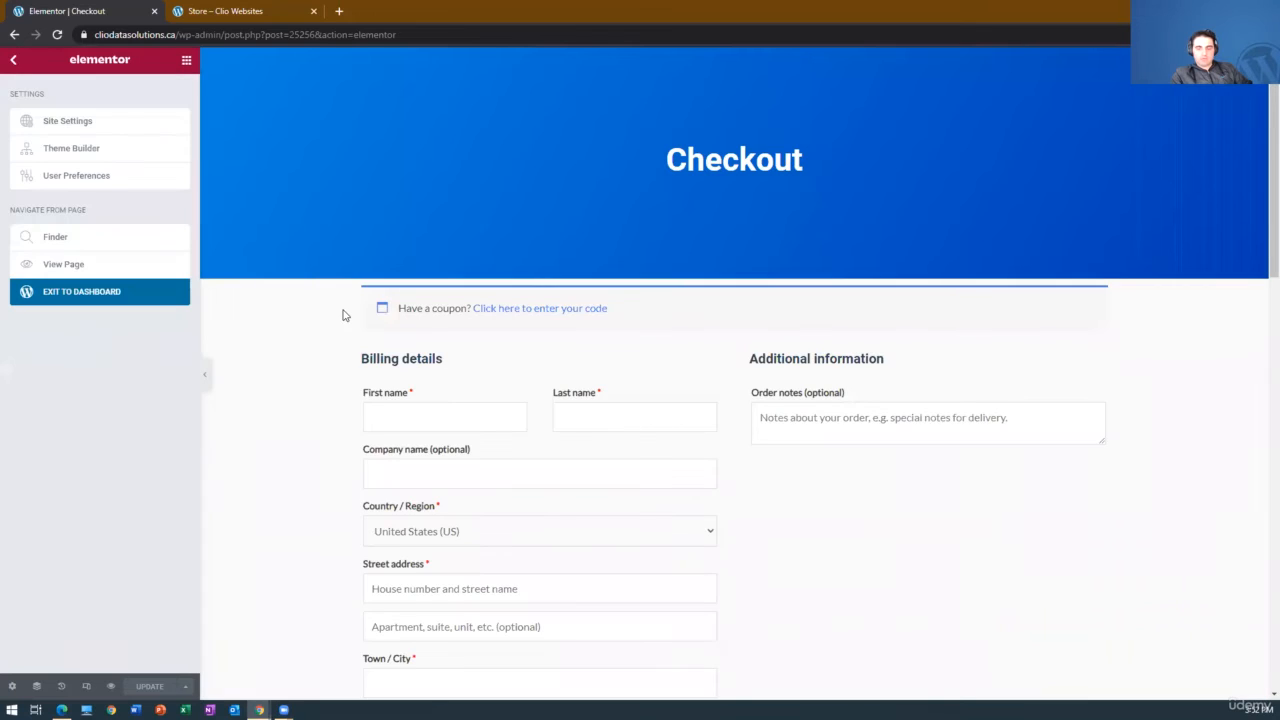
left_click(64, 299)
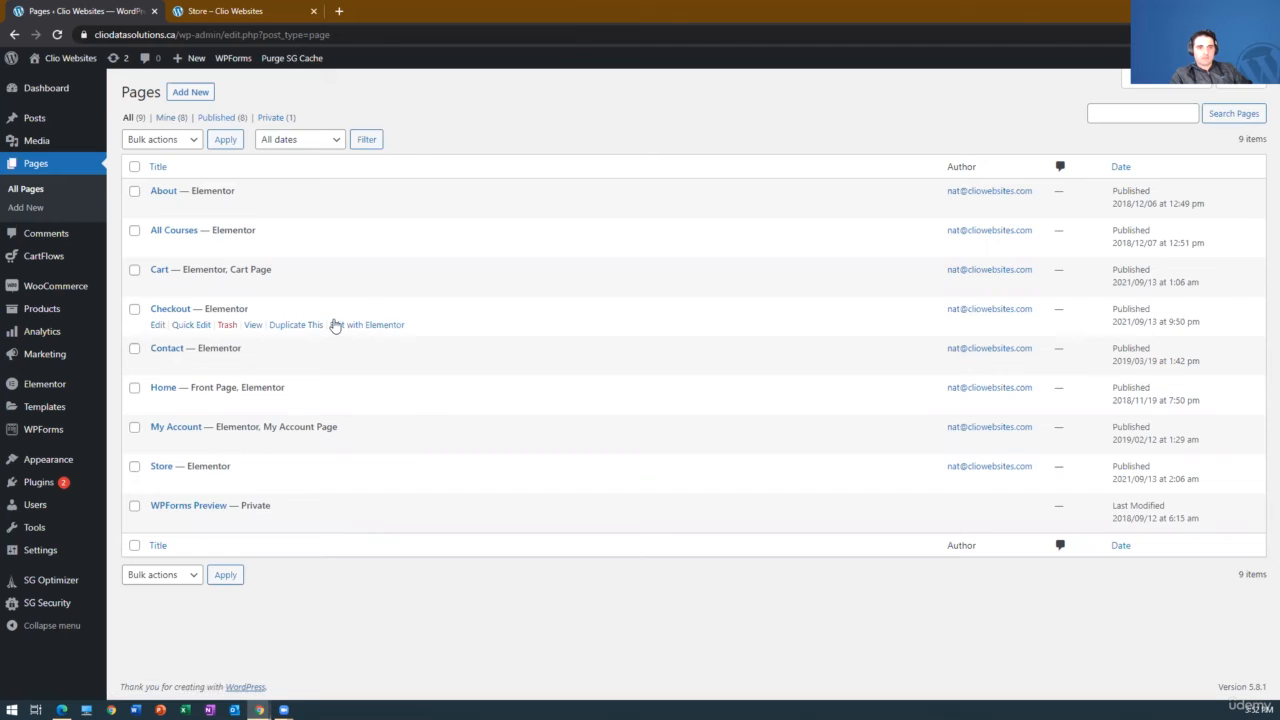
- Add the Content Marketing product to the cart from the live Store page and try to proceed to checkout
key("ctrl+Tab")
key("F5")
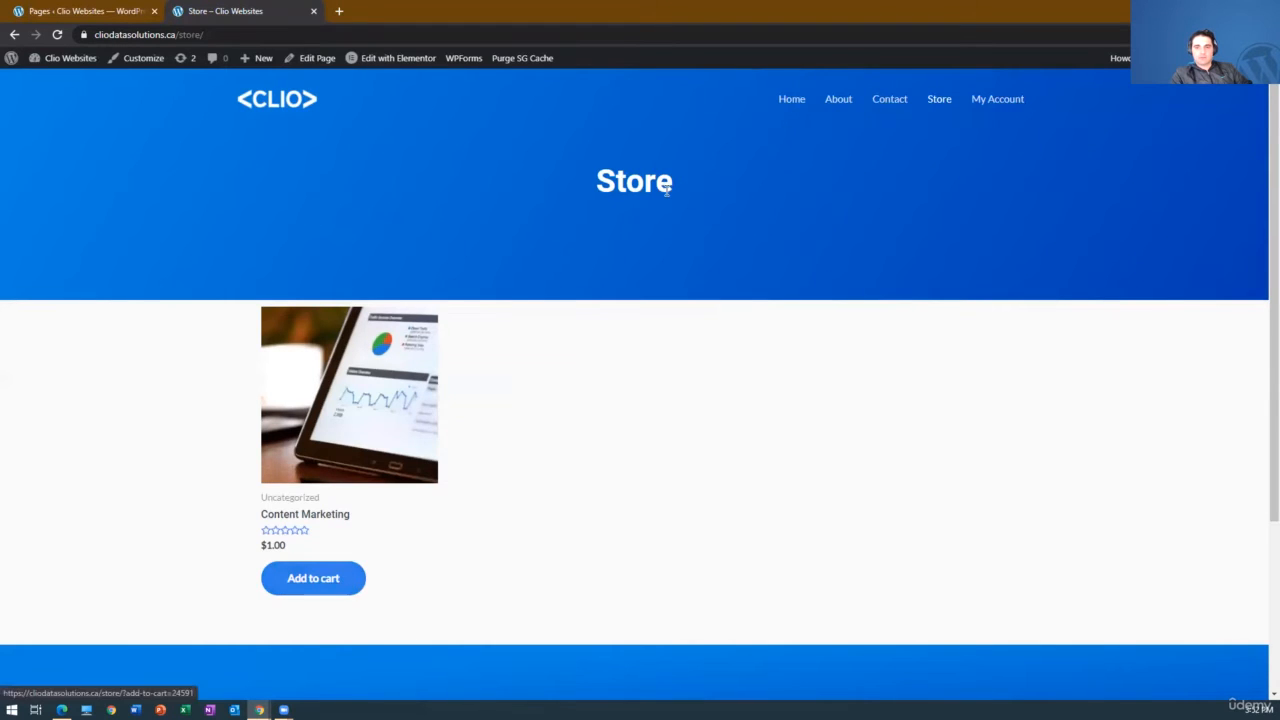
left_click(419, 581)
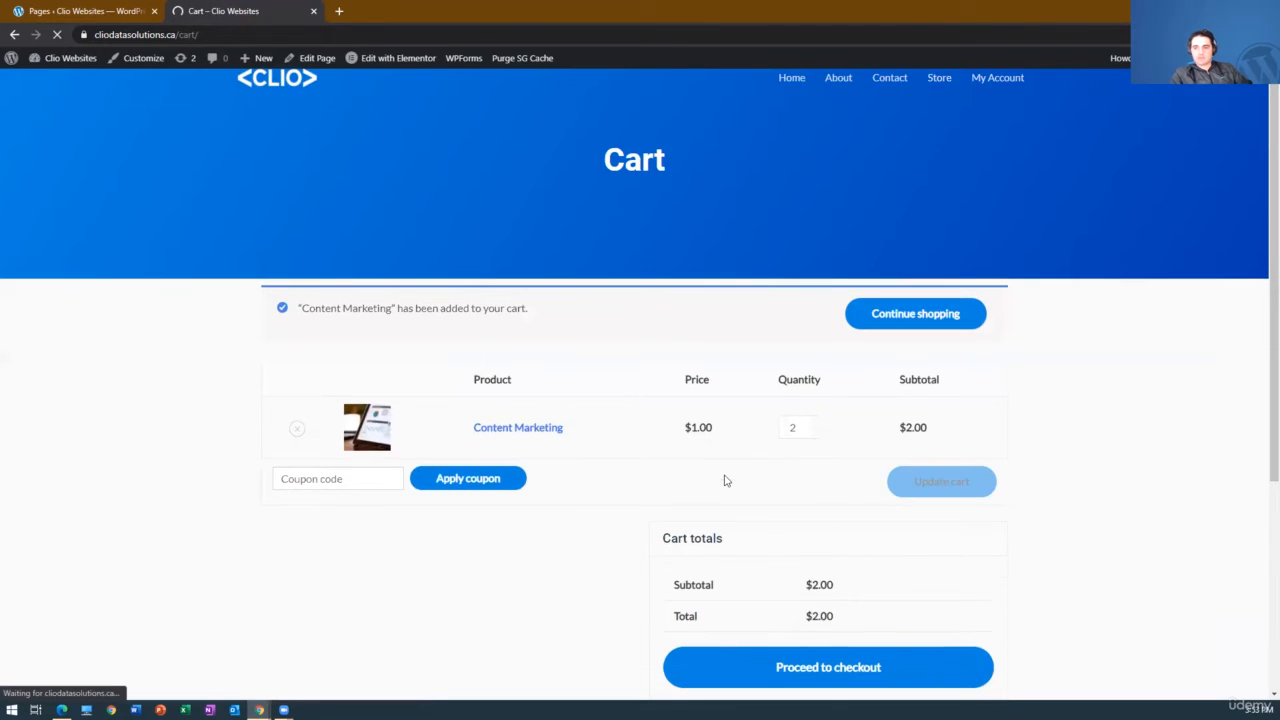
scroll(700, 510, "down", 2)
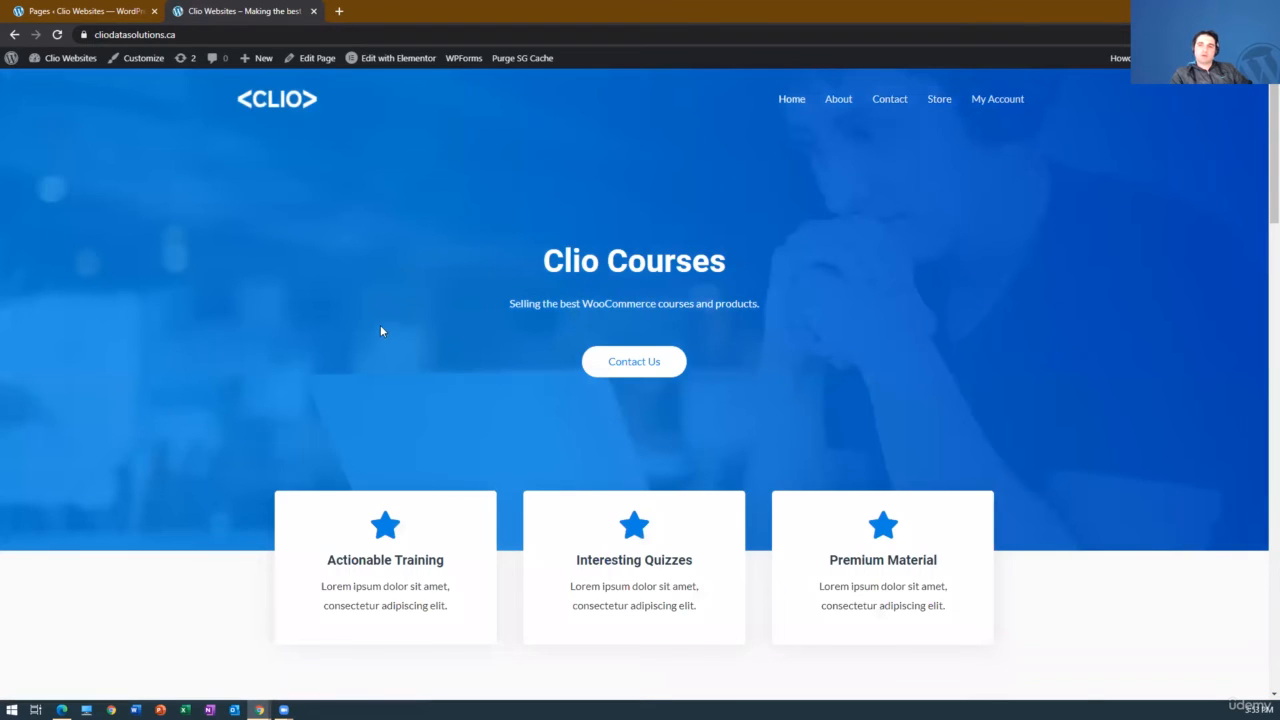
- Assign the Checkout page as the checkout page in WooCommerce's advanced page setup and save the settings
left_click(109, 10)
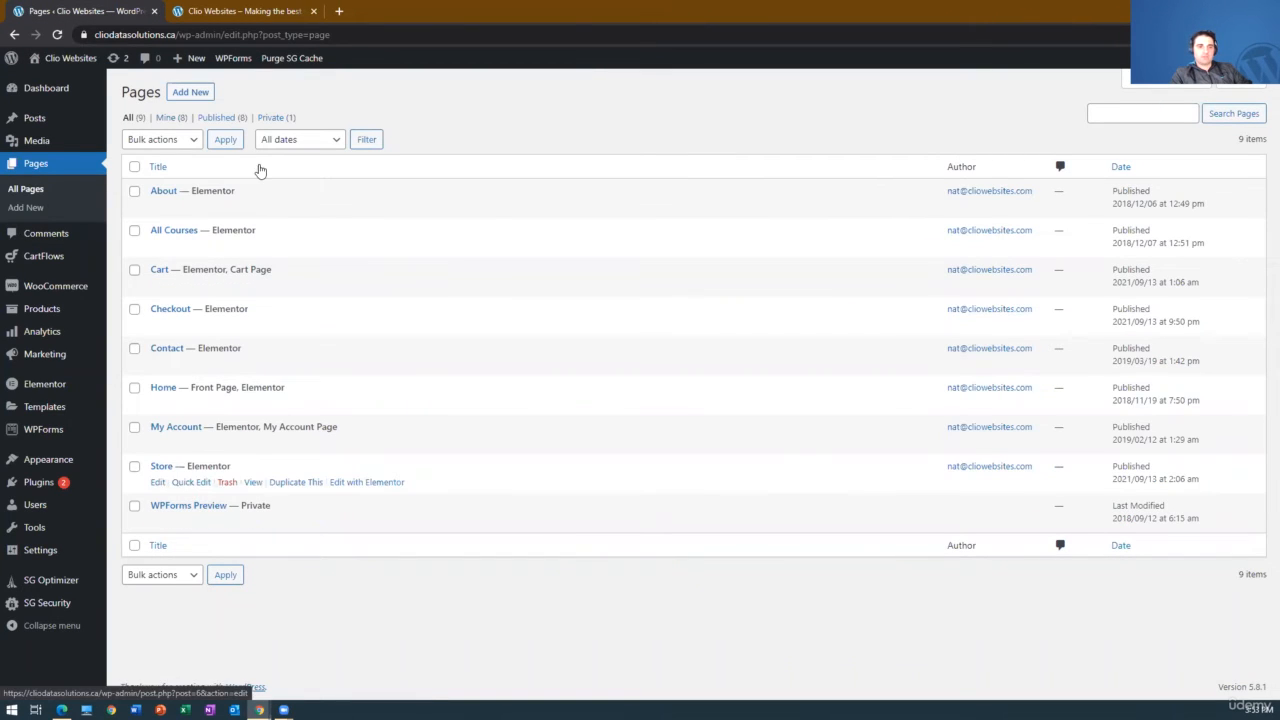
mouse_move(72, 293)
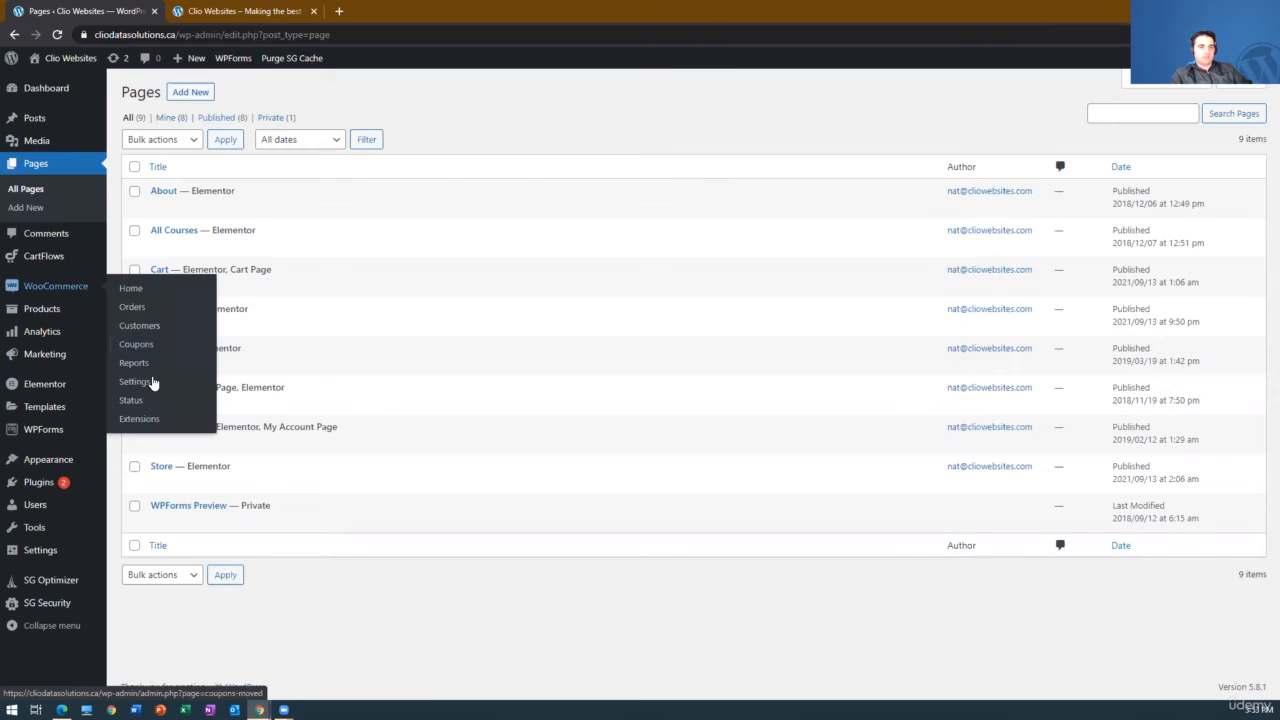
left_click(151, 380)
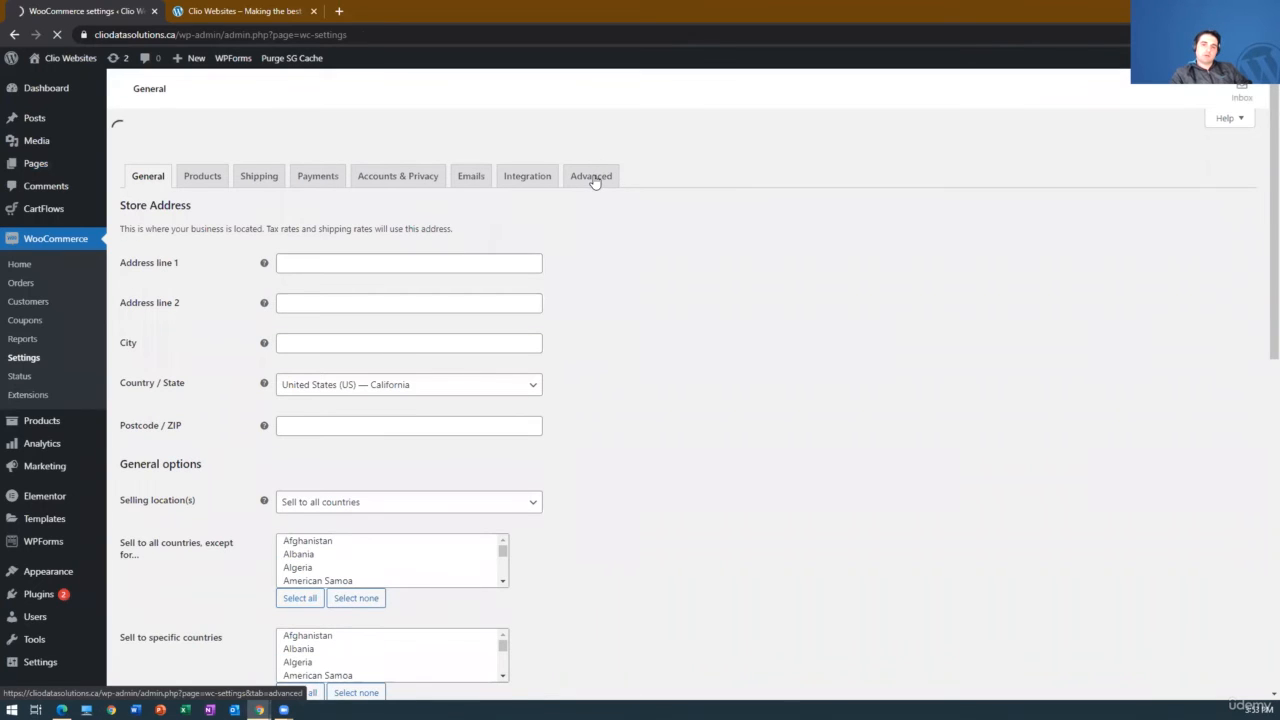
left_click(594, 178)
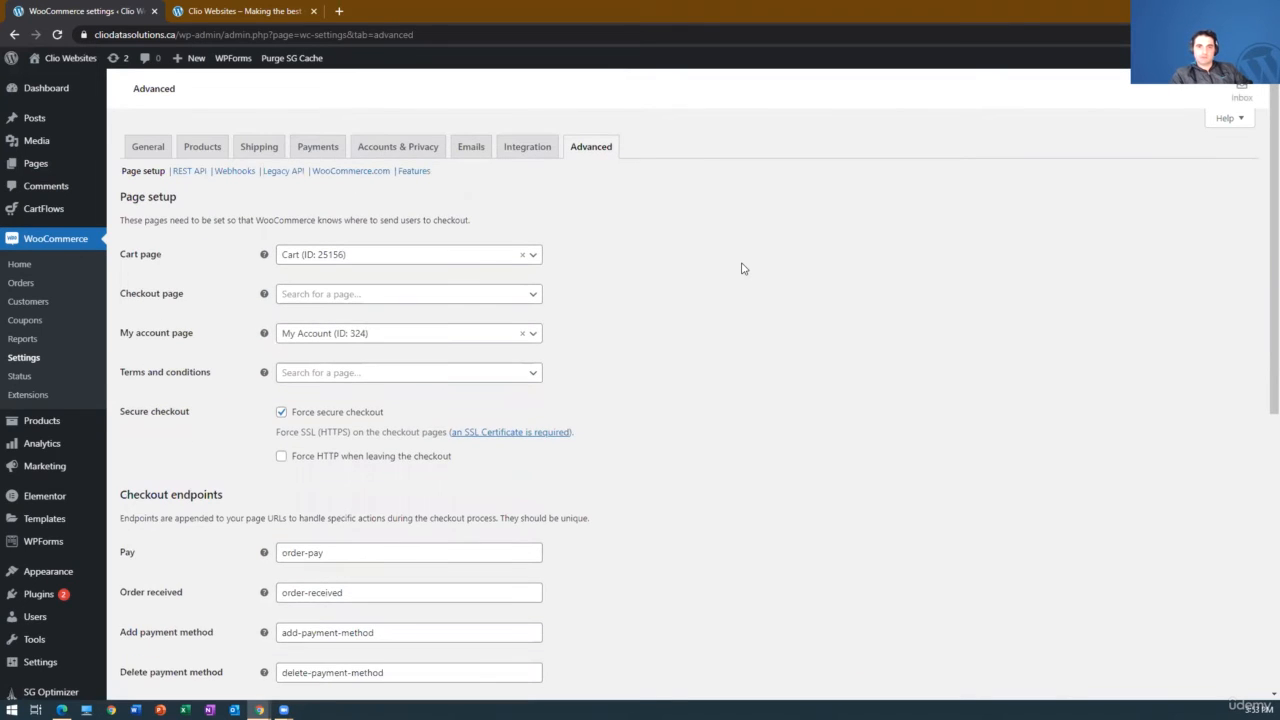
left_click(371, 298)
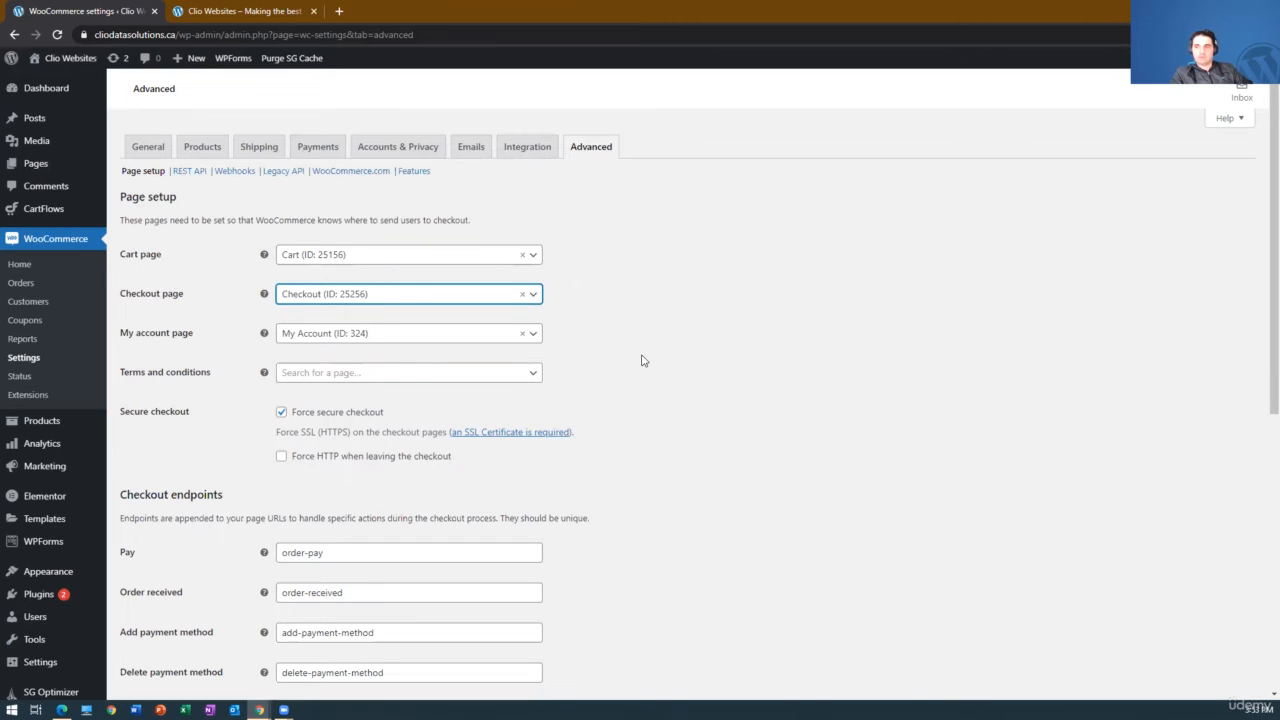
scroll(237, 550, "down", 5)
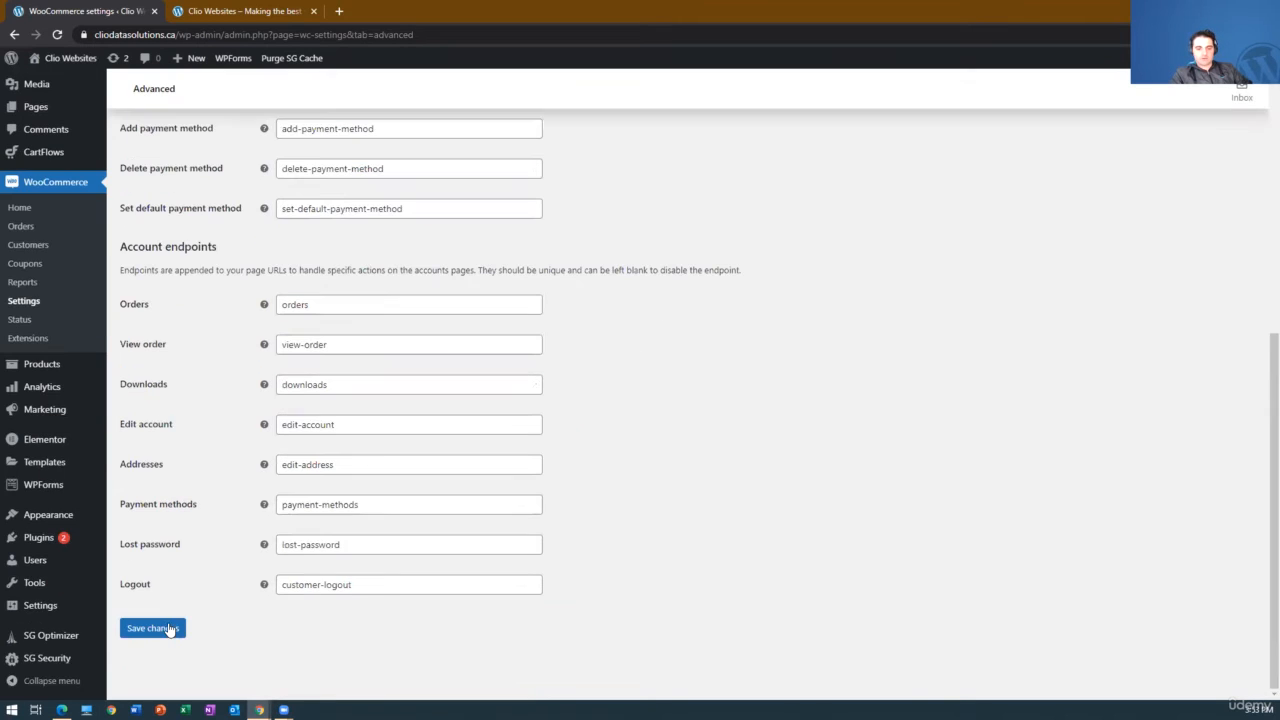
left_click(171, 626)
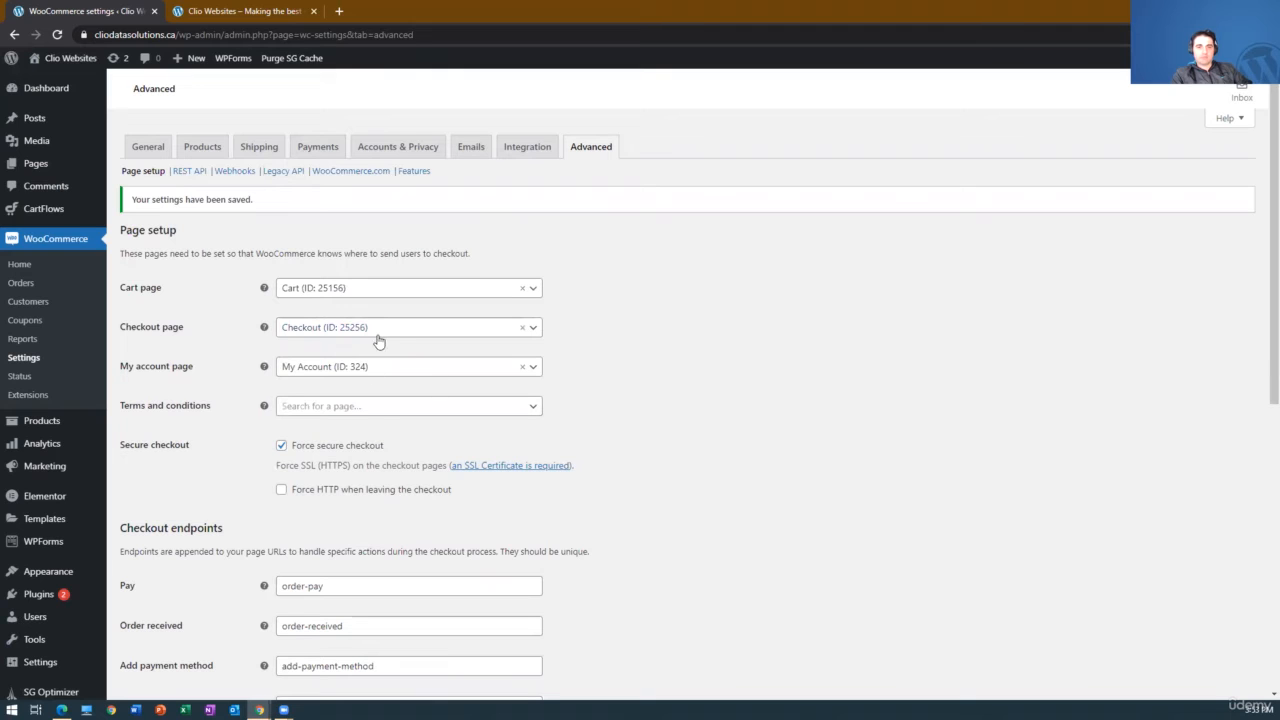
- Add Content Marketing to the cart from the live store, set its quantity to 1, update the cart and proceed to checkout
left_click(246, 10)
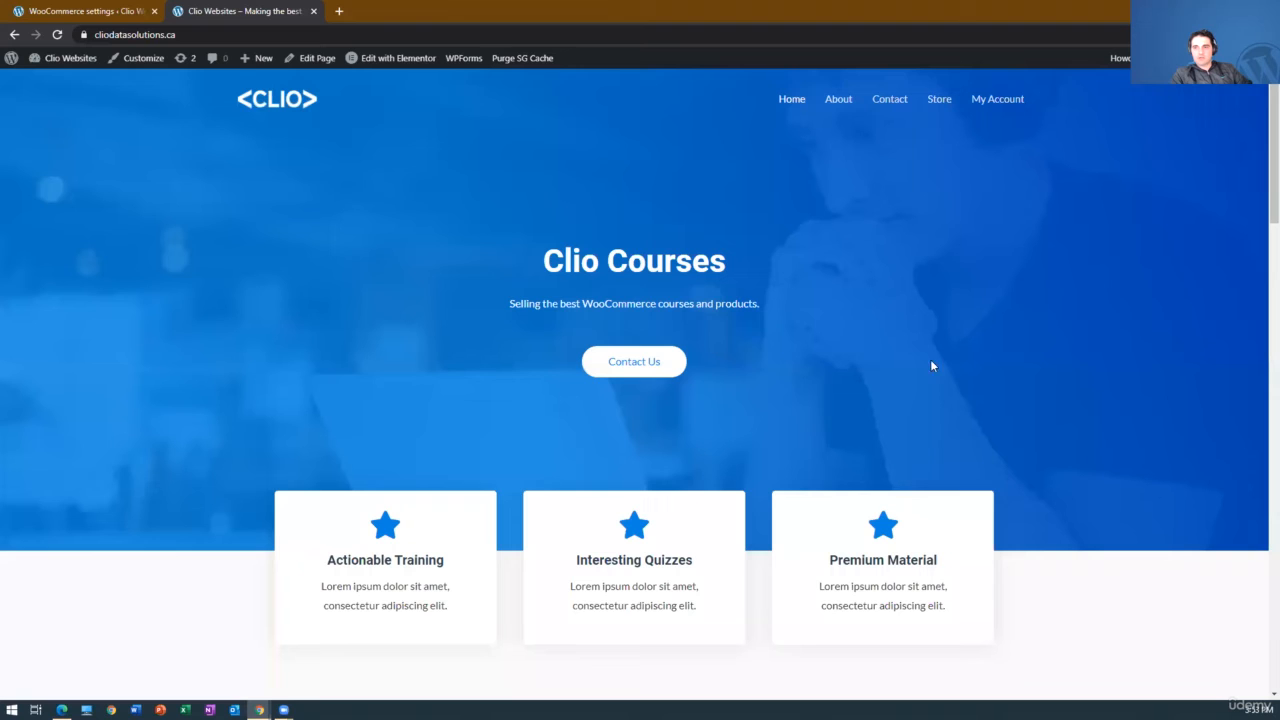
left_click(934, 106)
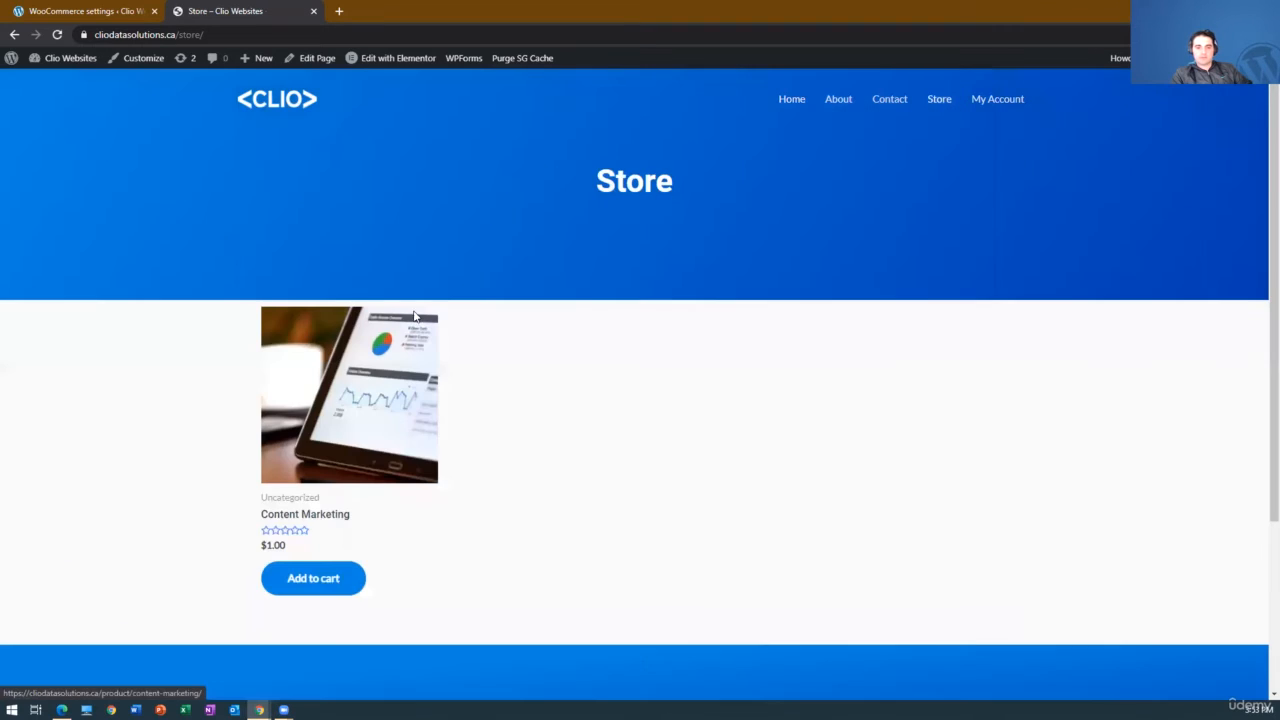
left_click(340, 580)
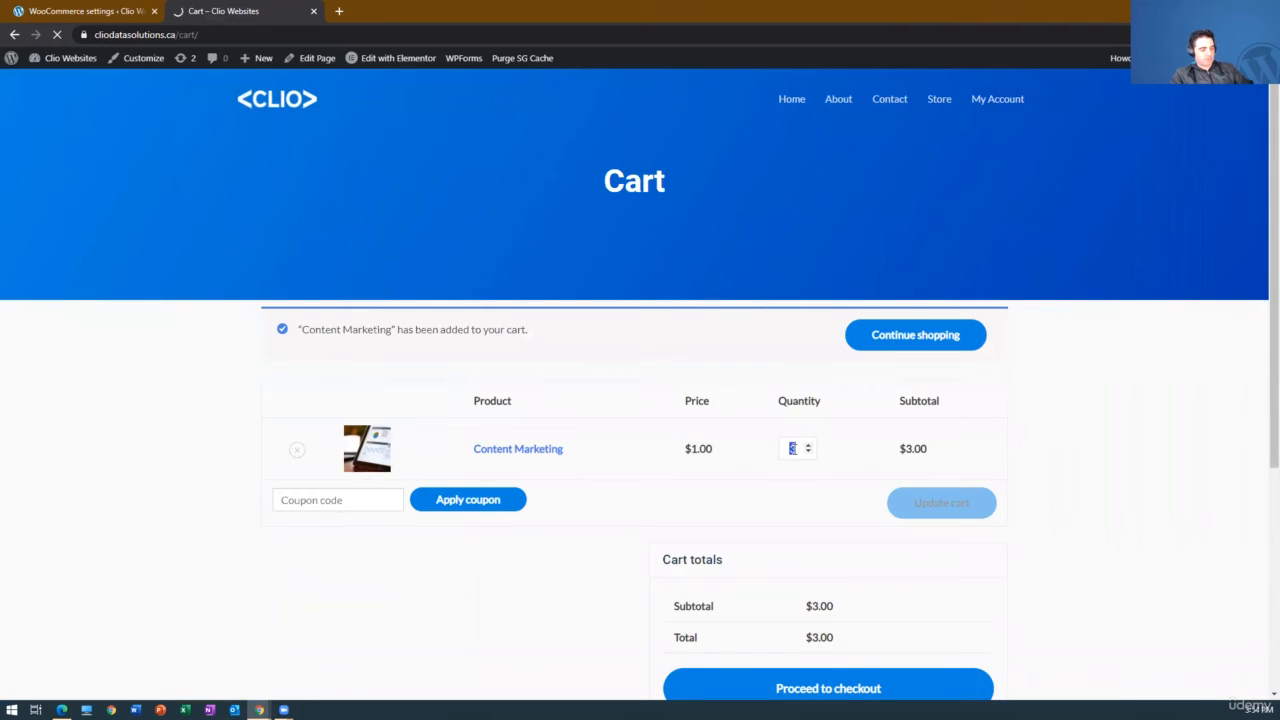
type("1")
left_click(938, 516)
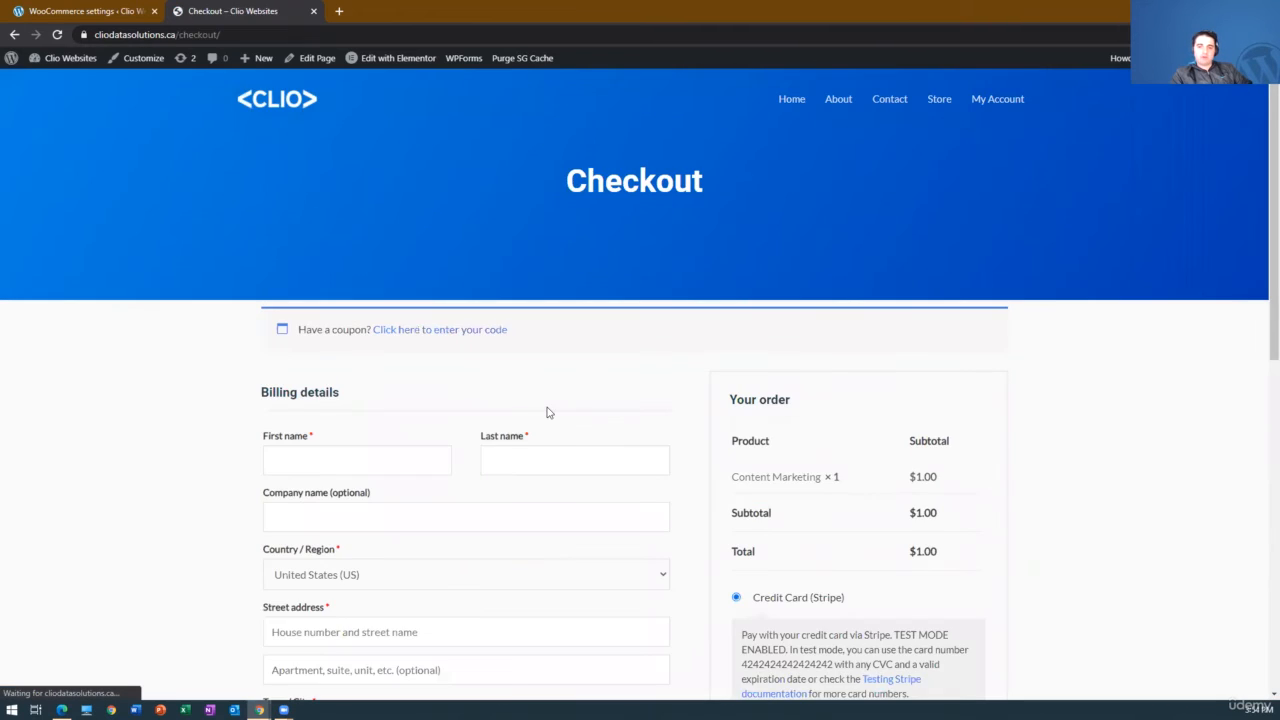
- Examine the live Checkout page's billing details and order summary, and compare with the saved WooCommerce page setup
scroll(547, 412, "down", 2)
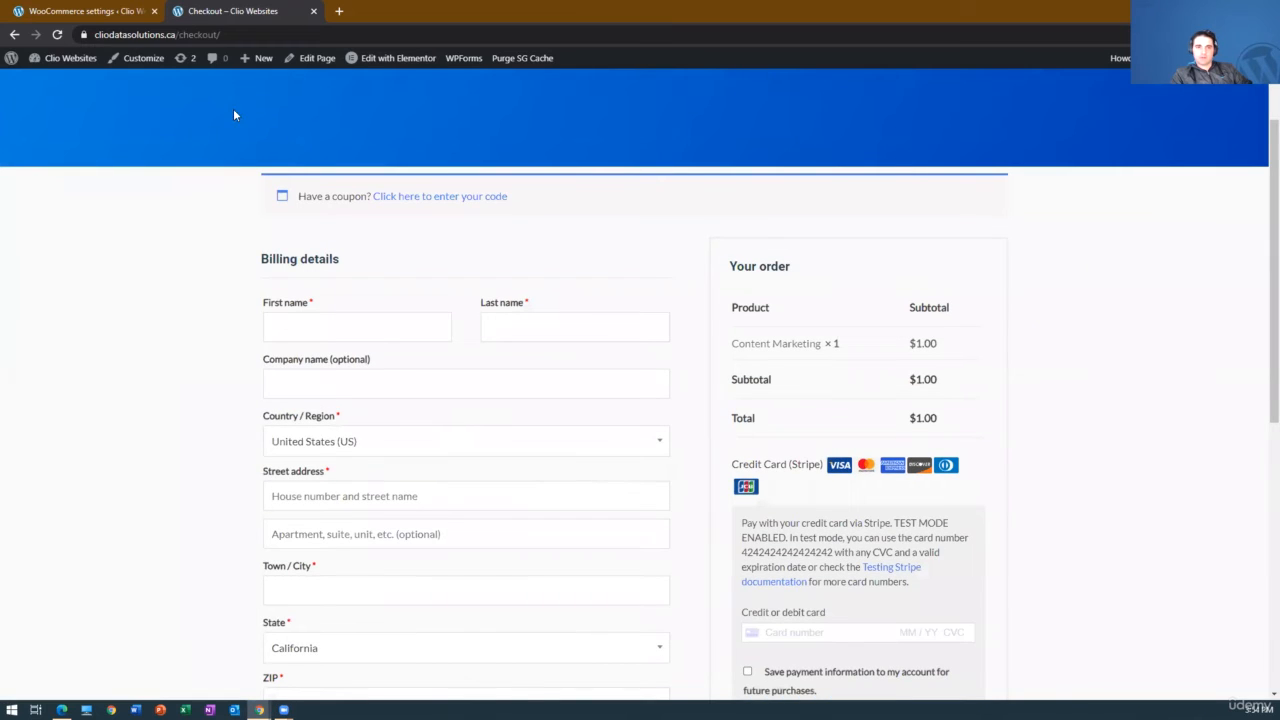
scroll(323, 320, "up", 2)
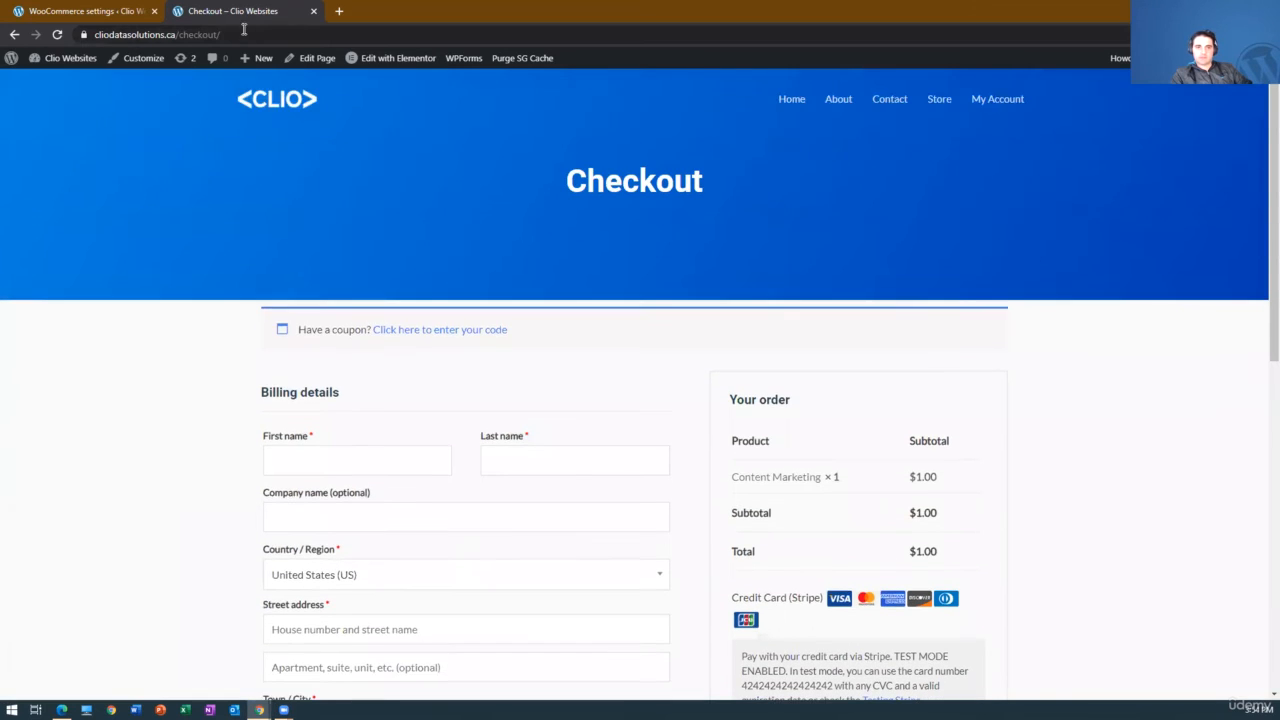
scroll(491, 346, "down", 2)
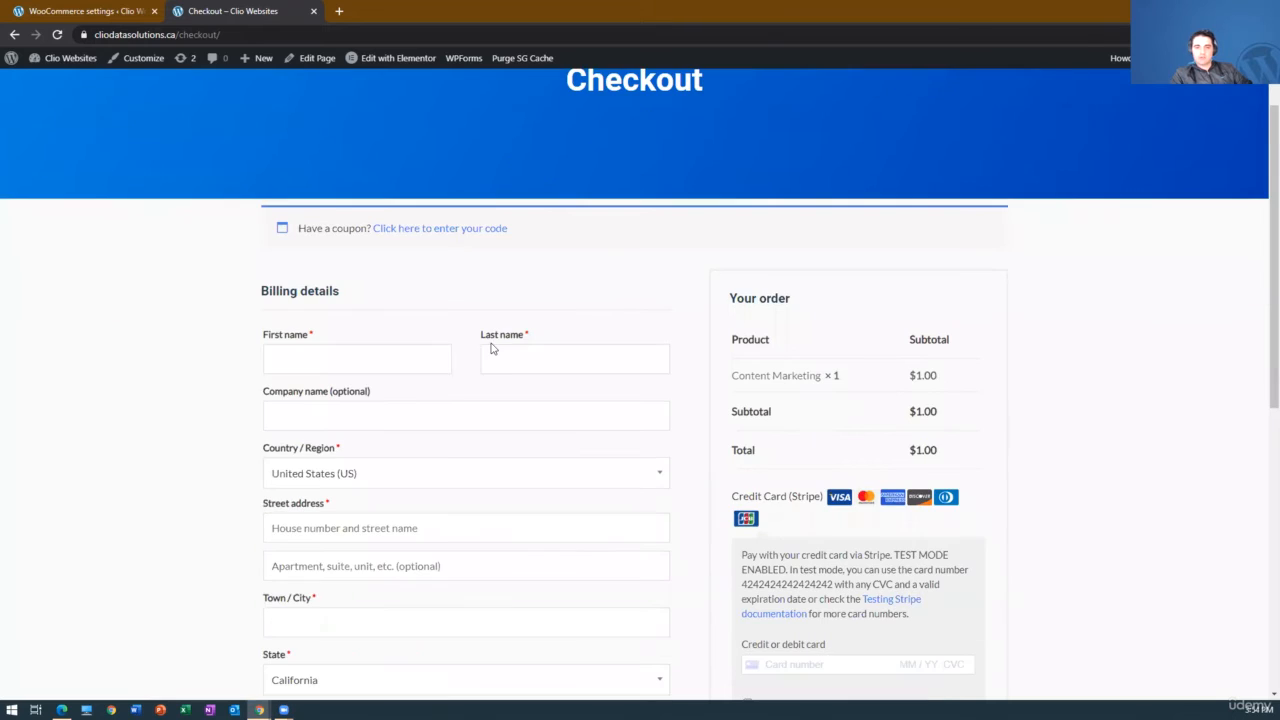
scroll(457, 334, "up", 2)
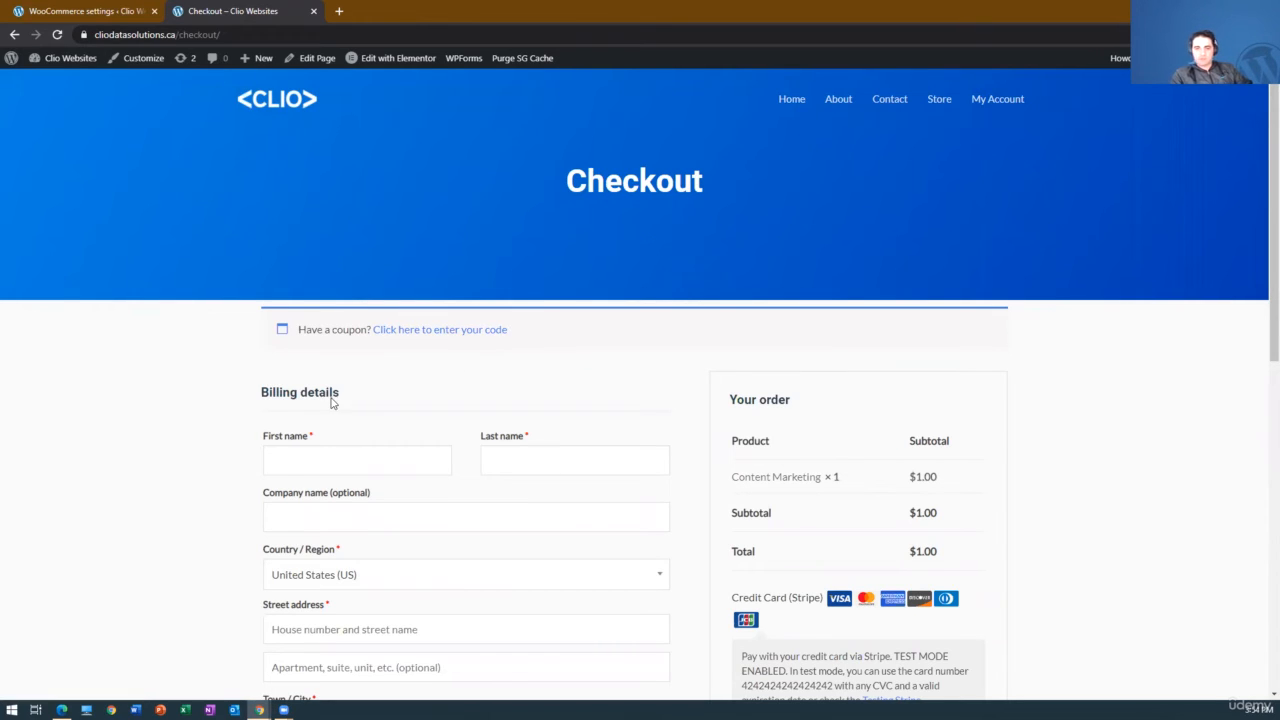
scroll(391, 403, "down", 1)
scroll(320, 240, "up", 1)
left_click(58, 6)
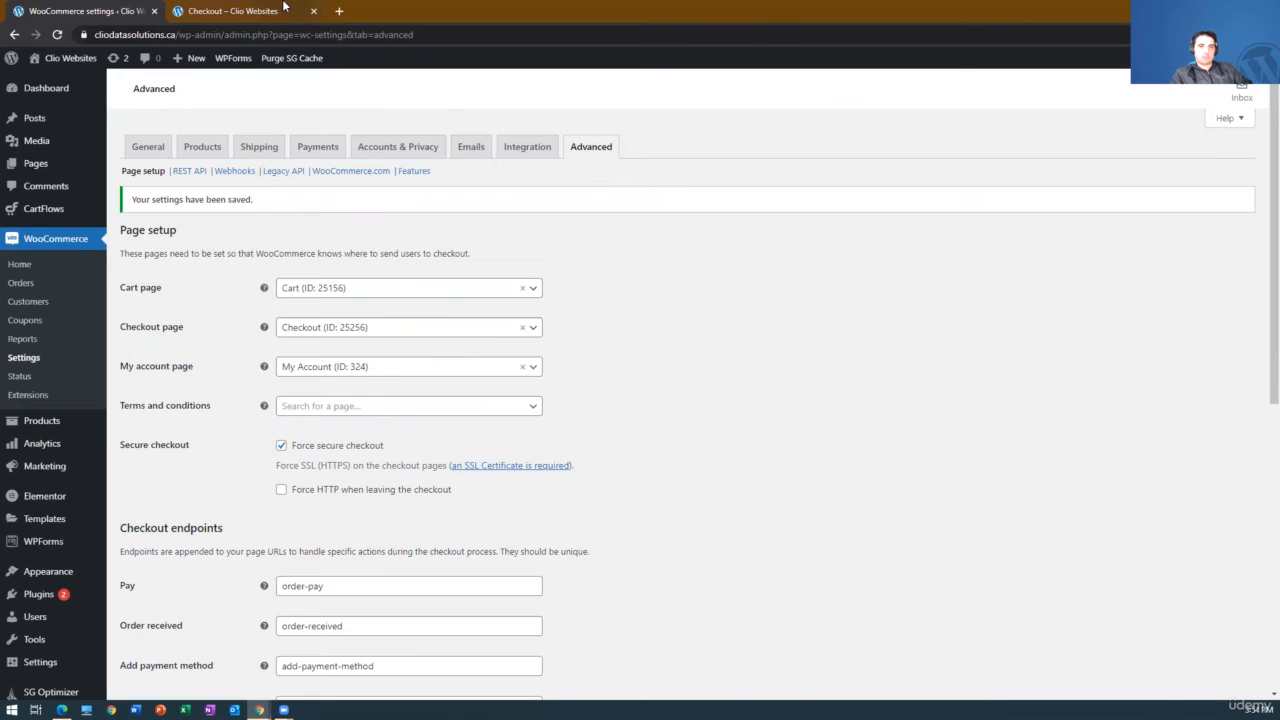
left_click(285, 11)
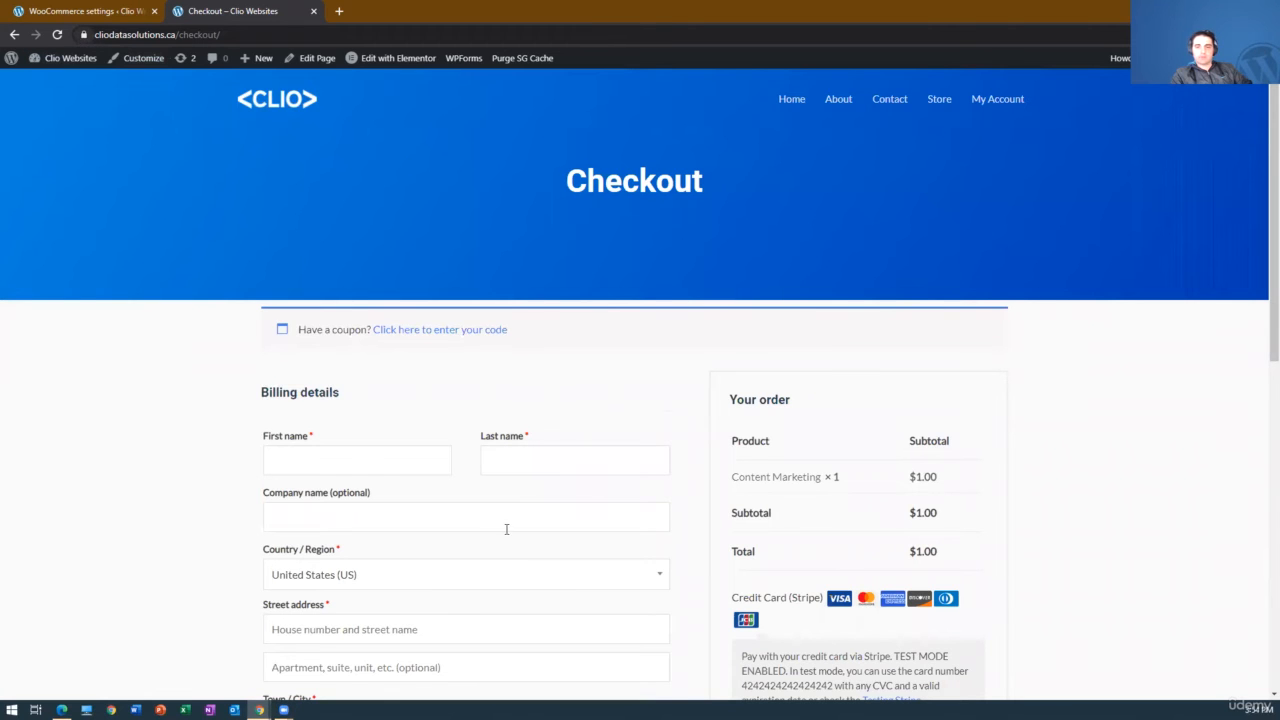
- Open the site's page list in the dashboard and return to the live Checkout page
left_click(60, 6)
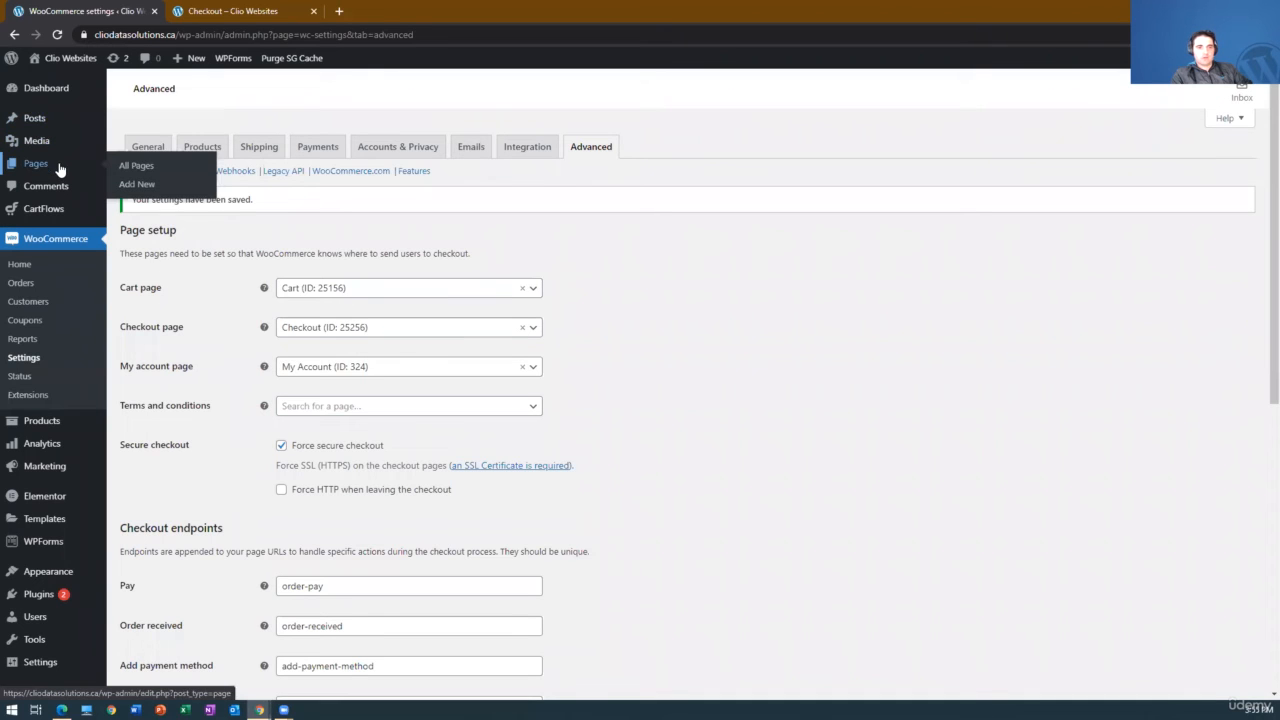
left_click(136, 165)
left_click(240, 11)
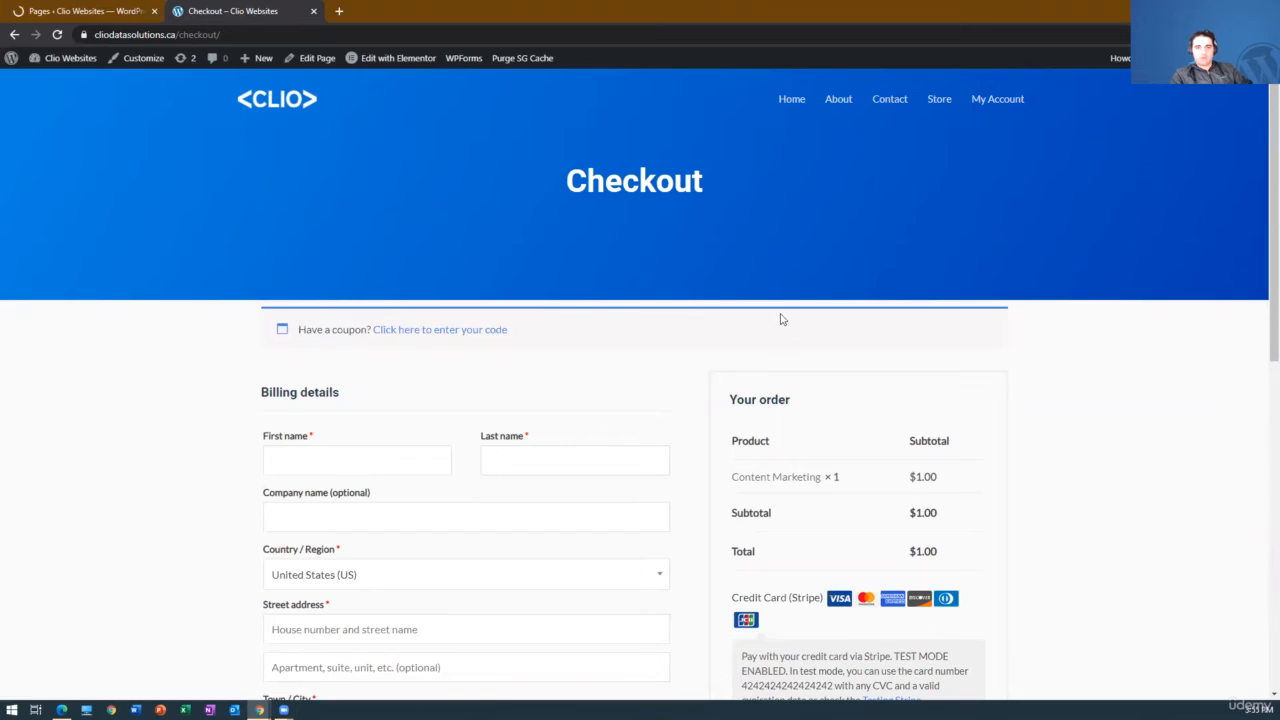
- Open the live site's home page and start editing it with Elementor
left_click(300, 106)
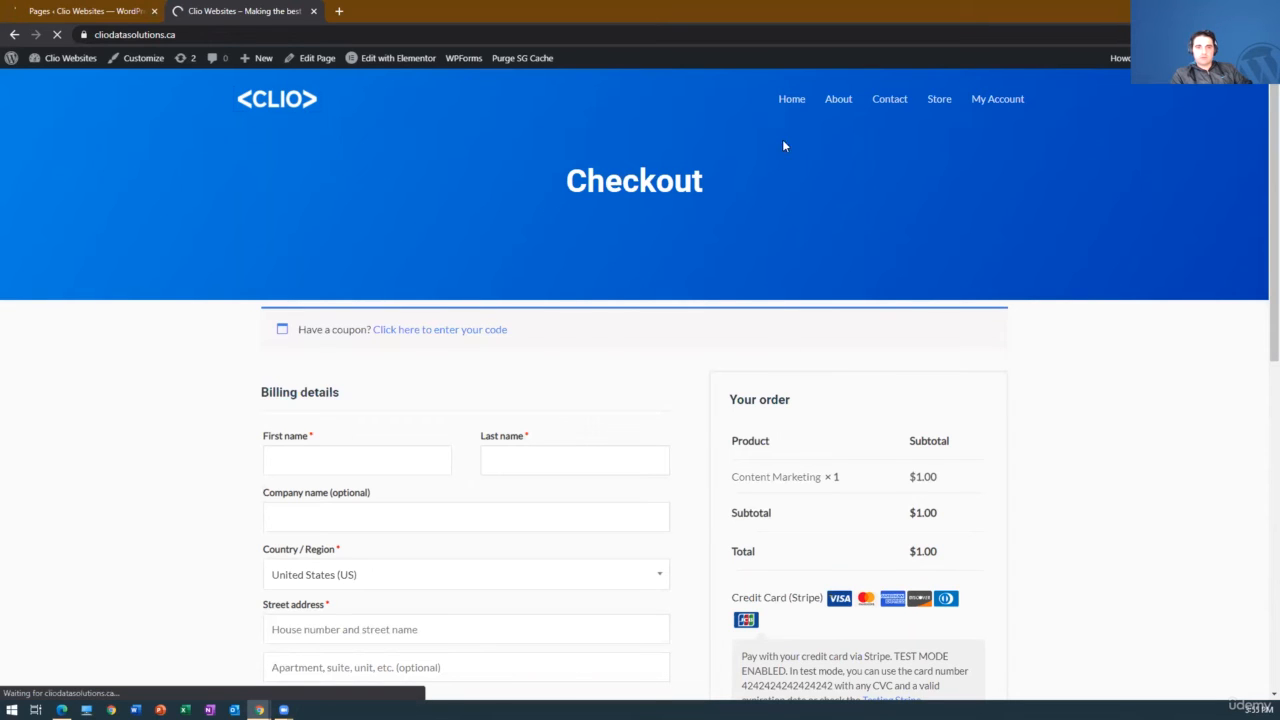
scroll(594, 400, "down", 5)
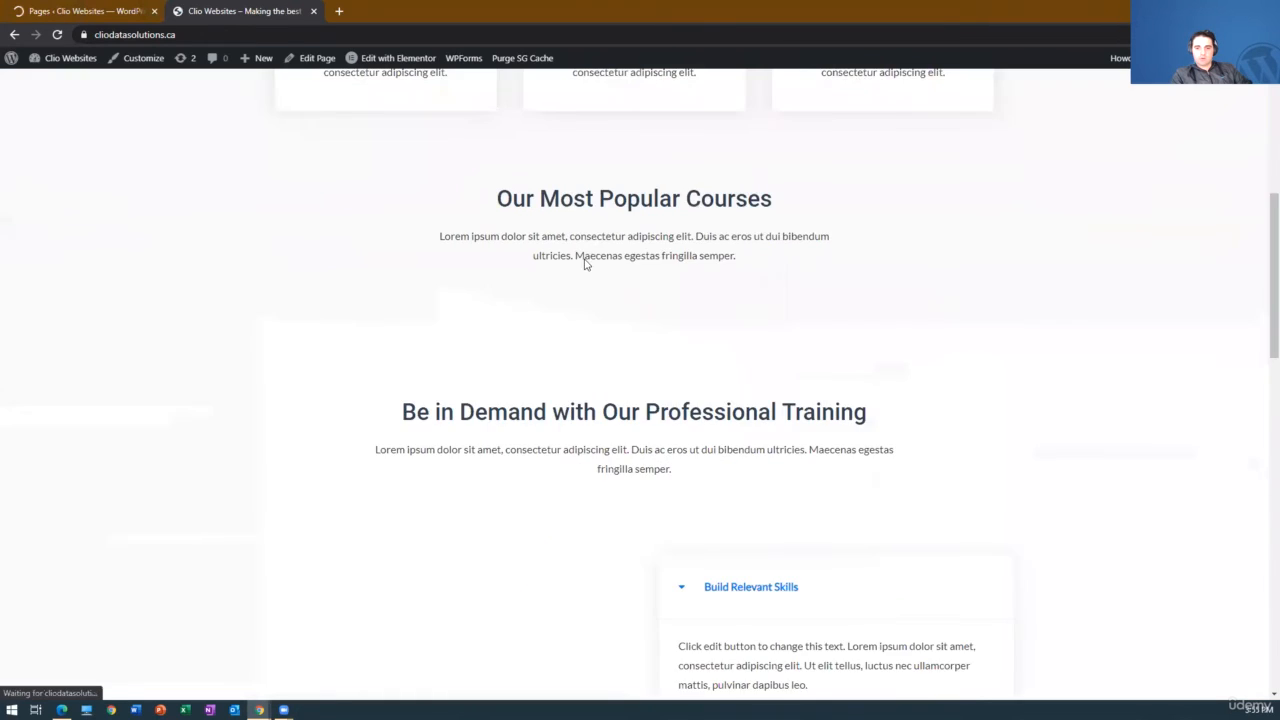
scroll(585, 263, "up", 5)
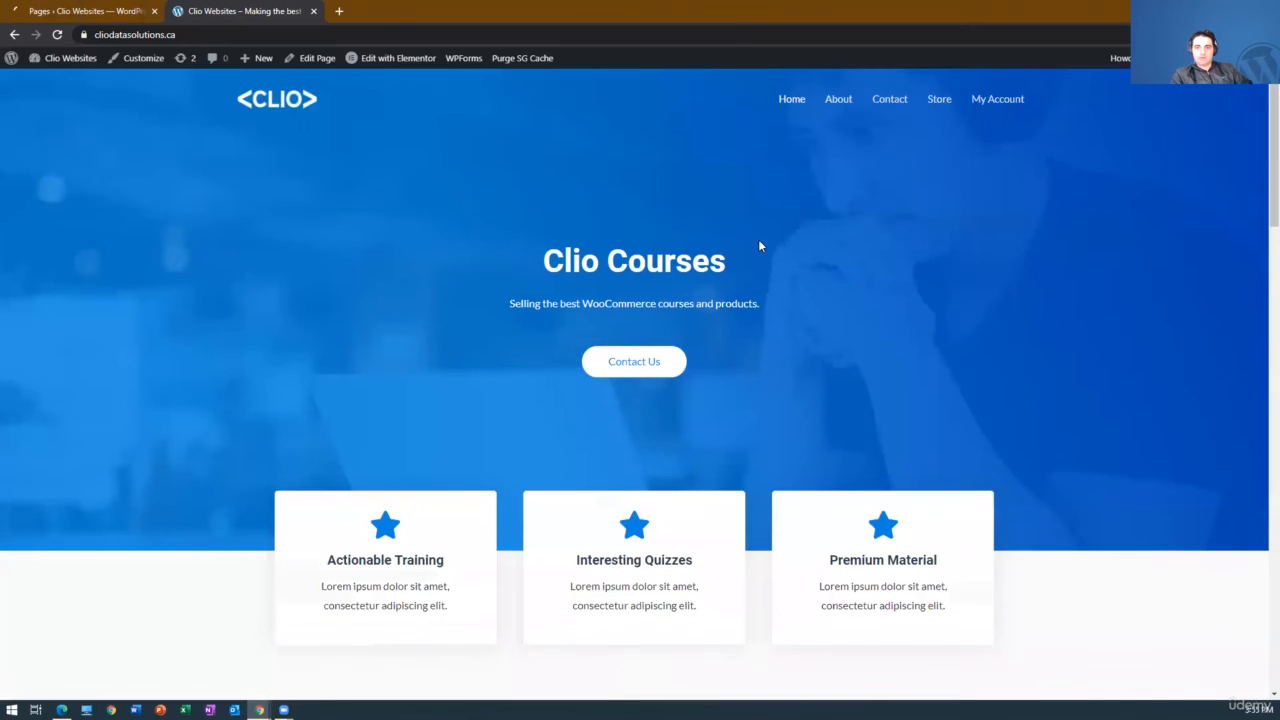
left_click(380, 62)
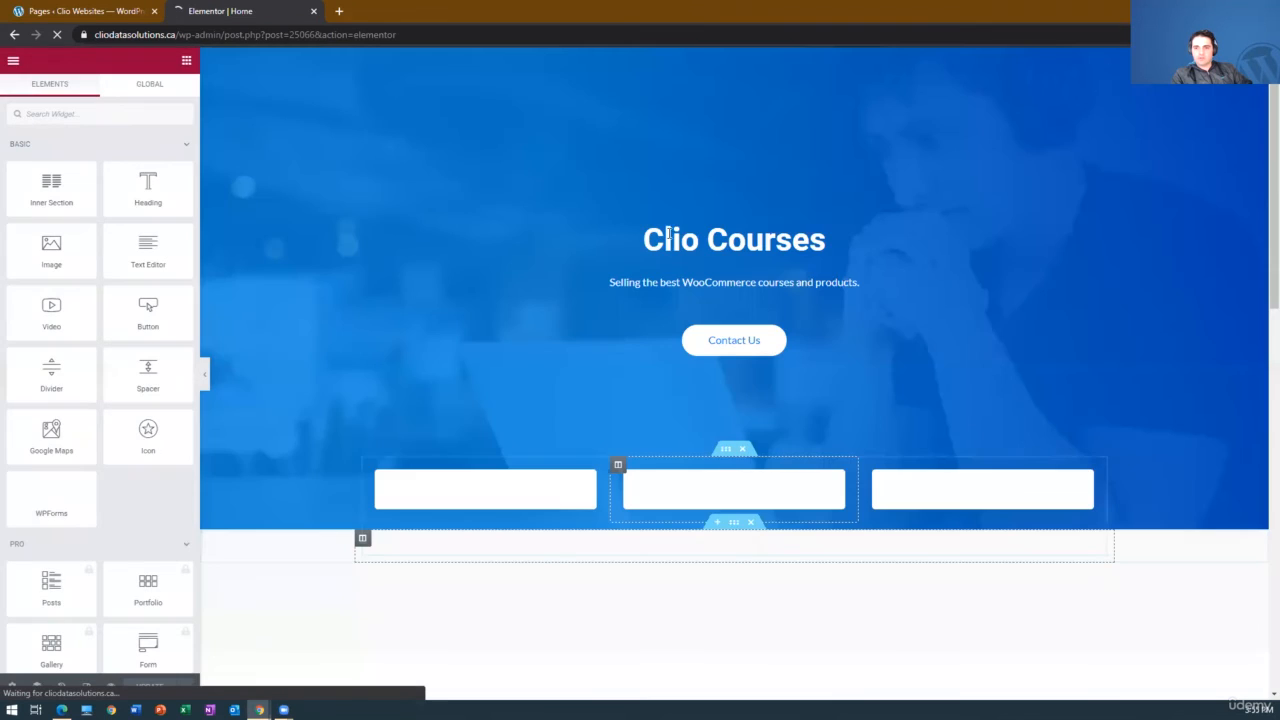
- Add a Text Editor widget in the section under Our Most Popular Courses and delete the empty element above it
scroll(517, 255, "down", 3)
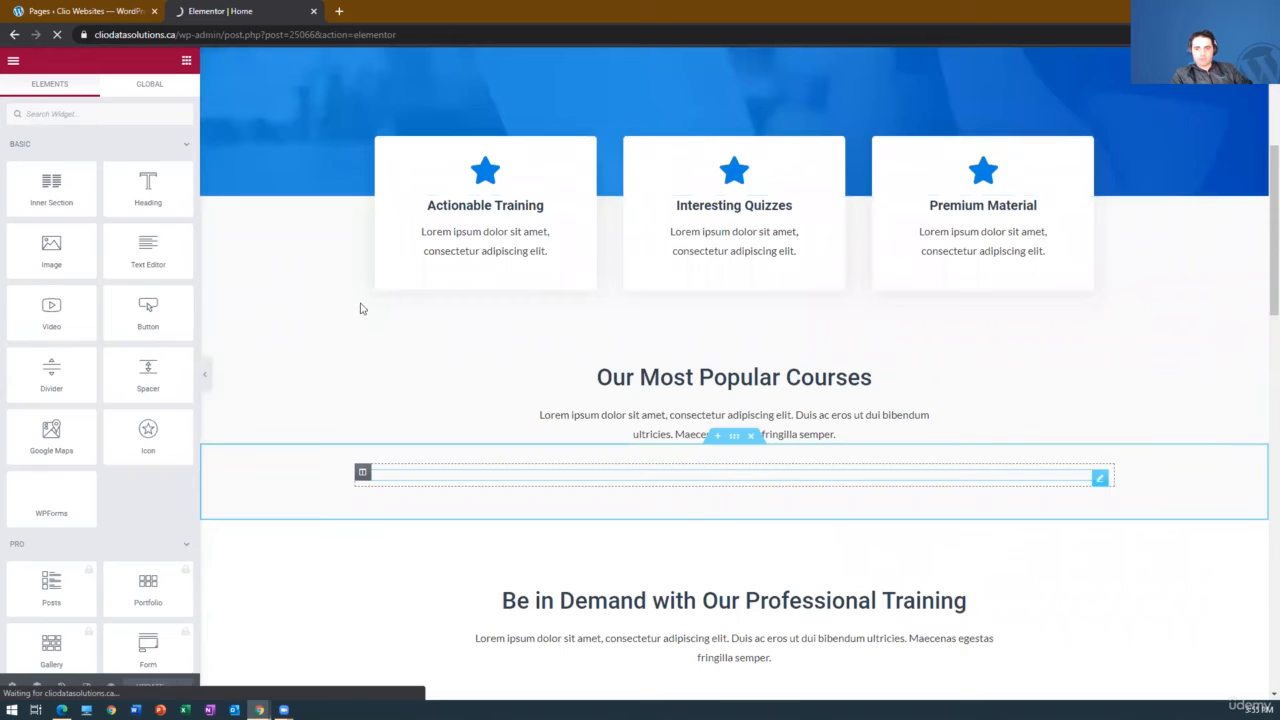
scroll(361, 308, "up", 2)
scroll(606, 323, "up", 2)
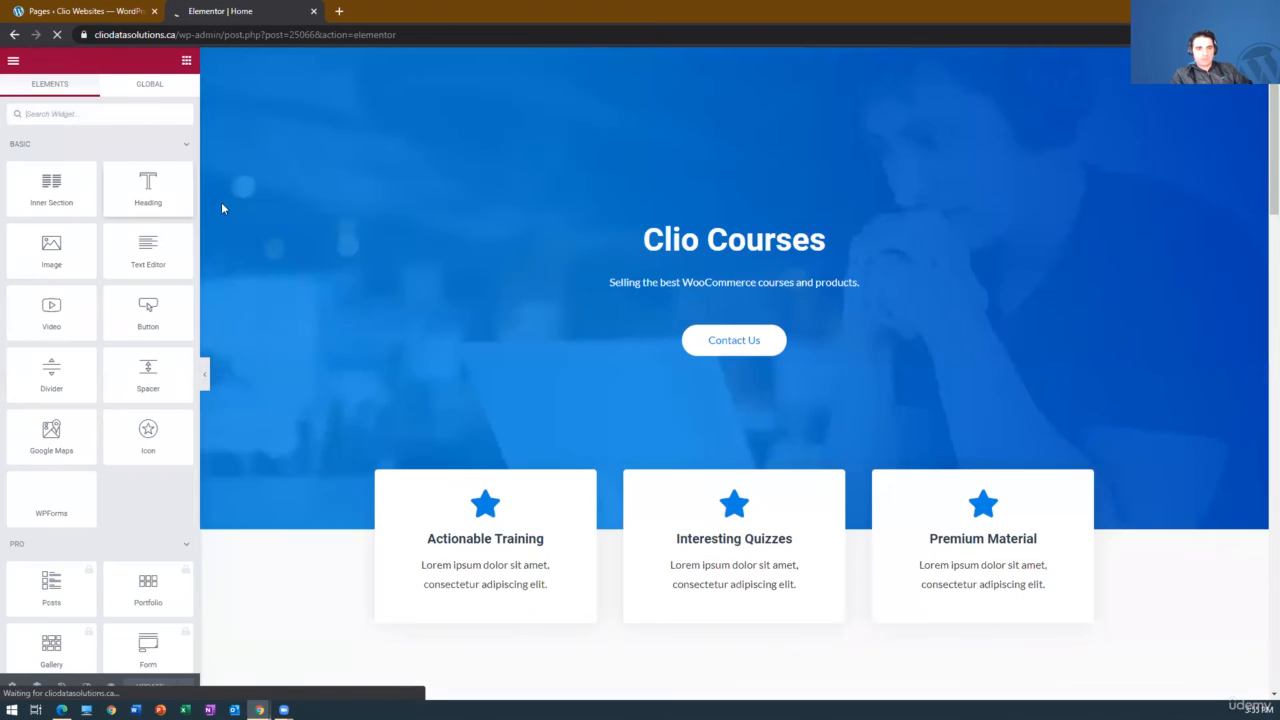
scroll(222, 208, "down", 4)
left_click_drag(148, 252, 736, 486)
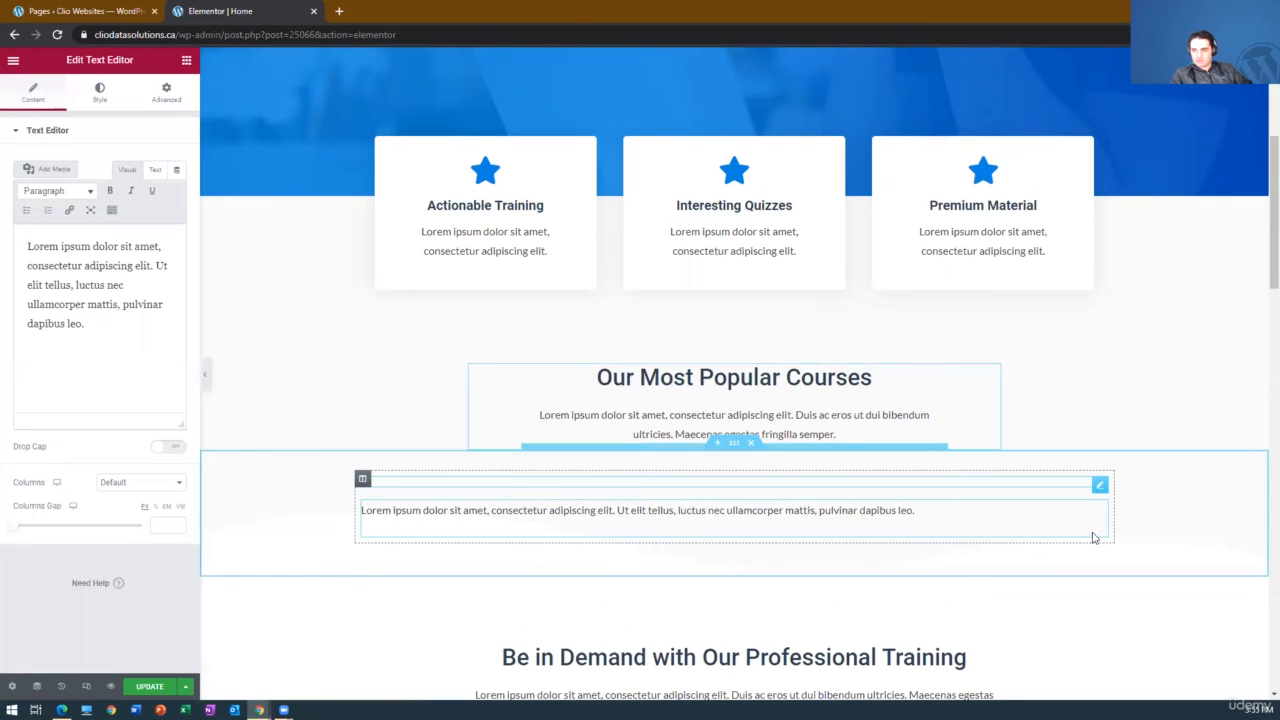
right_click(1110, 662)
left_click(762, 511)
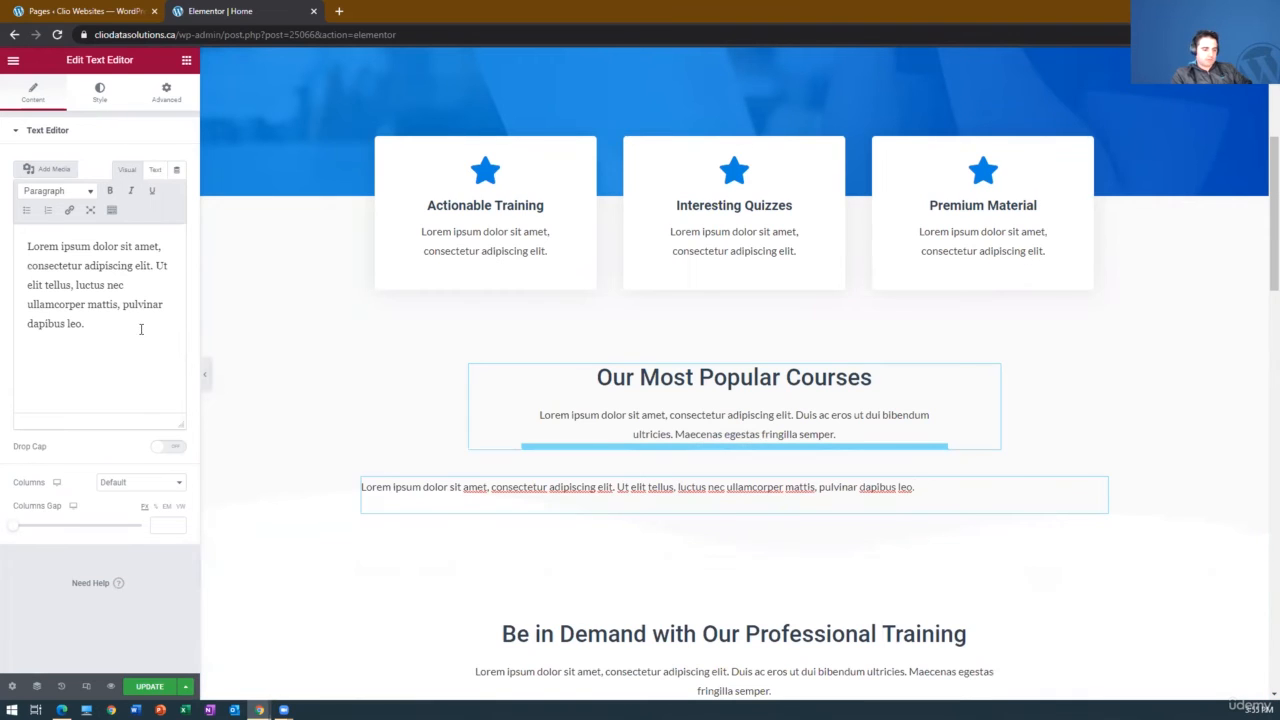
- Replace the new widget's placeholder text with the [products] shortcode and update the home page
key("ctrl+a")
key("BackSpace")
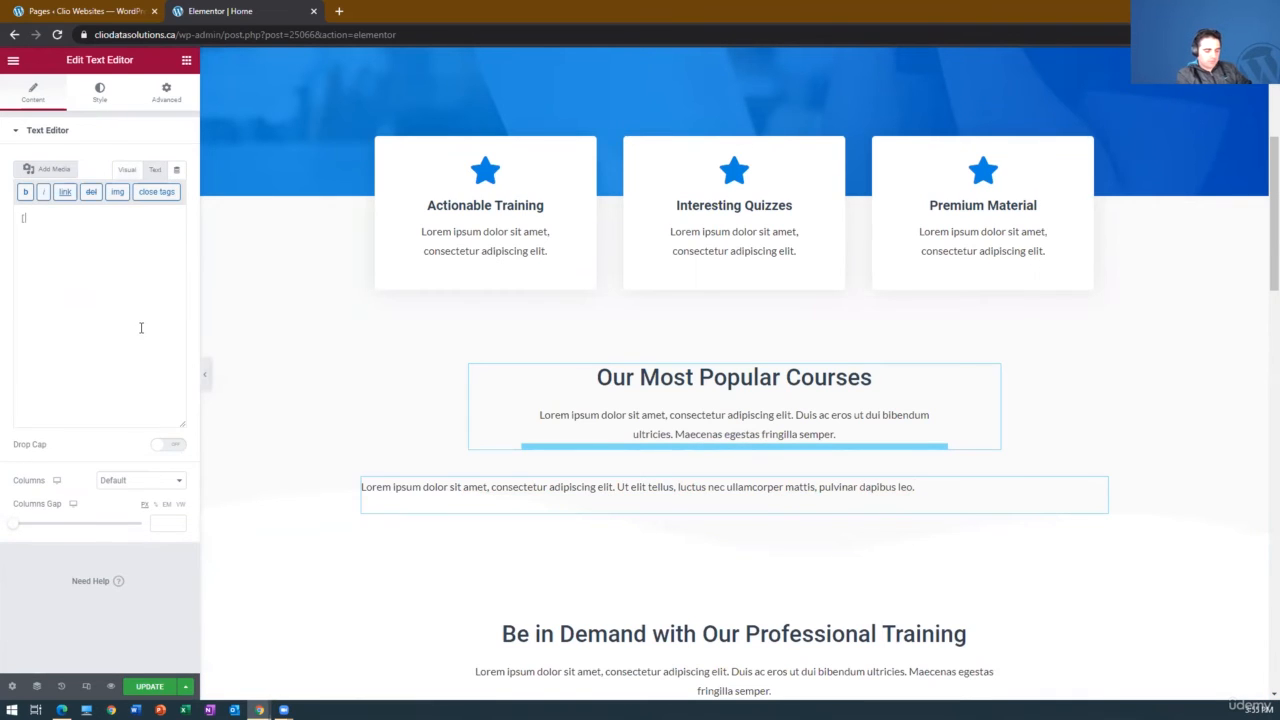
type("[products]")
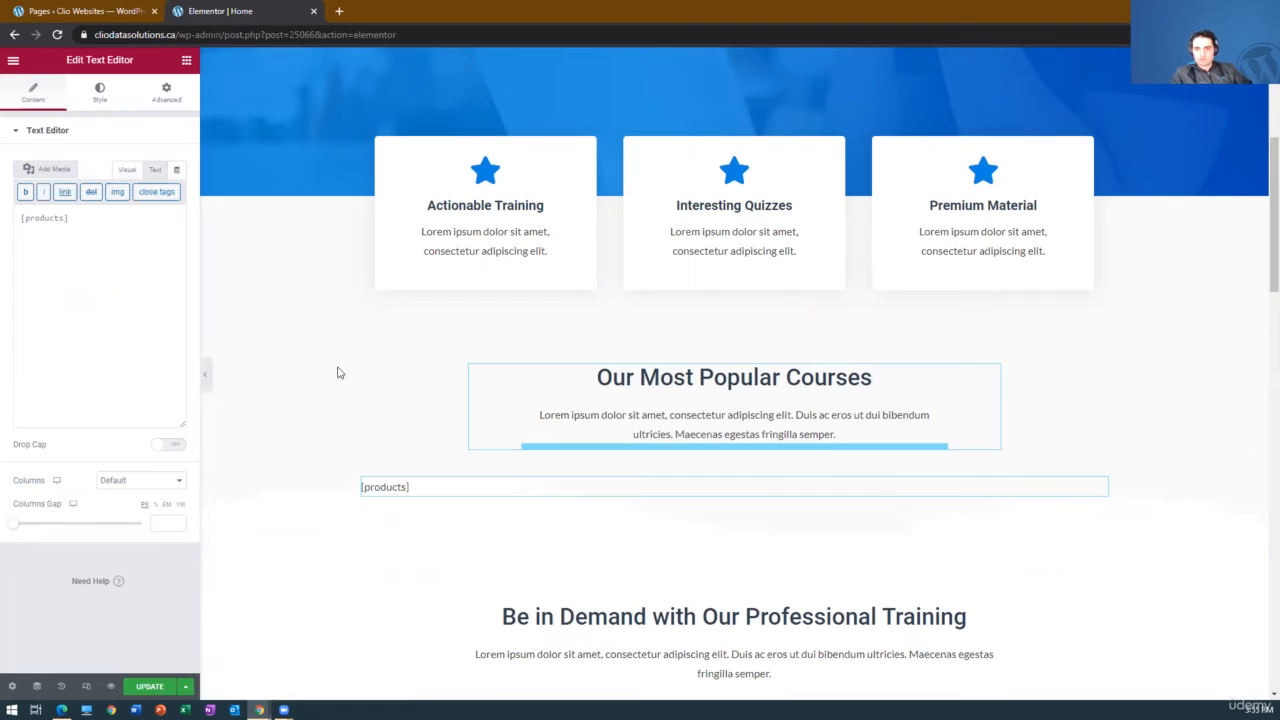
left_click(149, 686)
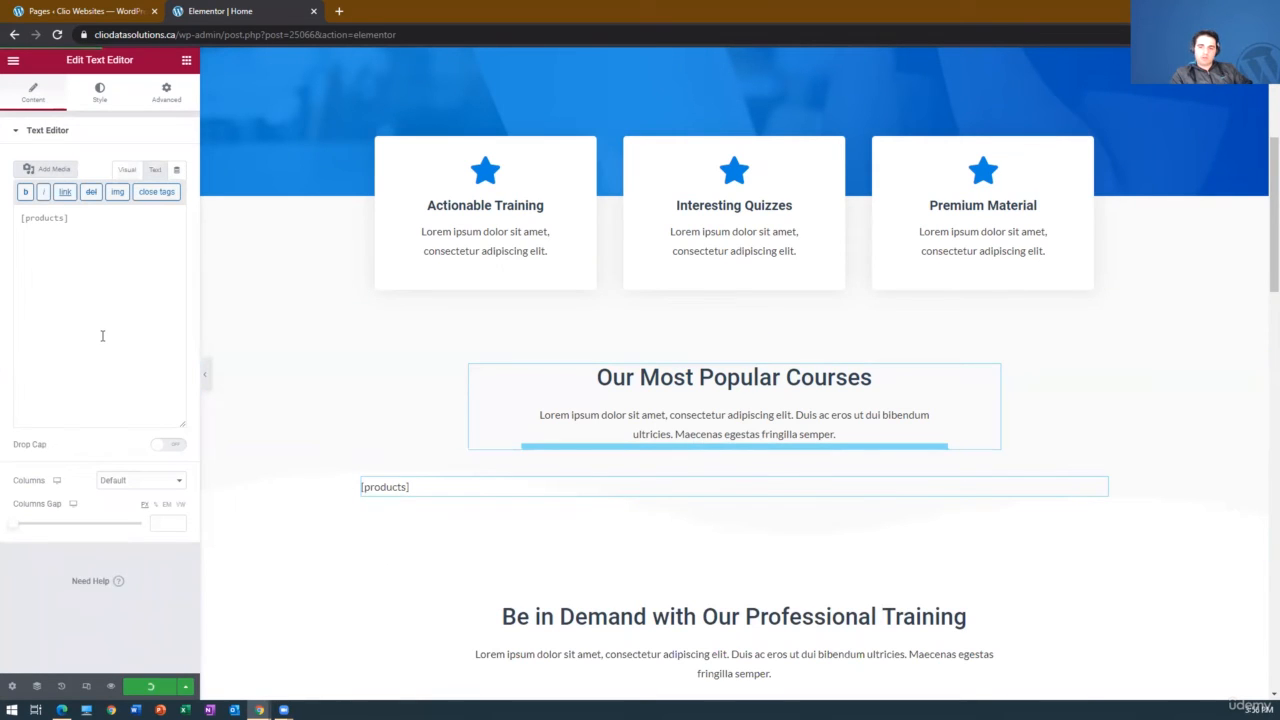
- Preview the home page and check the product listing under Our Most Popular Courses
left_click(111, 687)
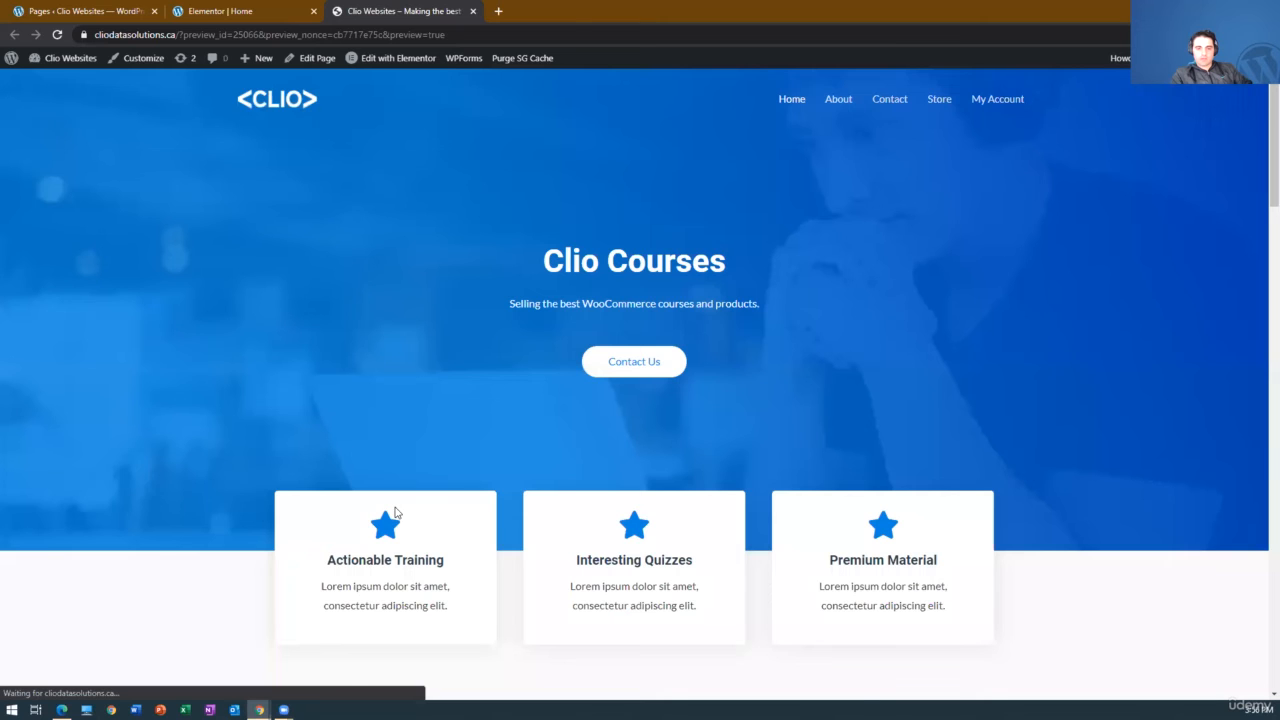
scroll(333, 400, "down", 7)
scroll(375, 588, "up", 1)
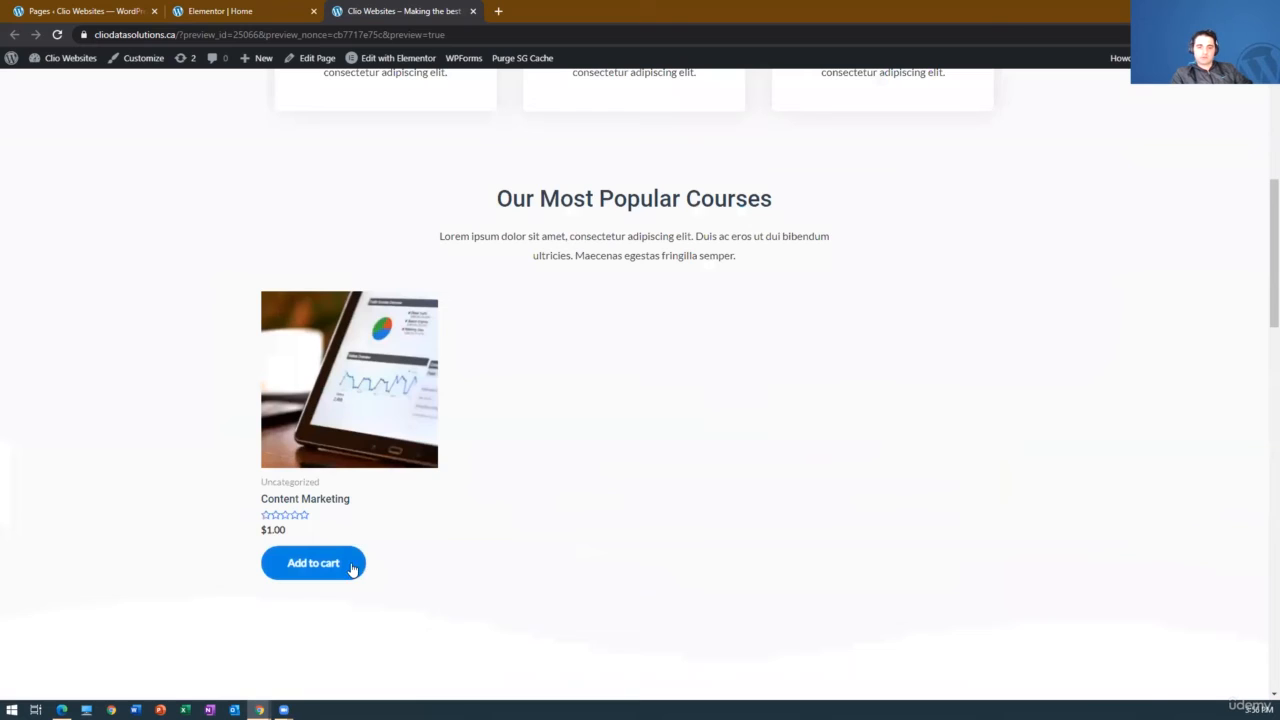
scroll(350, 636, "up", 1)
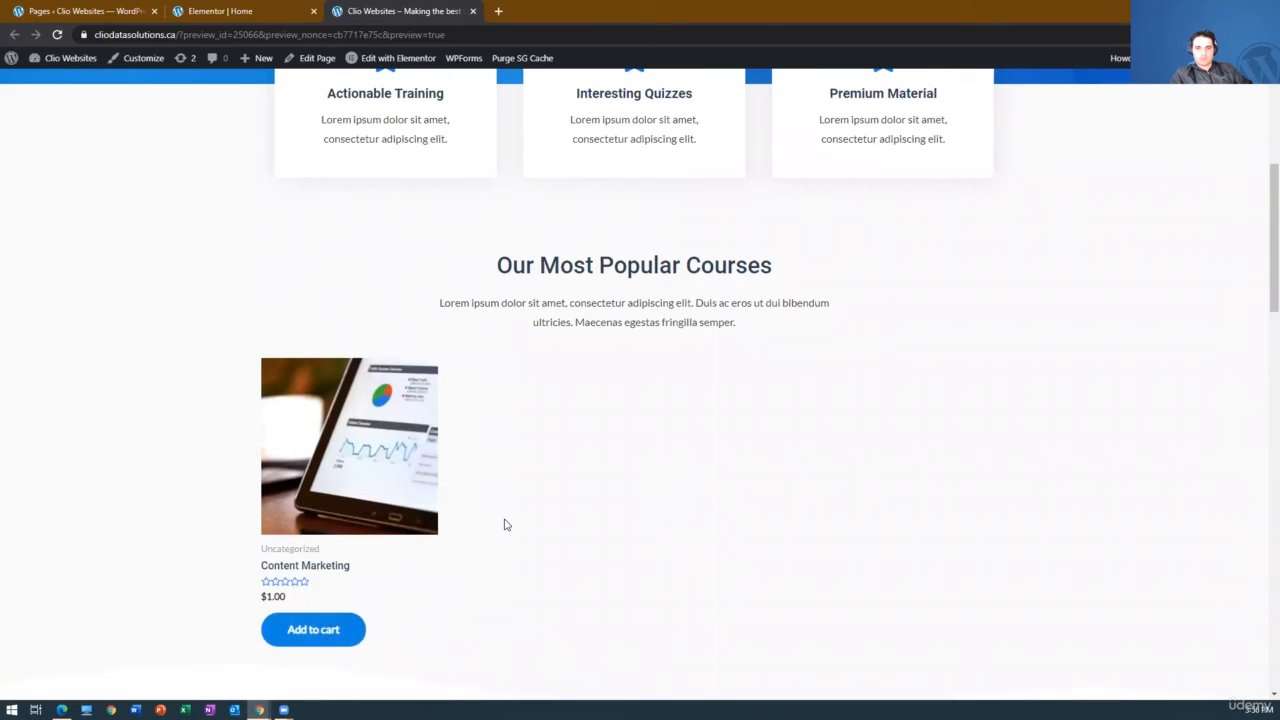
scroll(266, 330, "up", 7)
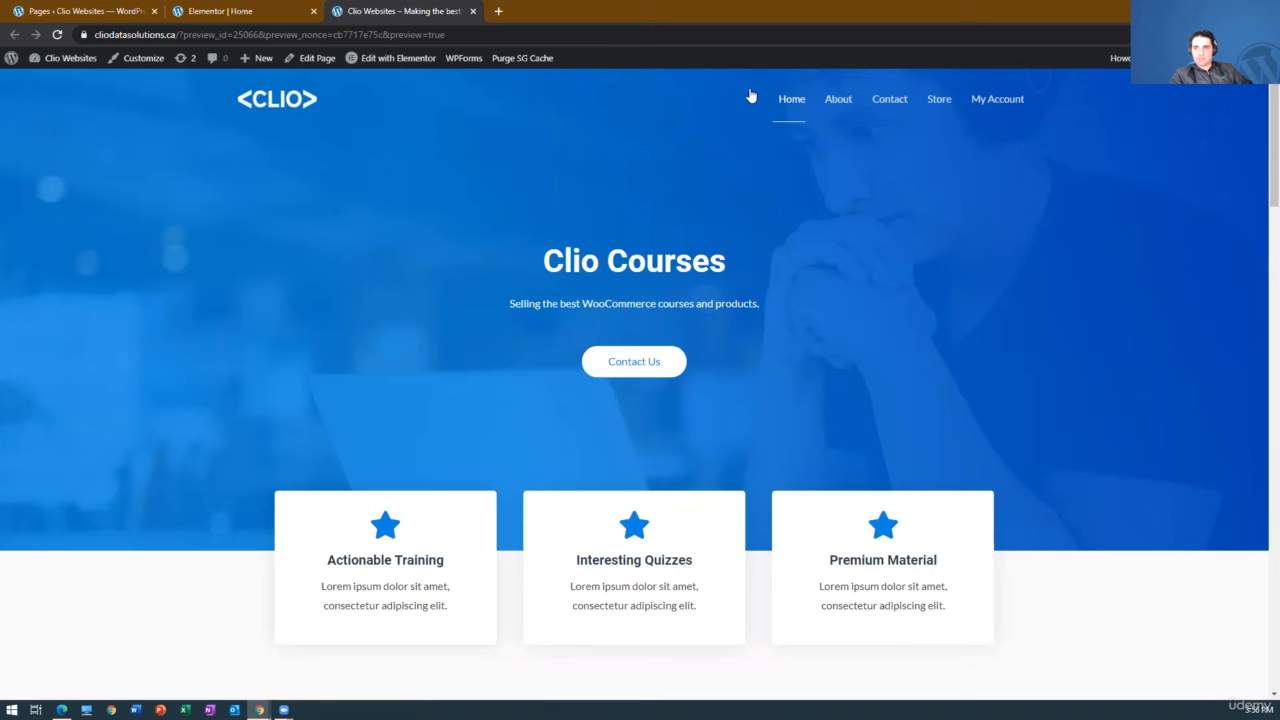
- Open the Primary Menu in the dashboard's menu editor and nest My Account under Store as a sub item
left_click(930, 104)
key("ctrl+1")
mouse_move(76, 463)
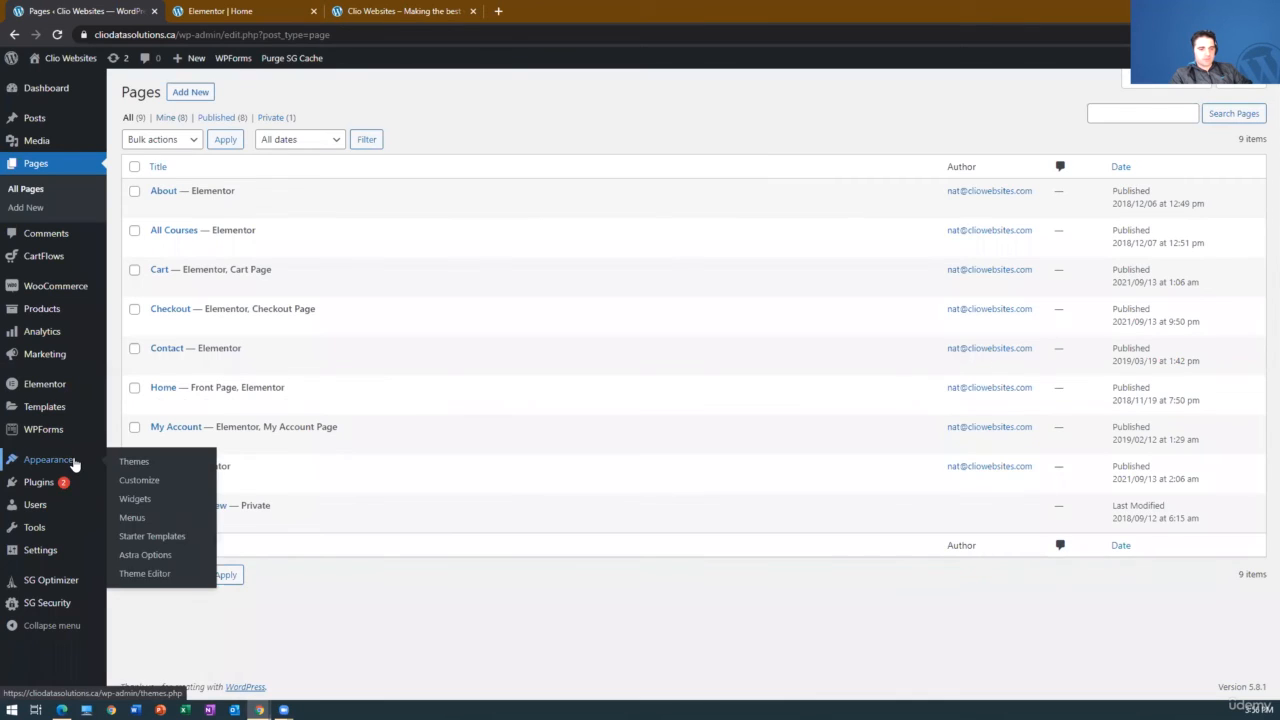
left_click(158, 519)
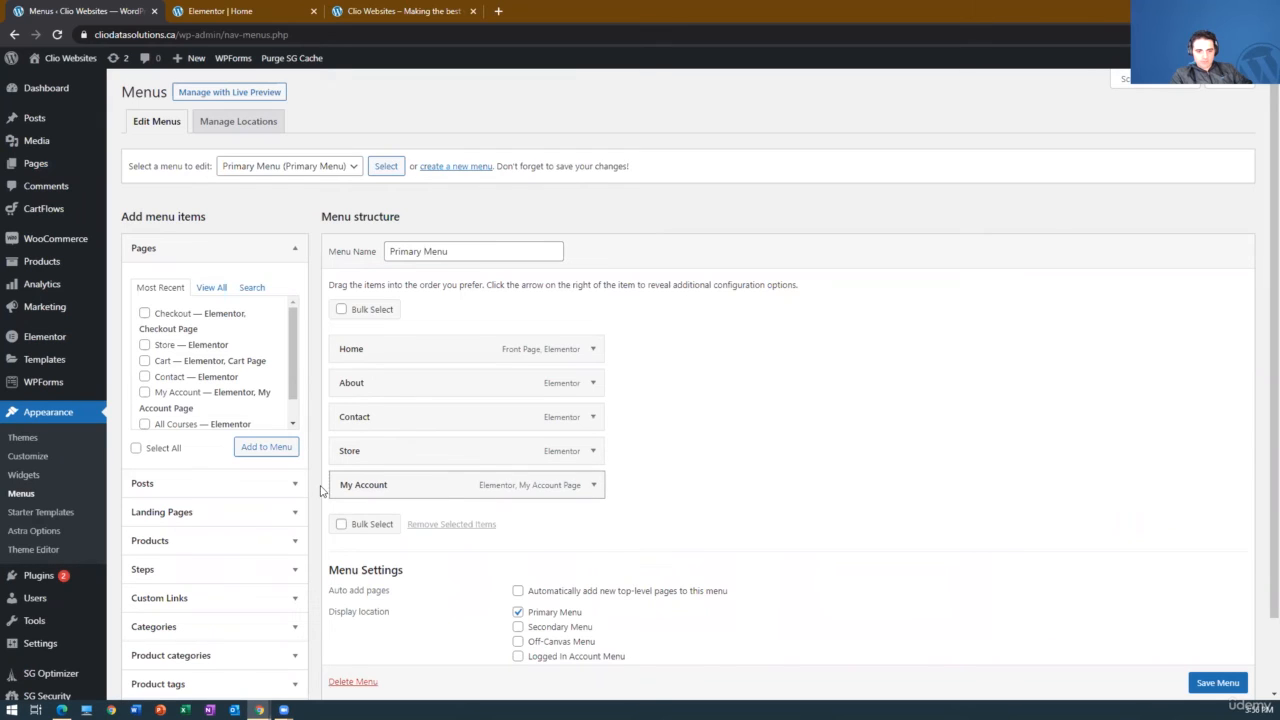
left_click_drag(433, 496, 455, 494)
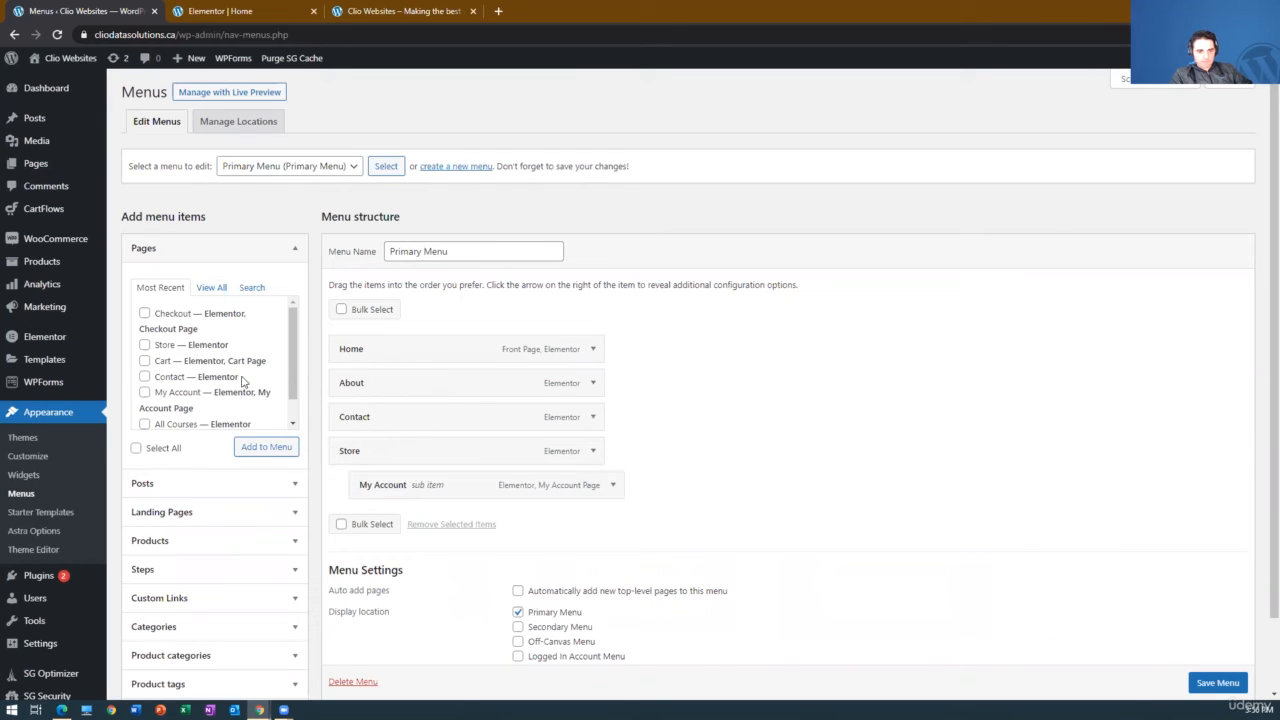
- Add the Cart and Checkout pages to the Primary Menu as Store sub items above My Account and save the menu
left_click(145, 360)
left_click(145, 314)
left_click(257, 449)
left_click_drag(428, 527, 445, 497)
left_click_drag(418, 553, 440, 484)
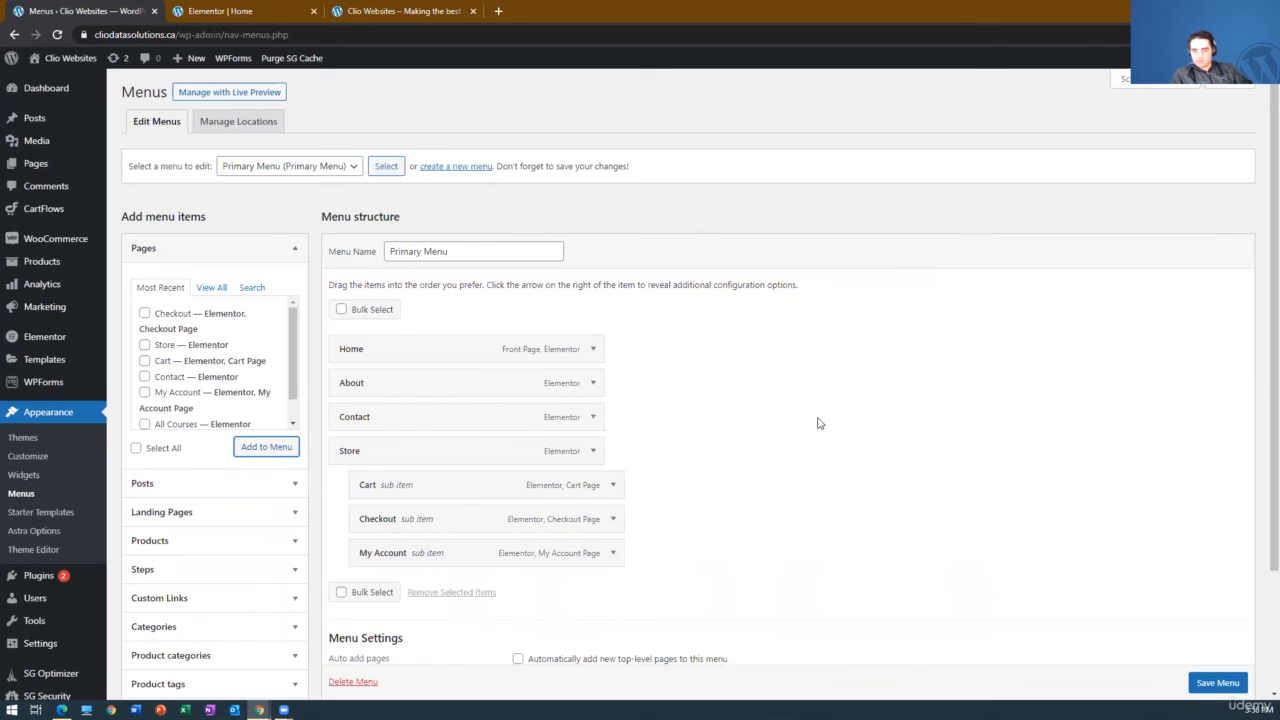
scroll(1114, 623, "down", 1)
left_click(1200, 679)
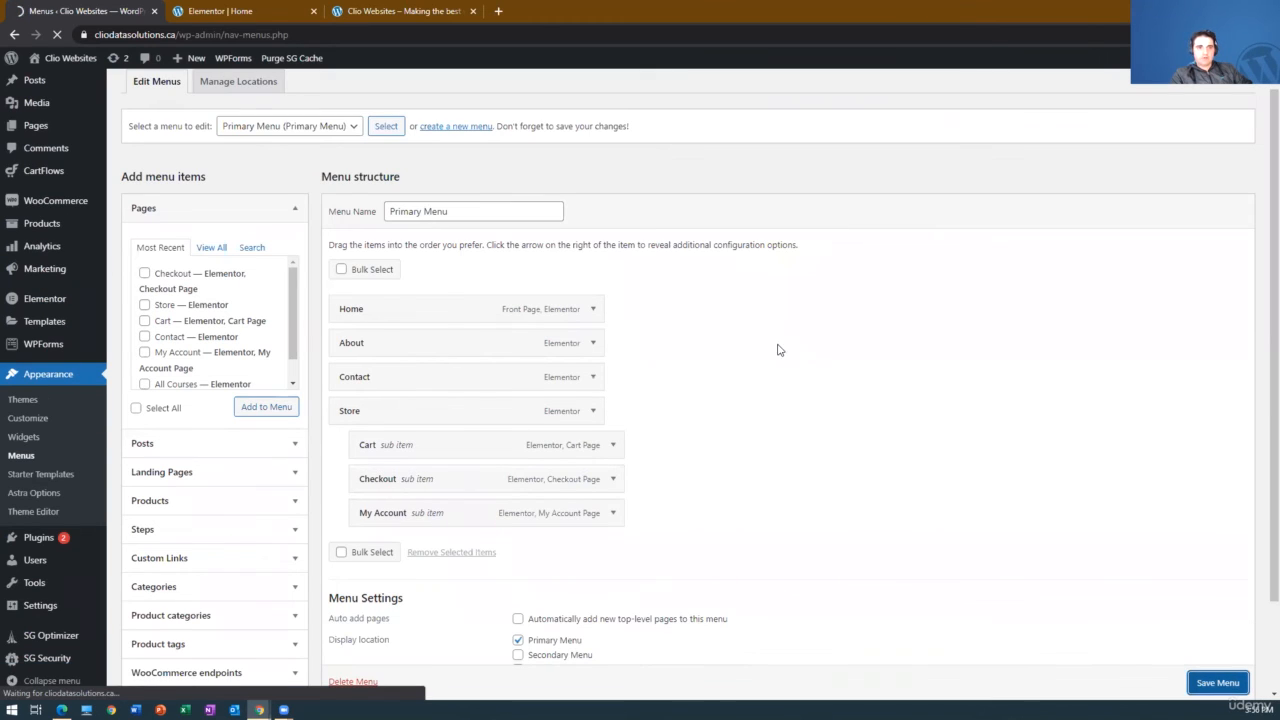
- Load the live site at cliodatasolutions.ca, purge the SG cache and check the Store menu
left_click(421, 12)
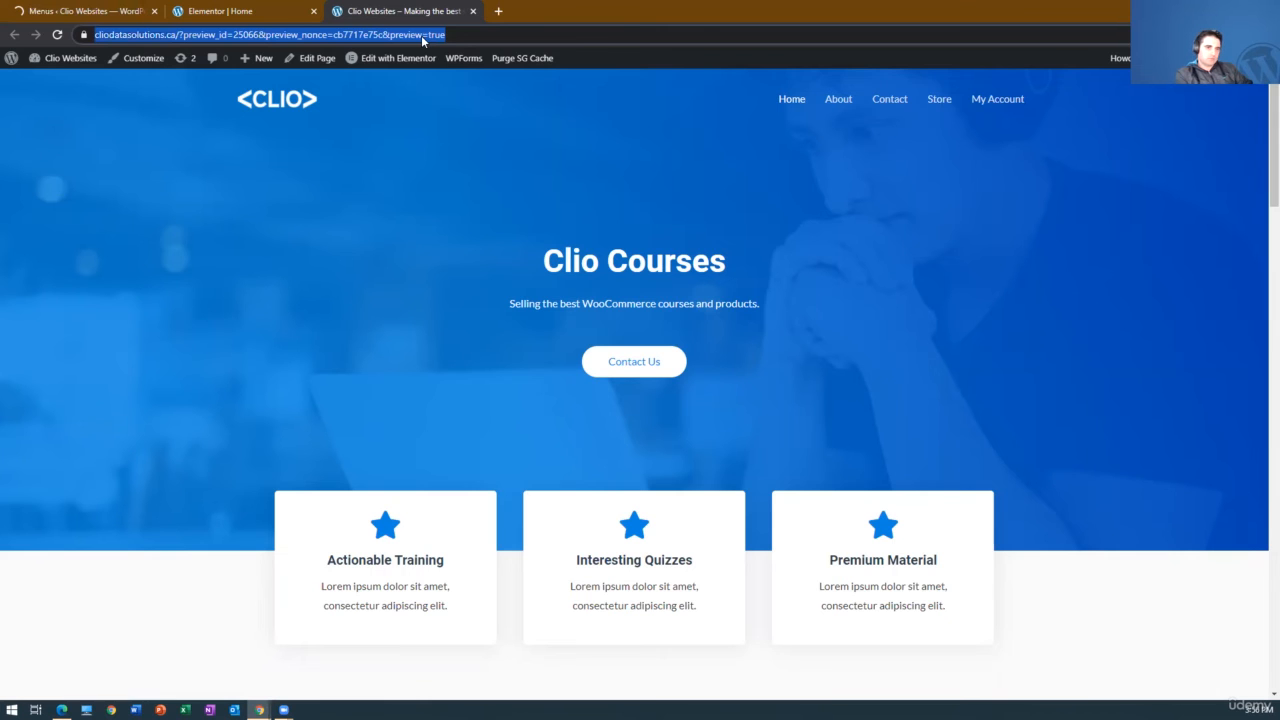
left_click(421, 36)
type("cliodata")
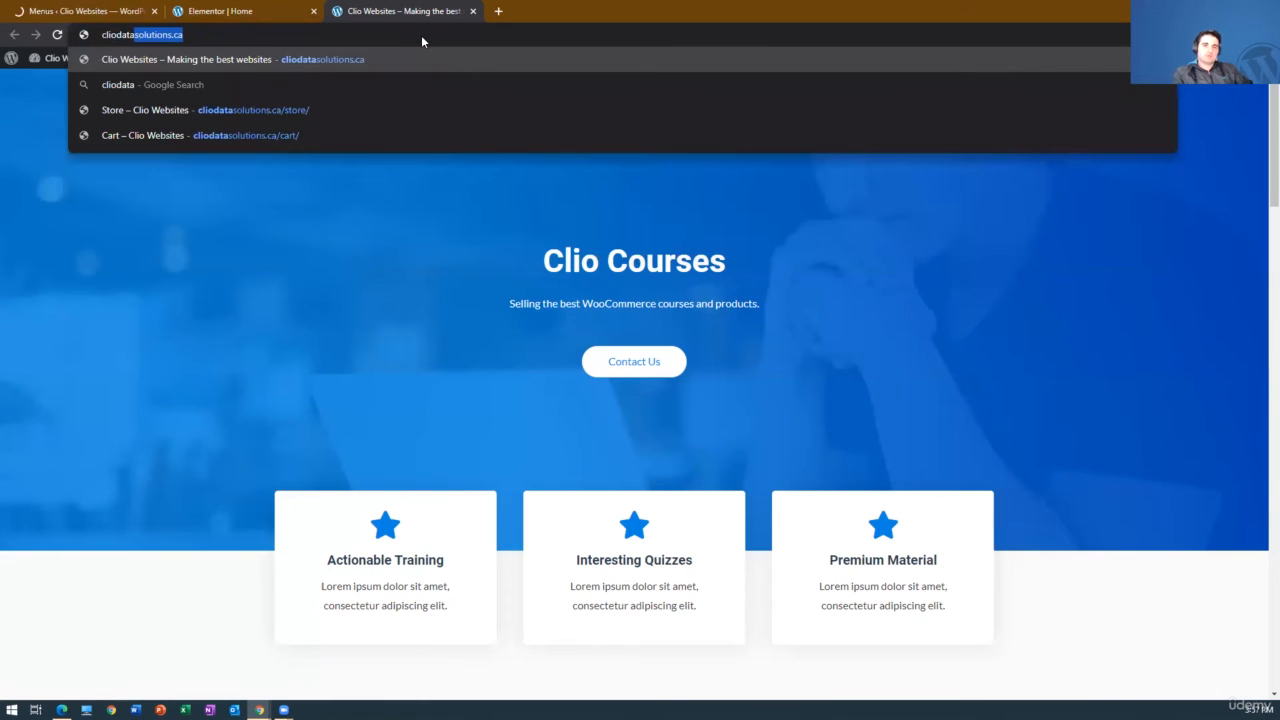
key("Return")
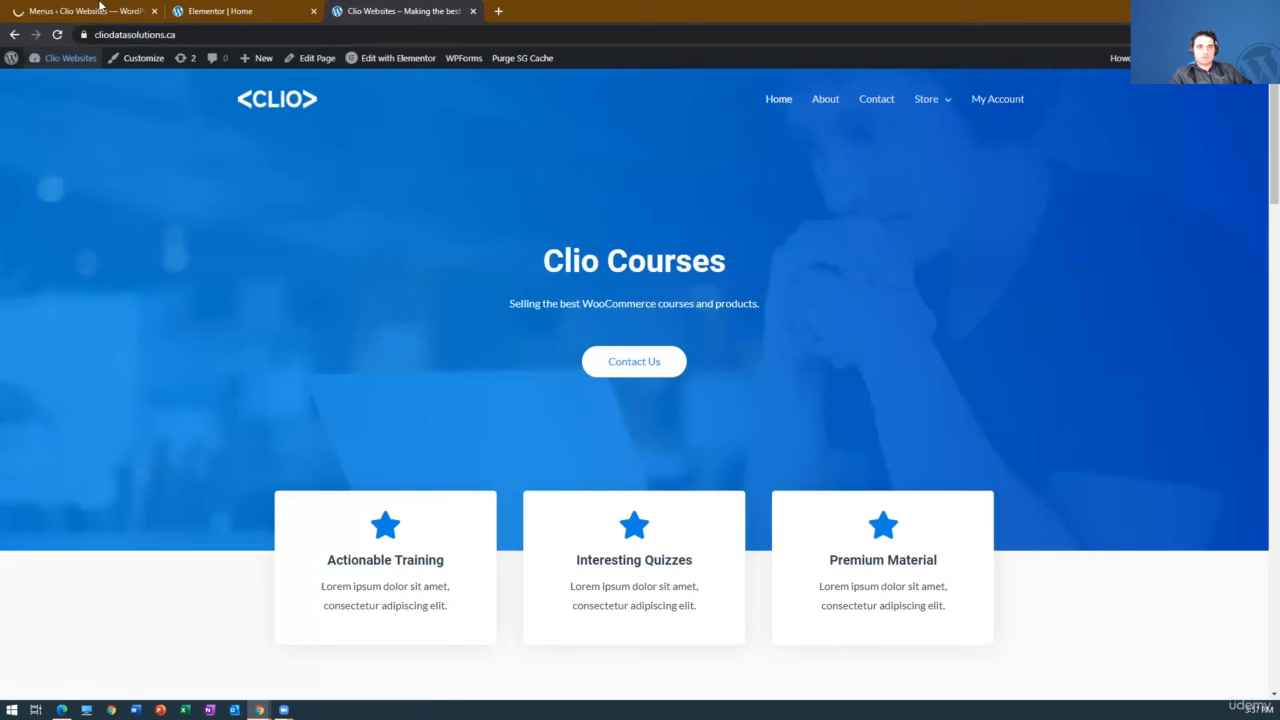
left_click(522, 58)
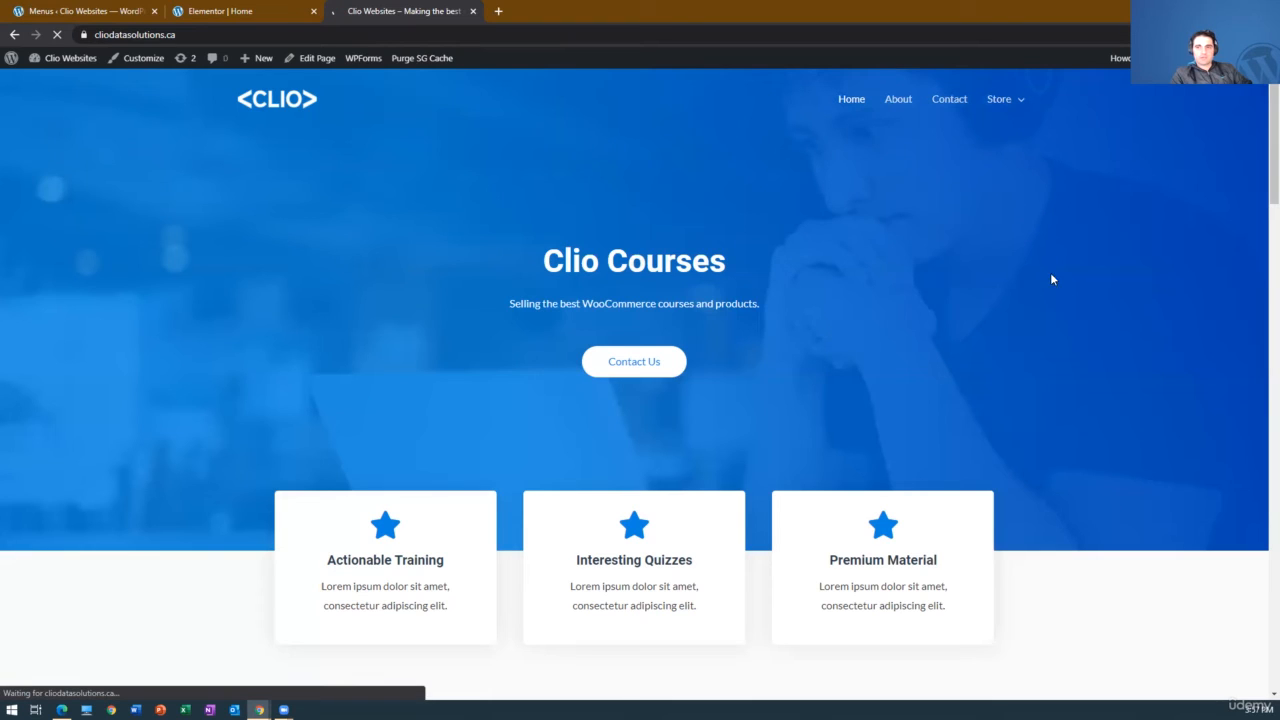
mouse_move(1003, 101)
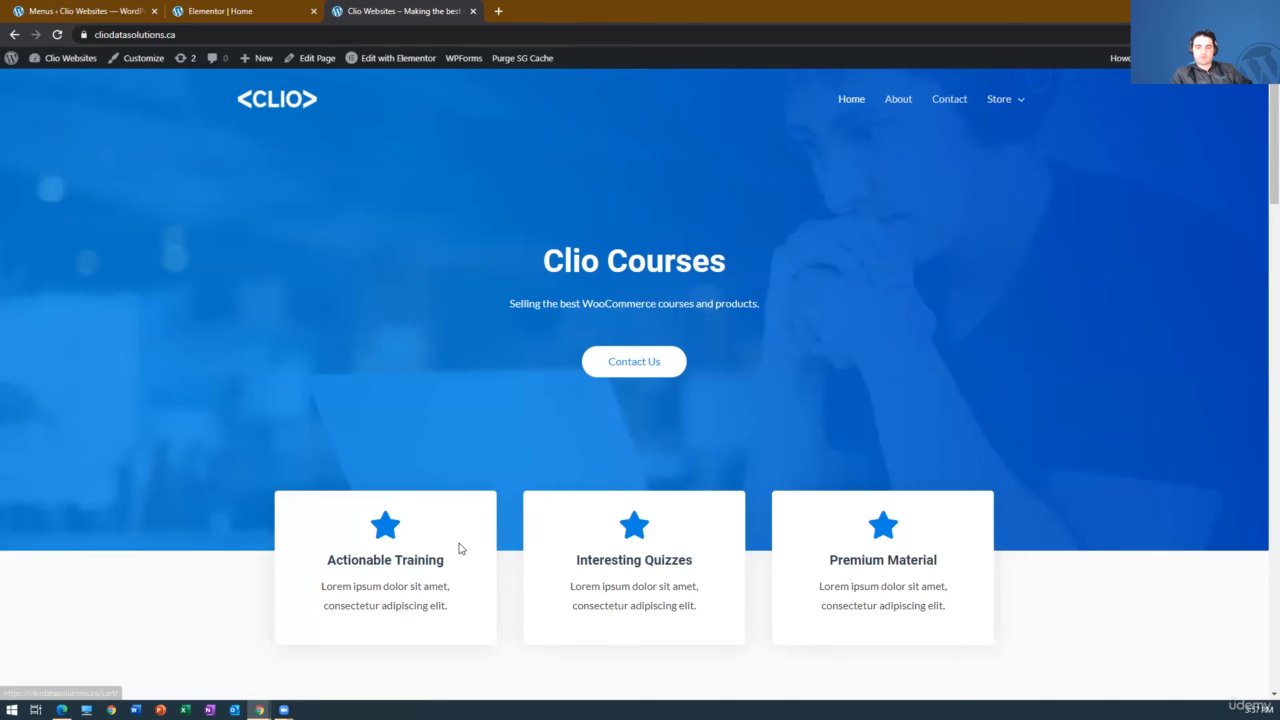
- Review the home page's product listing and walk through the live Store, Cart and Checkout pages
scroll(457, 549, "down", 6)
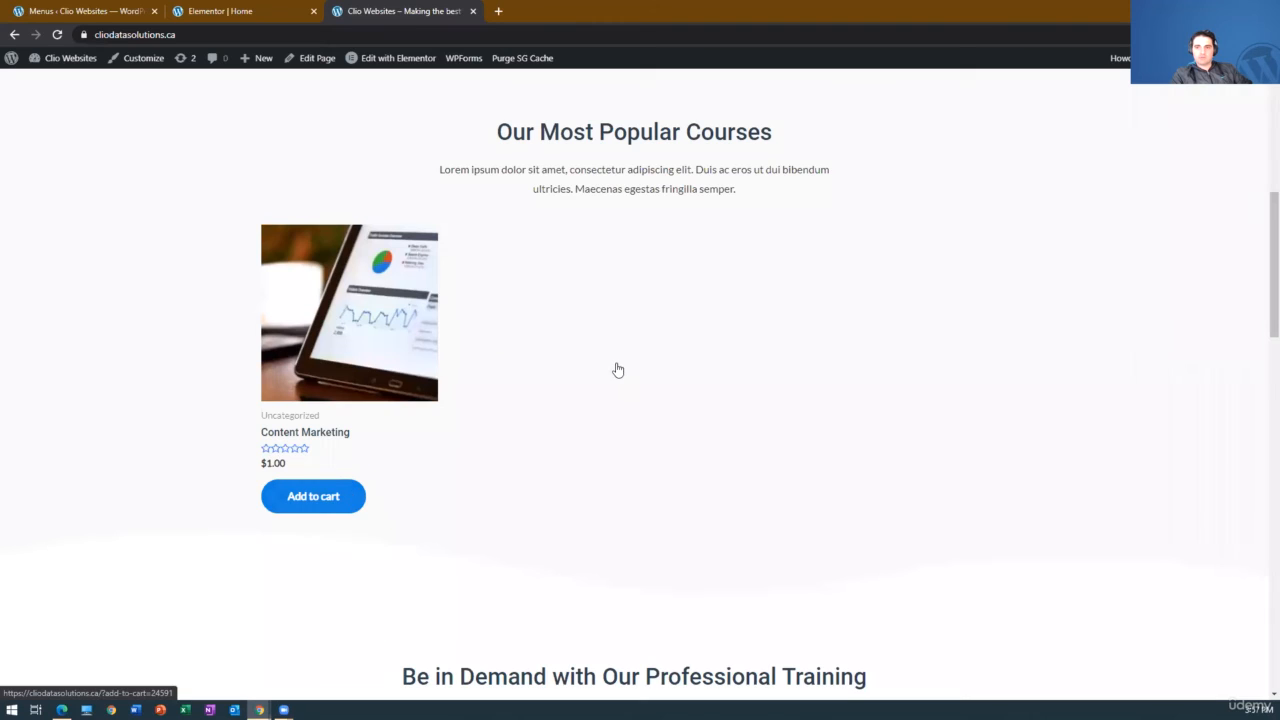
scroll(614, 368, "up", 6)
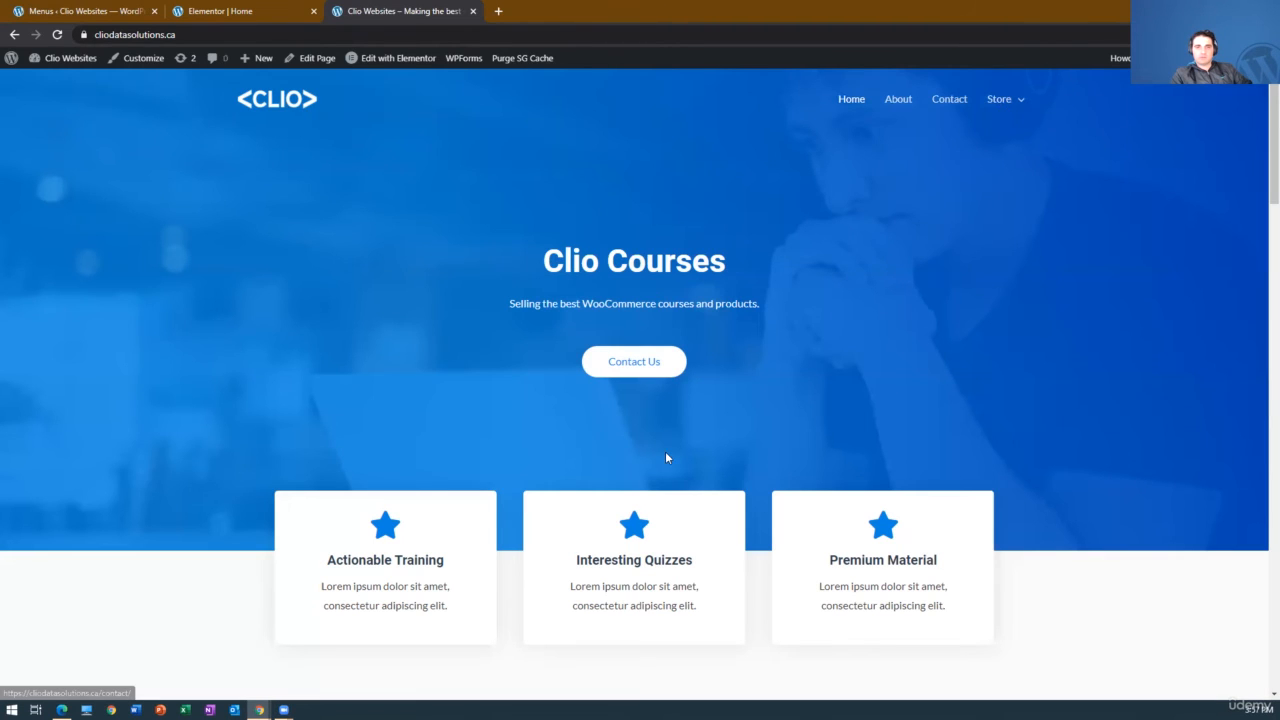
left_click(999, 99)
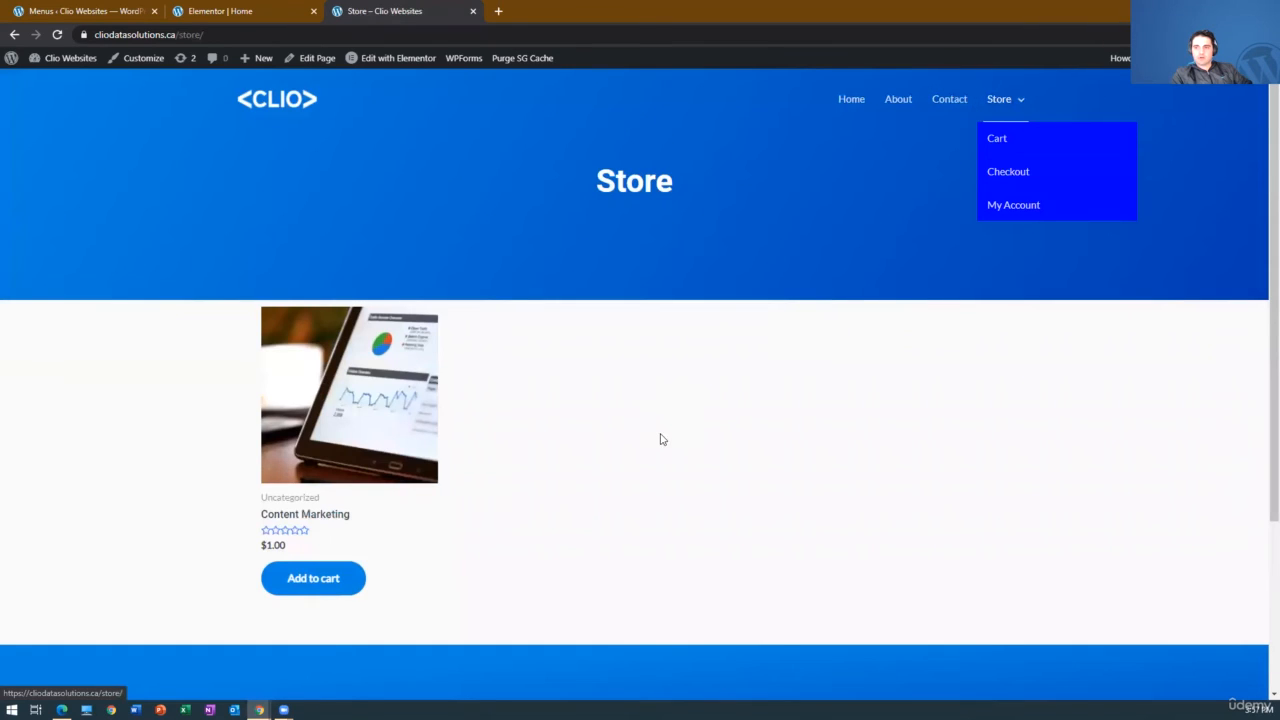
key("Tab")
key("Return")
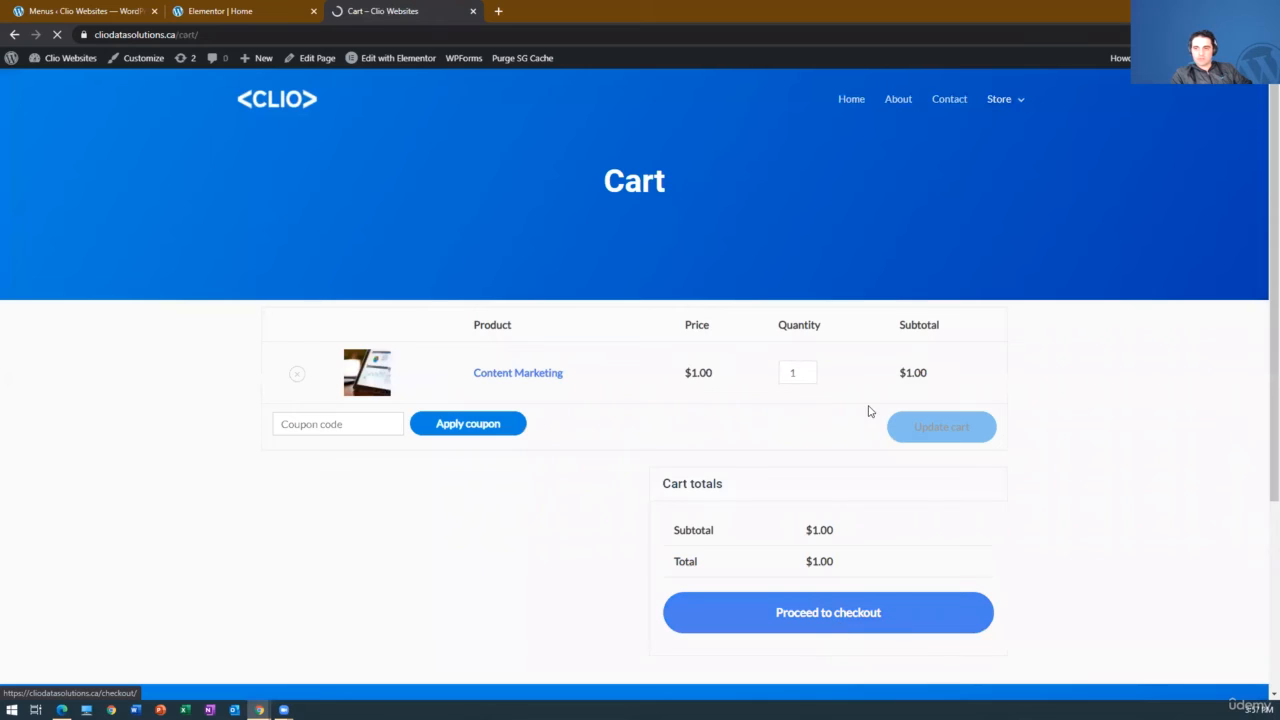
scroll(803, 398, "down", 3)
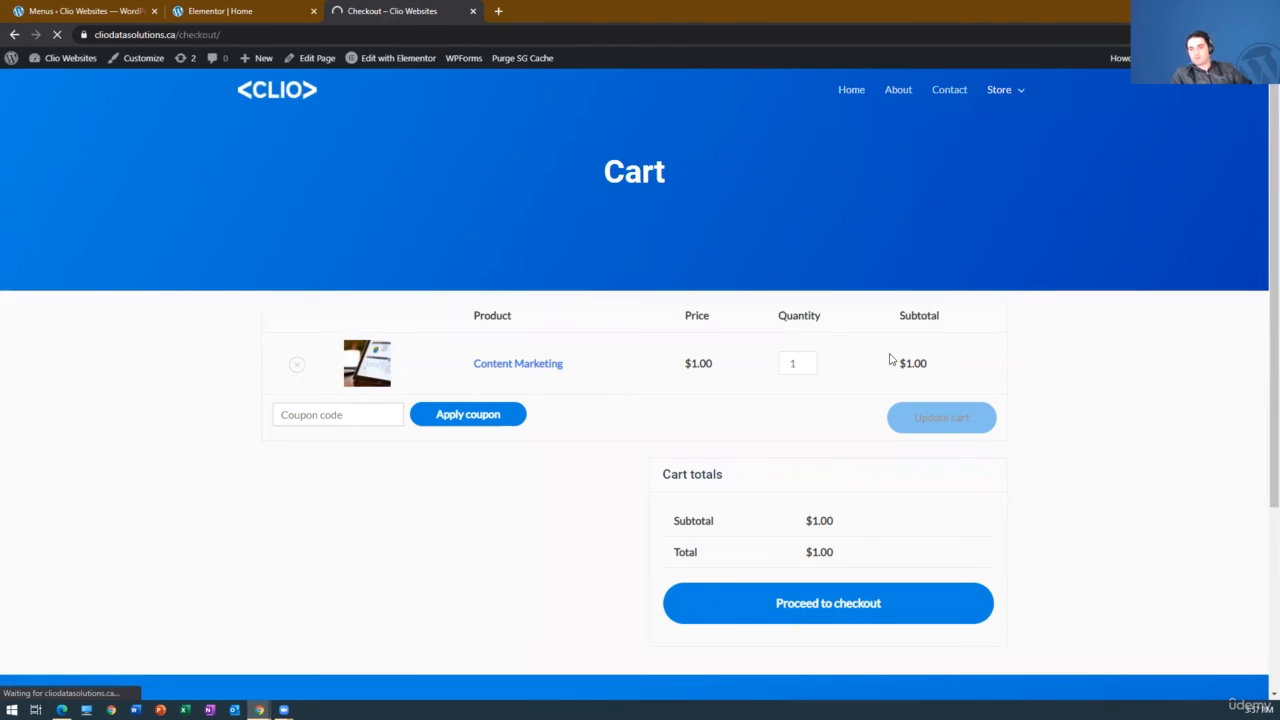
scroll(777, 426, "down", 2)
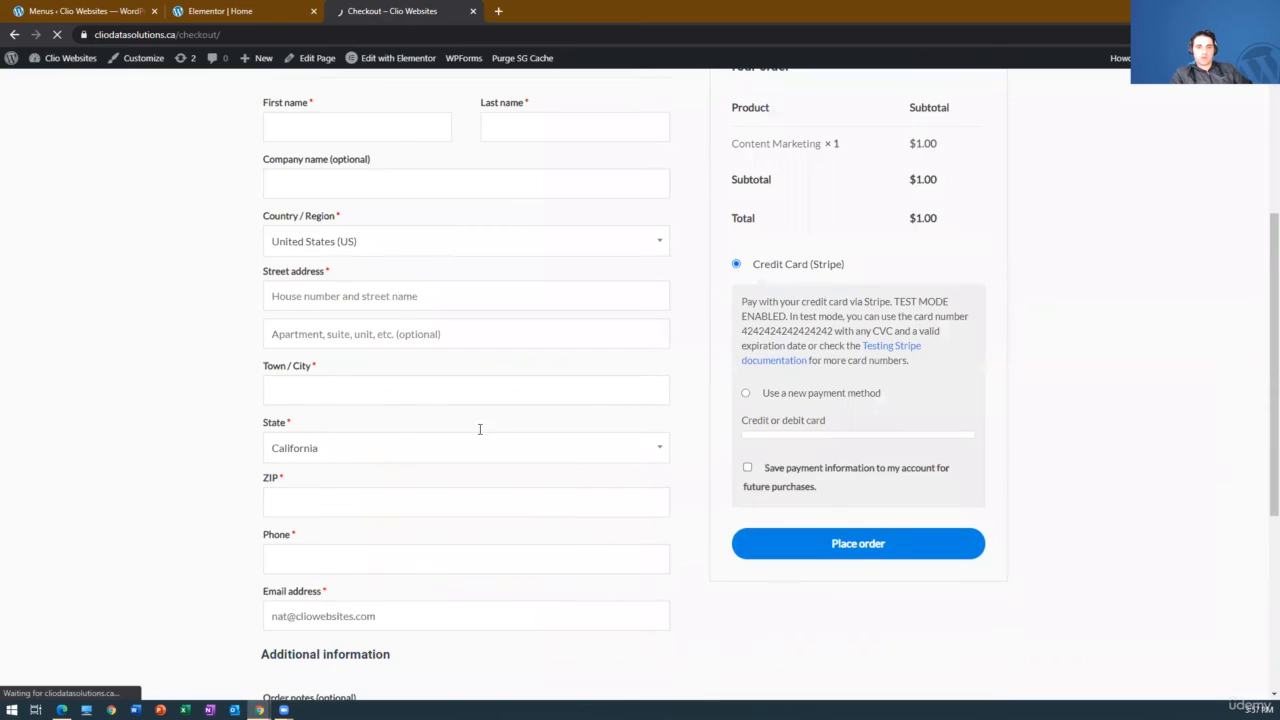
scroll(479, 429, "up", 1)
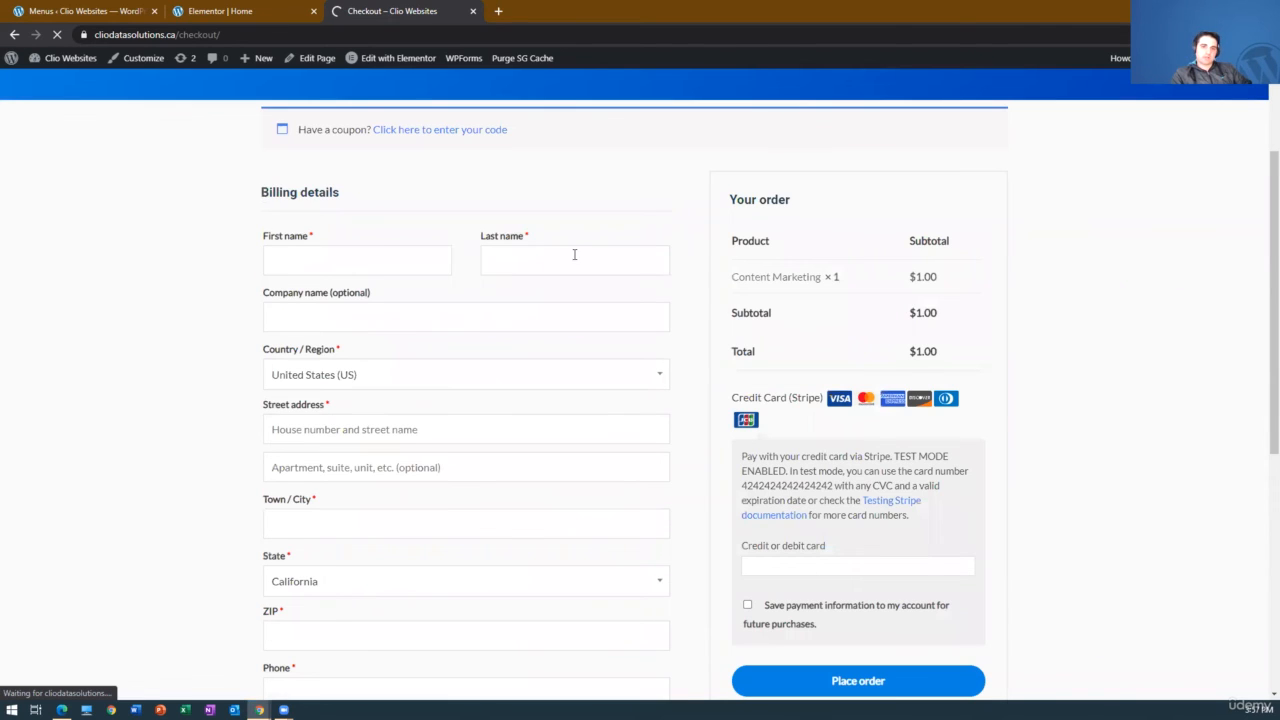
scroll(614, 329, "up", 1)
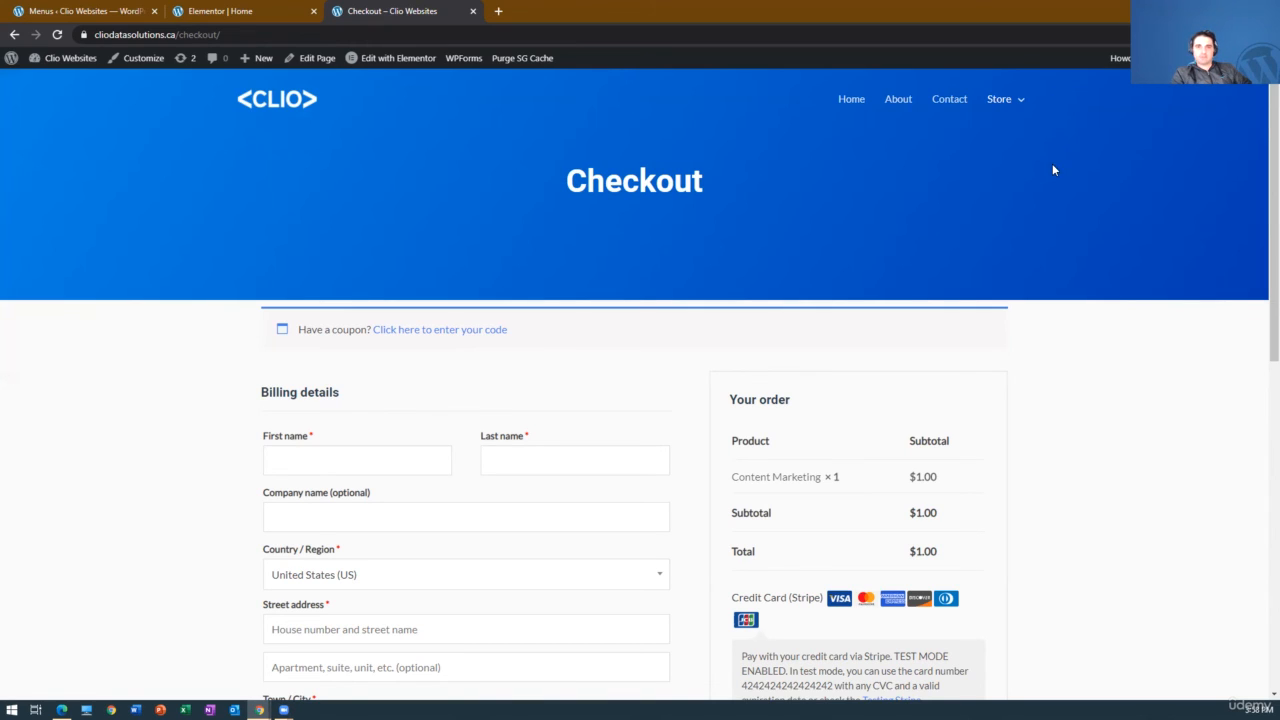
- Open the Cart page from the live site's Store menu, review it and return to the dashboard's menu editor
mouse_move(1016, 104)
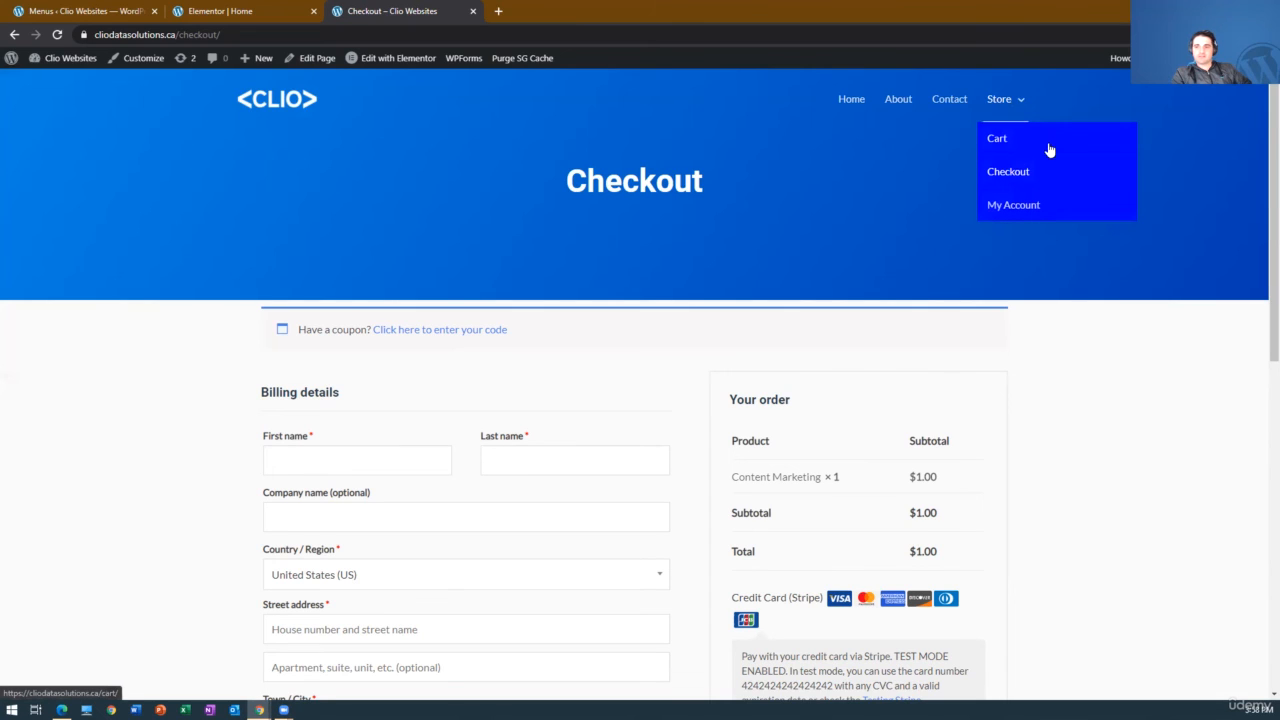
left_click(1026, 143)
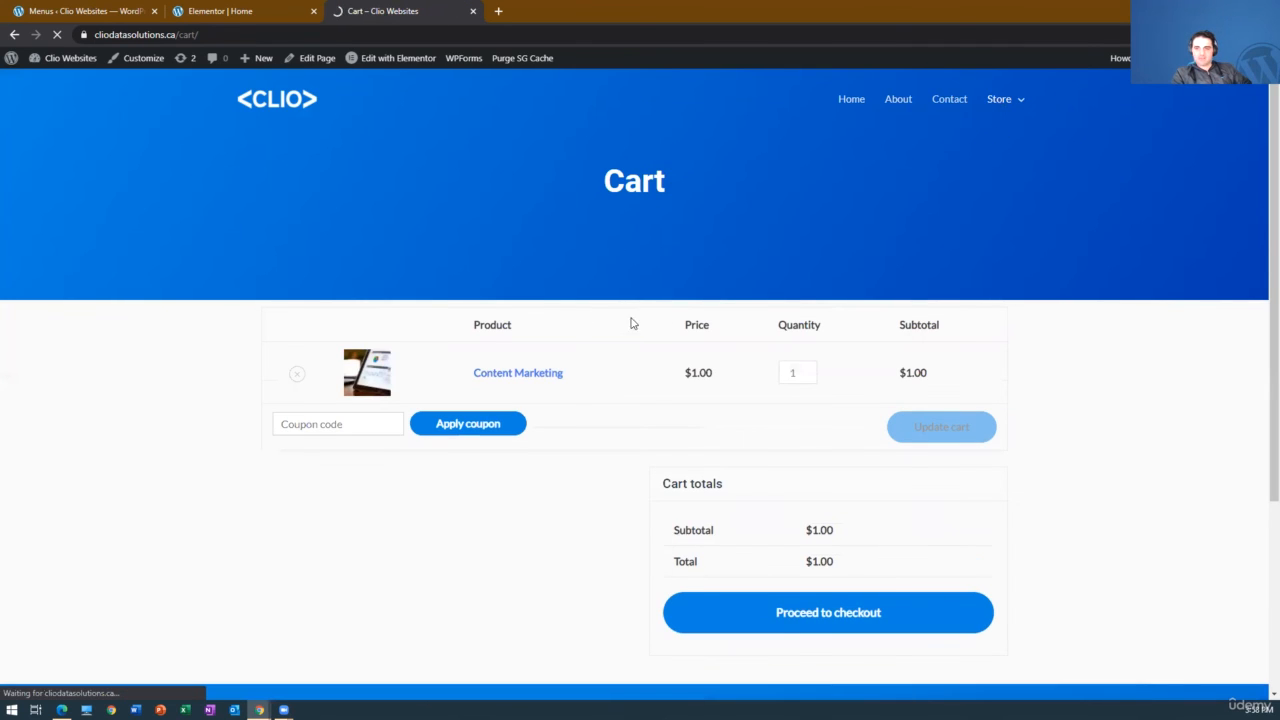
scroll(728, 284, "down", 3)
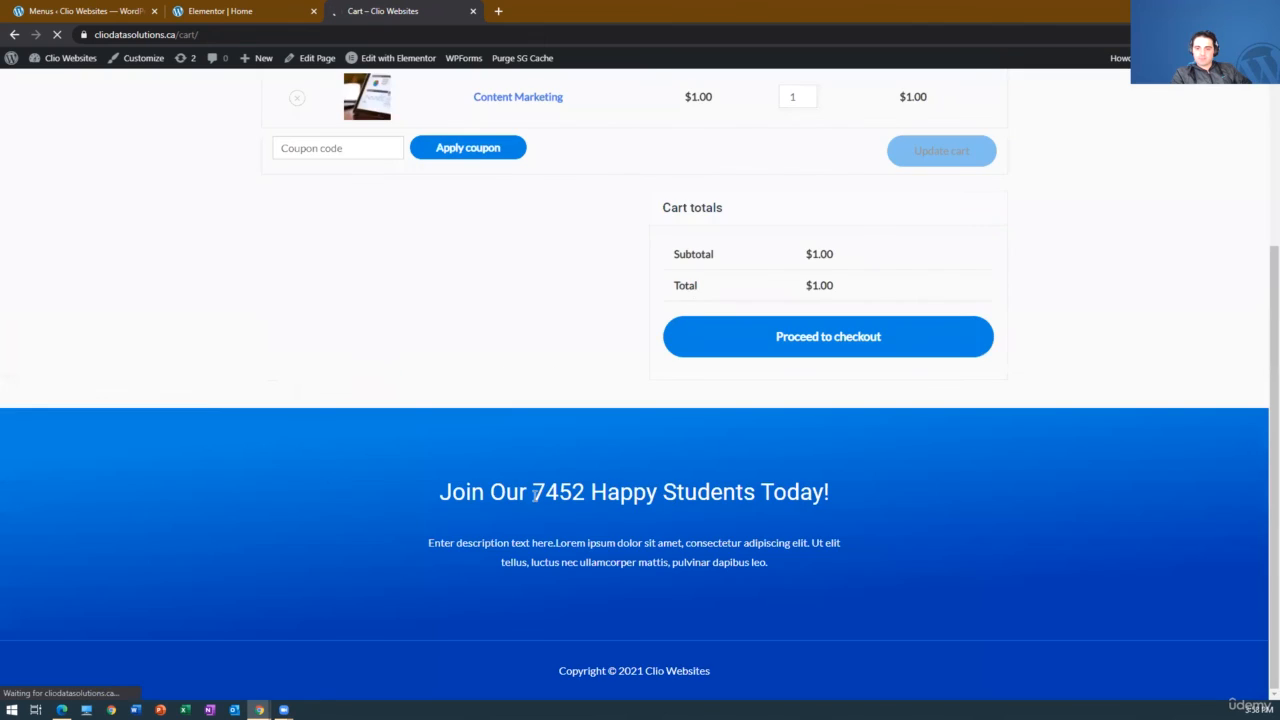
scroll(430, 320, "up", 3)
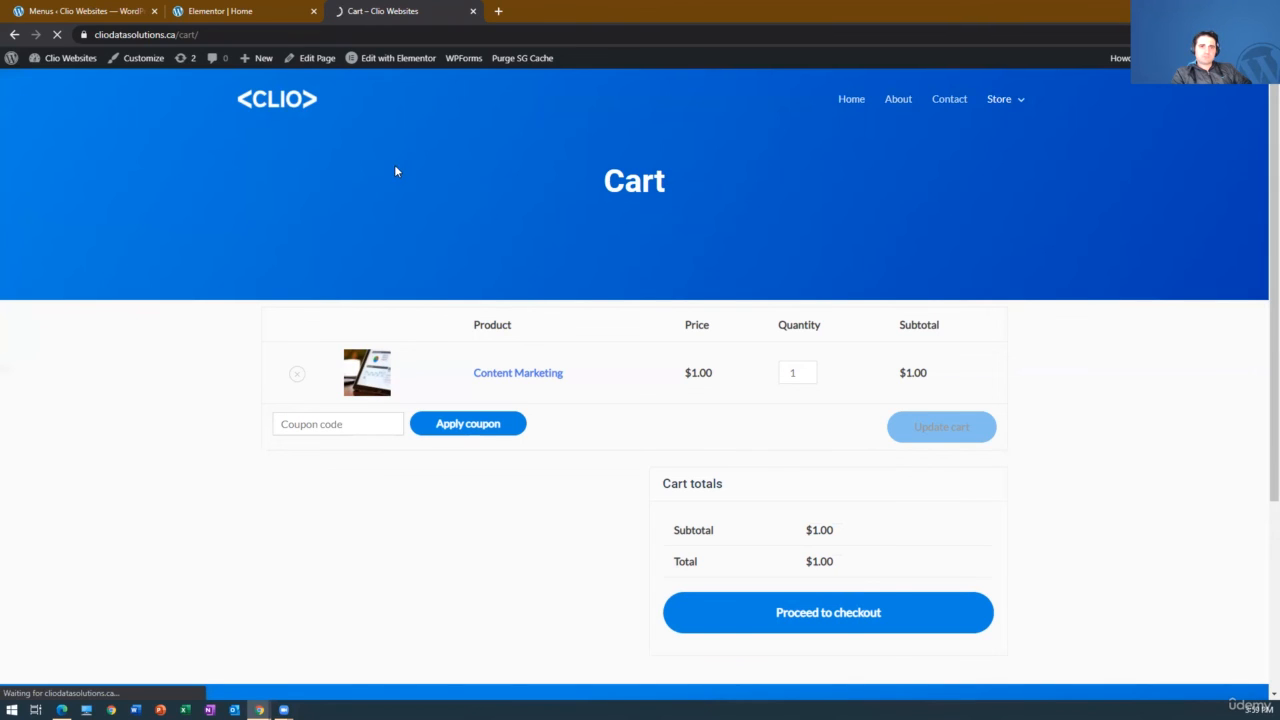
left_click(85, 11)
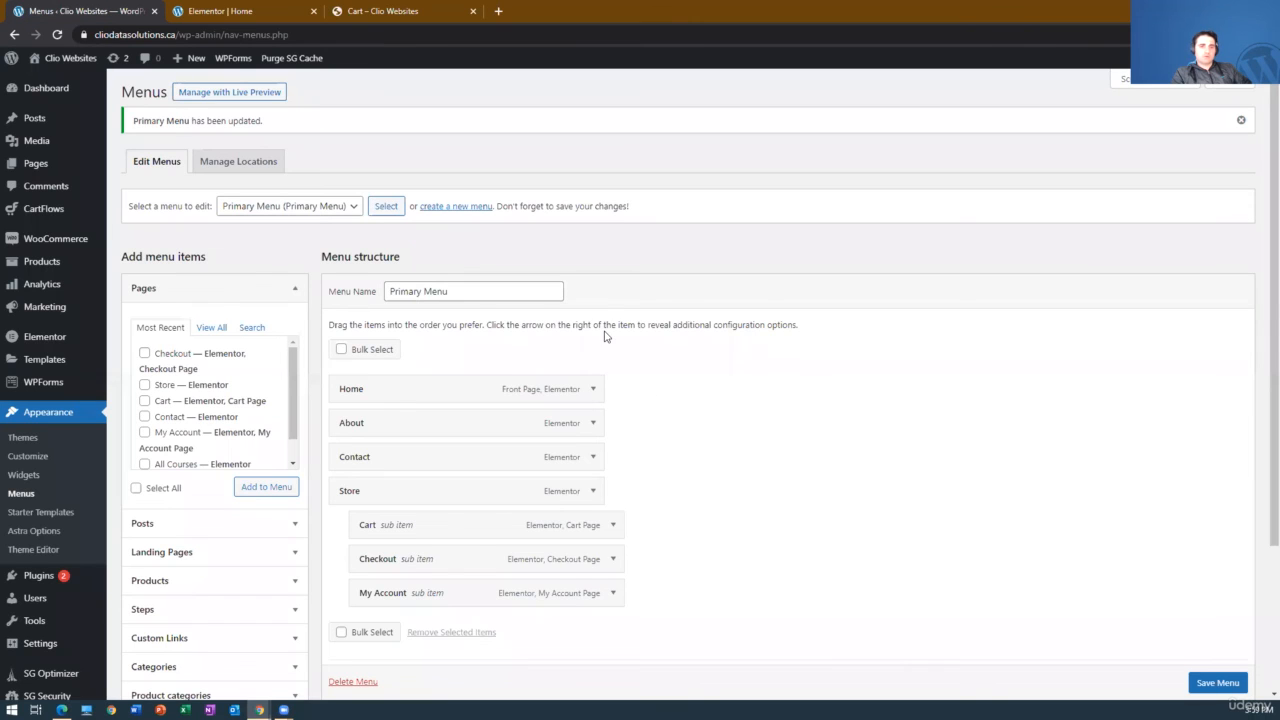